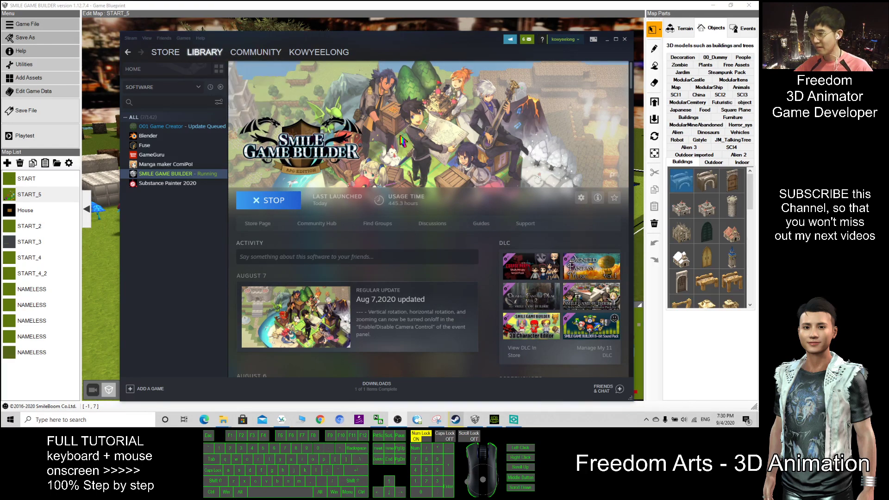
Switch to SMILE GAME BUILDER and examine the terrain, plants and creatures on the START_5 map
click(212, 5)
scroll(352, 232, down, 3)
scroll(398, 231, up, 3)
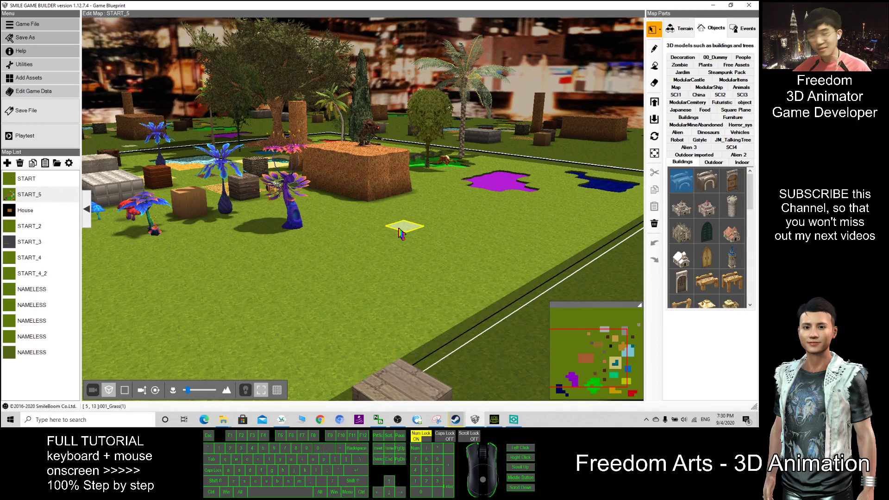
alt+right_drag(424, 239, 412, 266)
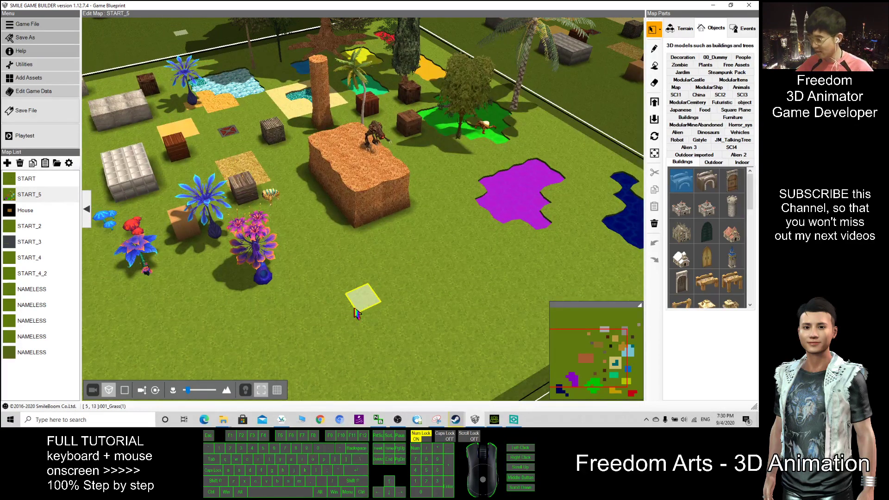
scroll(359, 289, down, 4)
scroll(361, 291, up, 5)
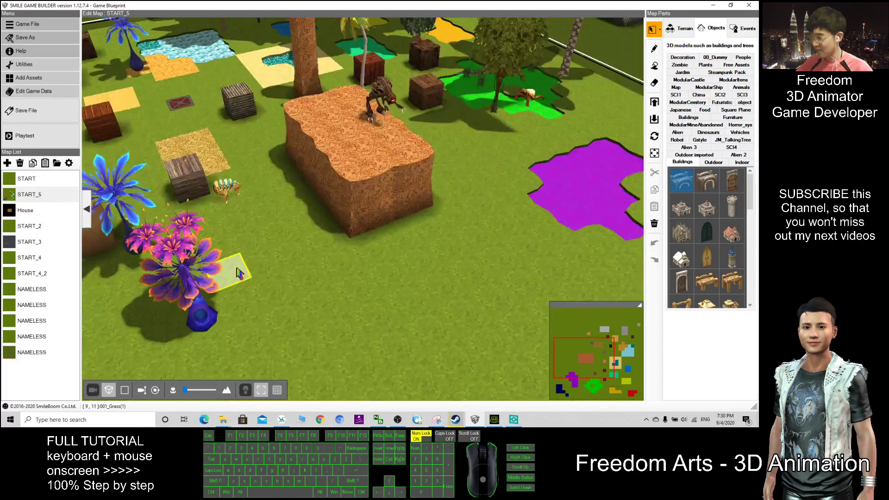
scroll(324, 266, down, 3)
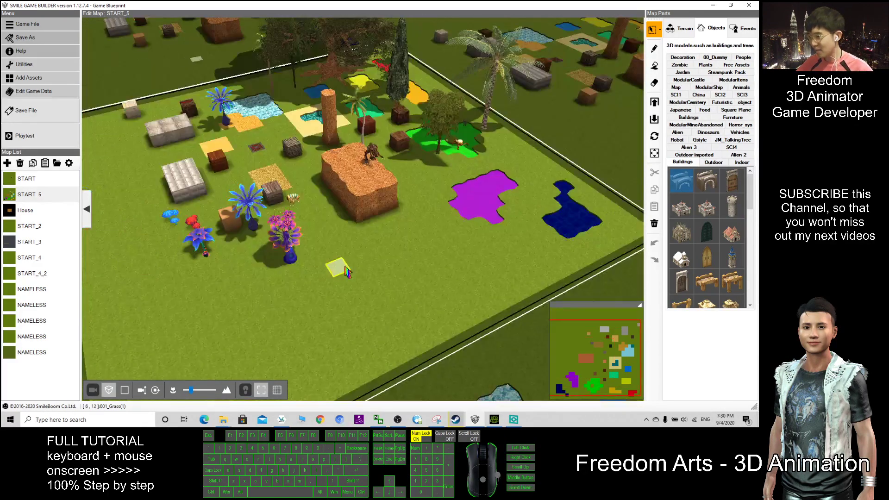
Open the resource archive to preview the 1_0.00Darwin_01 3D character, and take a brief look at Character Creator 3
click(32, 83)
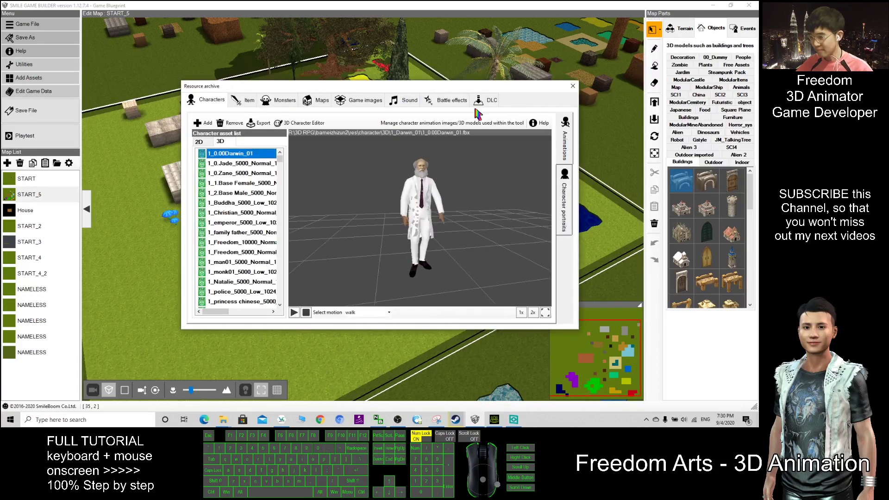
drag(506, 92, 515, 86)
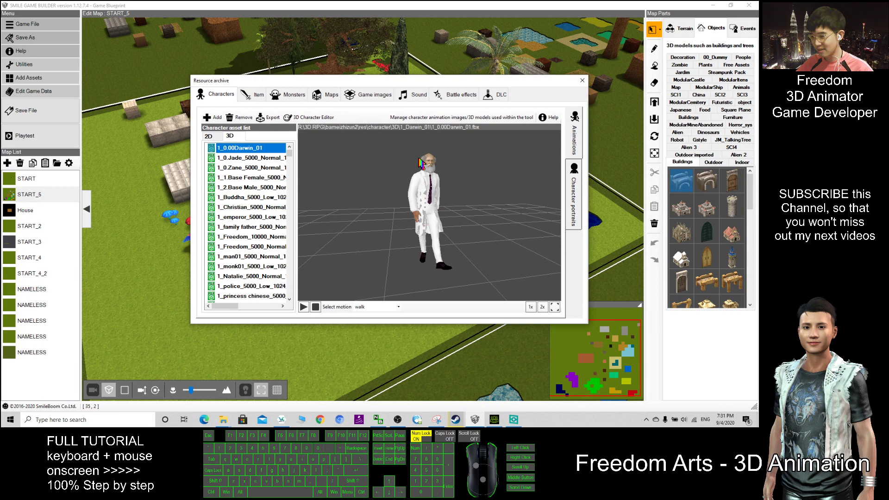
scroll(472, 187, up, 1)
scroll(470, 185, down, 1)
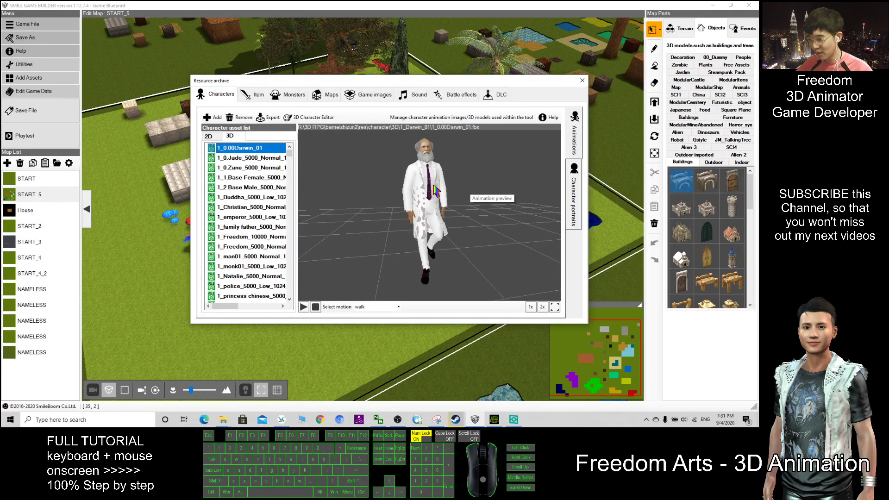
click(494, 419)
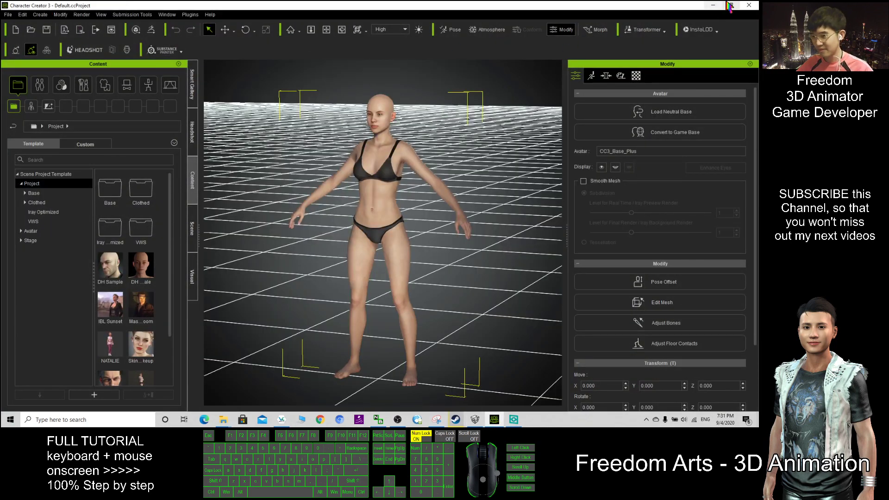
click(713, 5)
Preview the 1_0.Jade_5000 3D character in an enlarged resource archive window
click(250, 159)
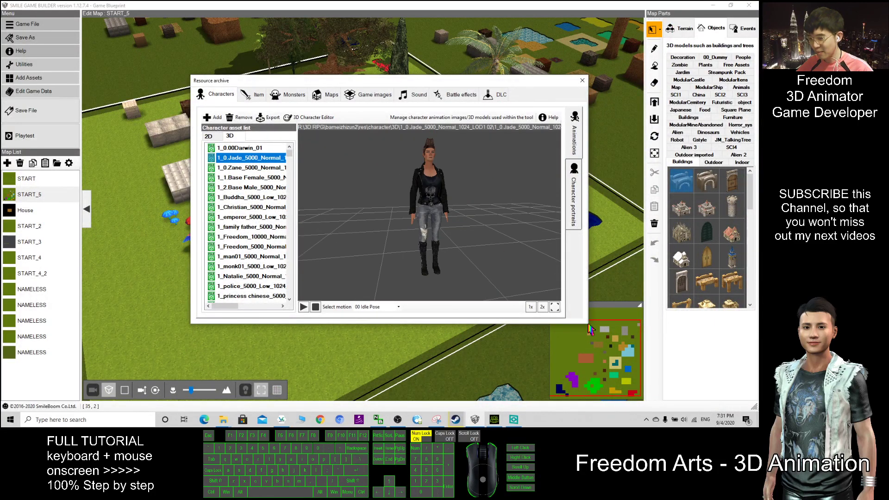
drag(587, 325, 623, 363)
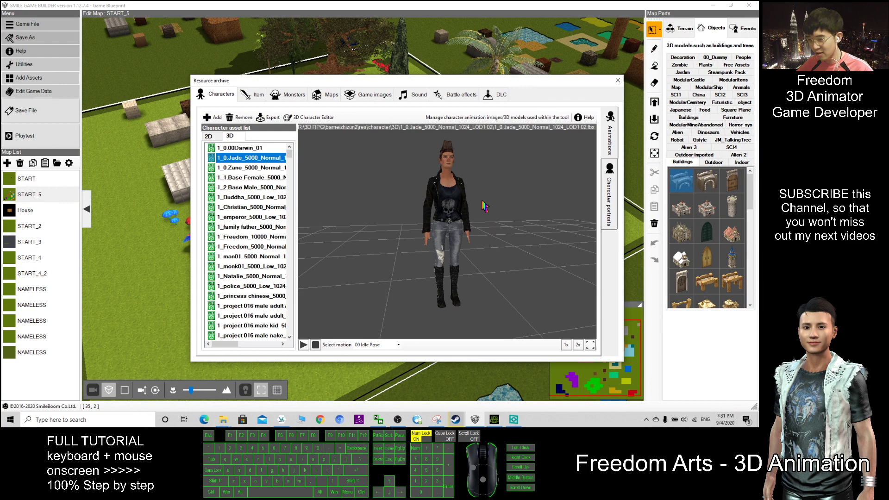
right_drag(483, 204, 495, 232)
Preview the 1_police_5000 3D character up close and from several angles
click(245, 286)
scroll(493, 230, up, 6)
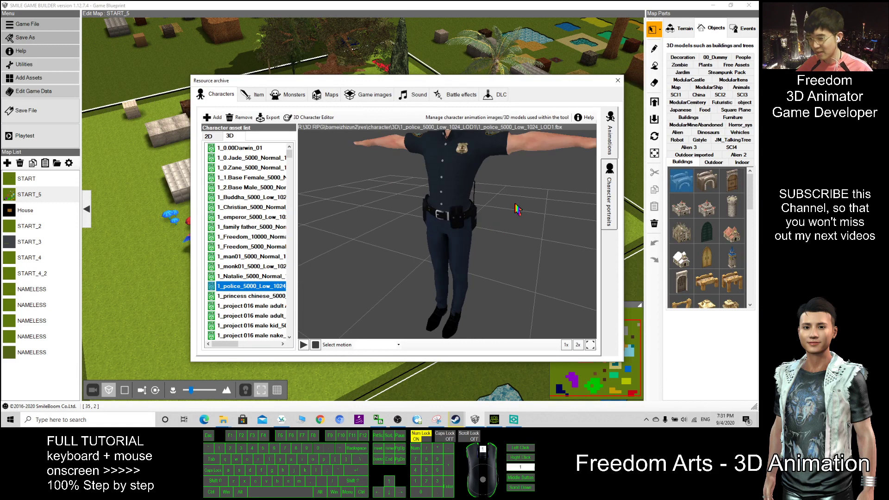
scroll(518, 210, down, 5)
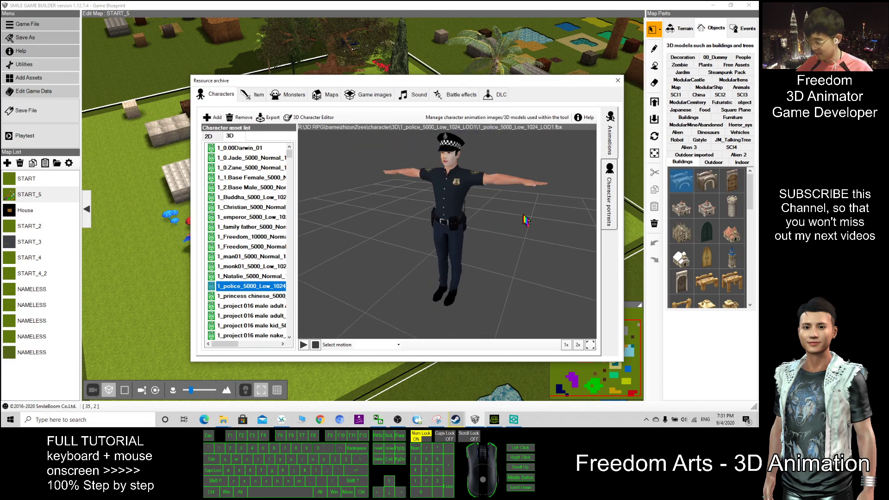
right_drag(524, 220, 484, 238)
Preview the built-in B_People09A character further down the 3D character asset list
drag(289, 157, 278, 213)
click(235, 211)
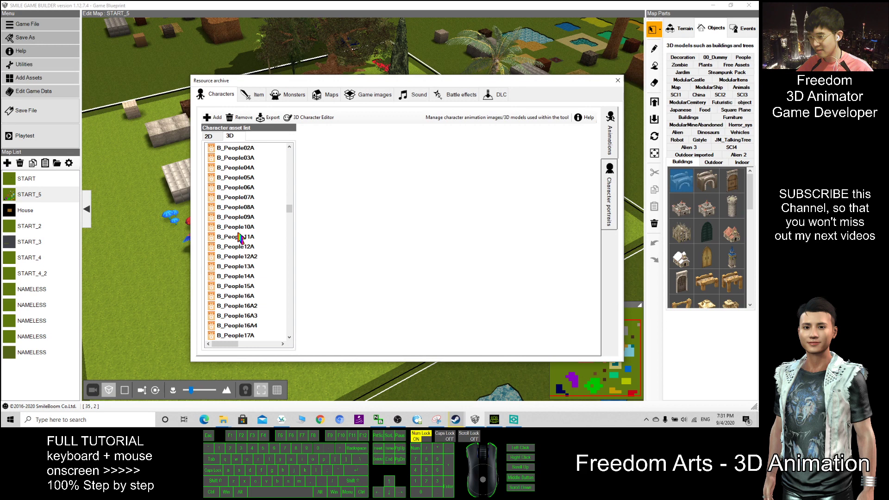
click(250, 216)
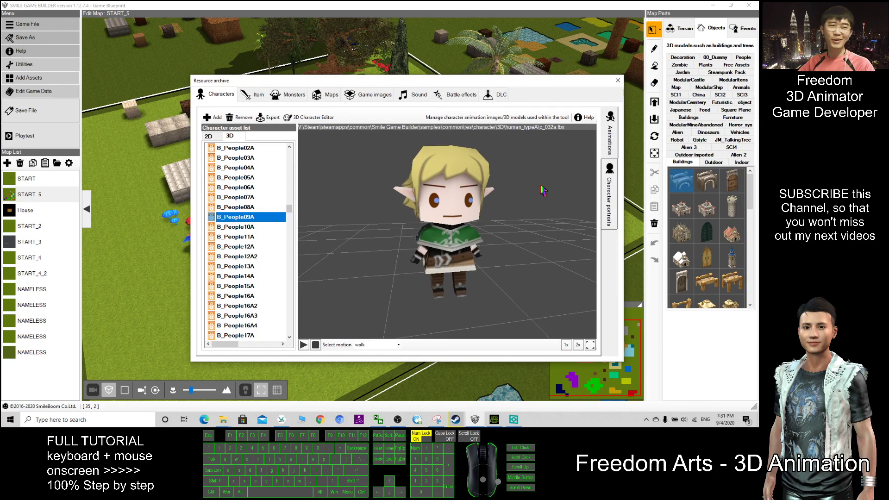
Return to the 1_0.00Darwin_01 character and preview its wait motion
drag(290, 210, 288, 157)
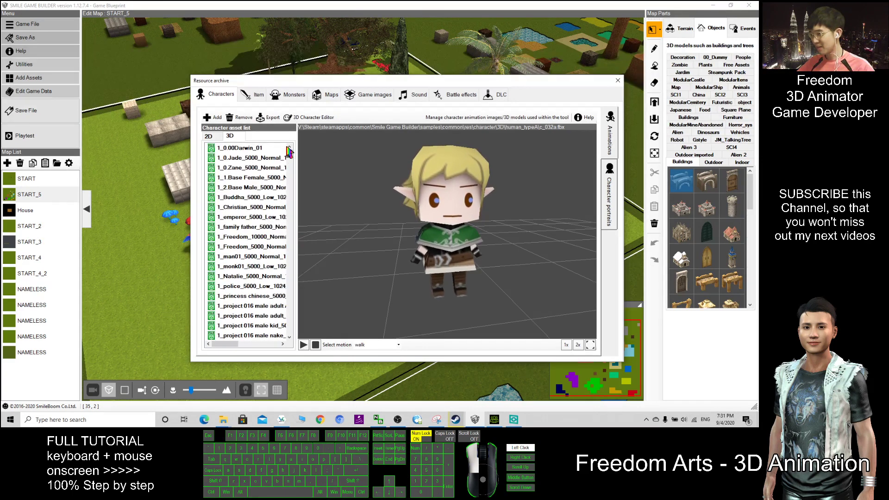
click(256, 148)
right_drag(573, 211, 475, 217)
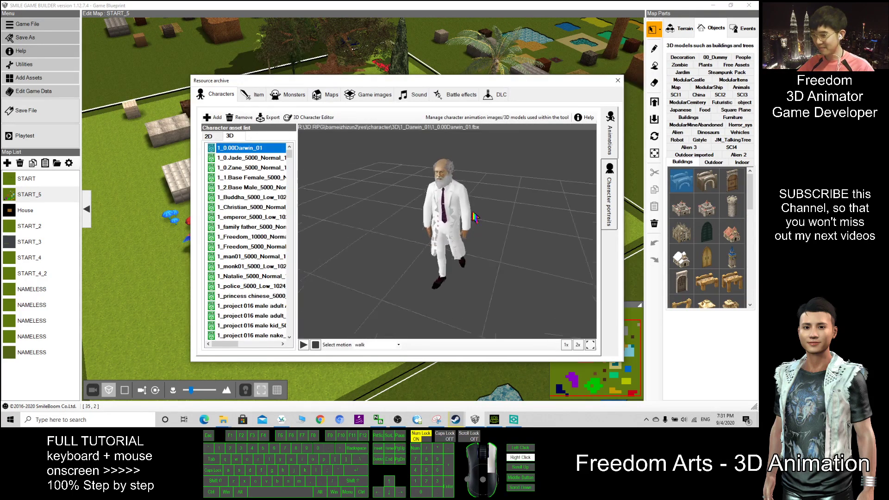
click(375, 344)
click(364, 360)
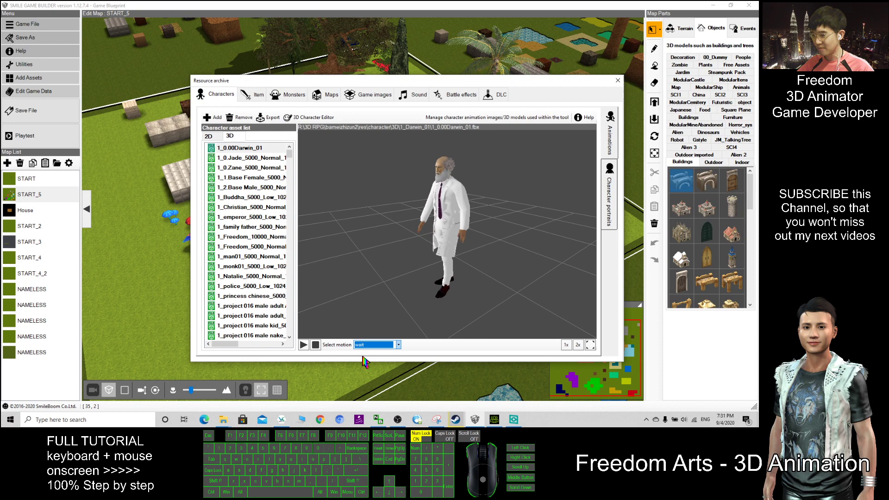
Preview the 1_0.Jade_5000 character again from a higher angle
click(254, 158)
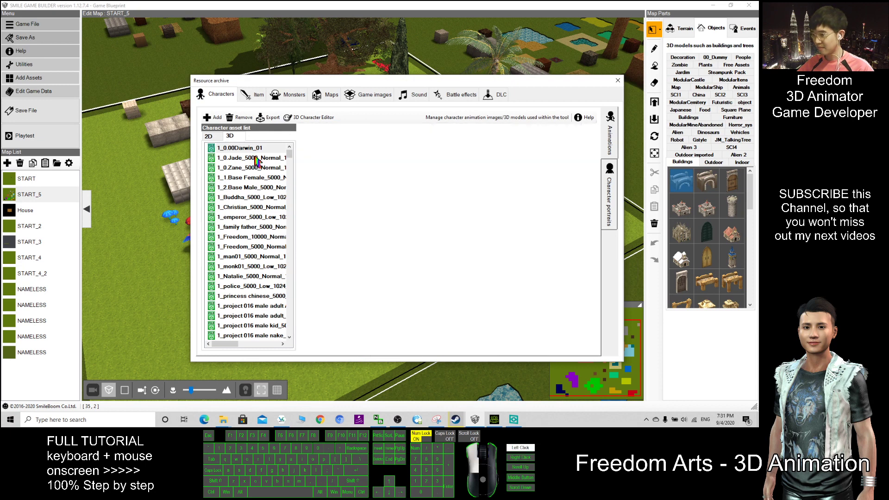
click(249, 169)
click(256, 159)
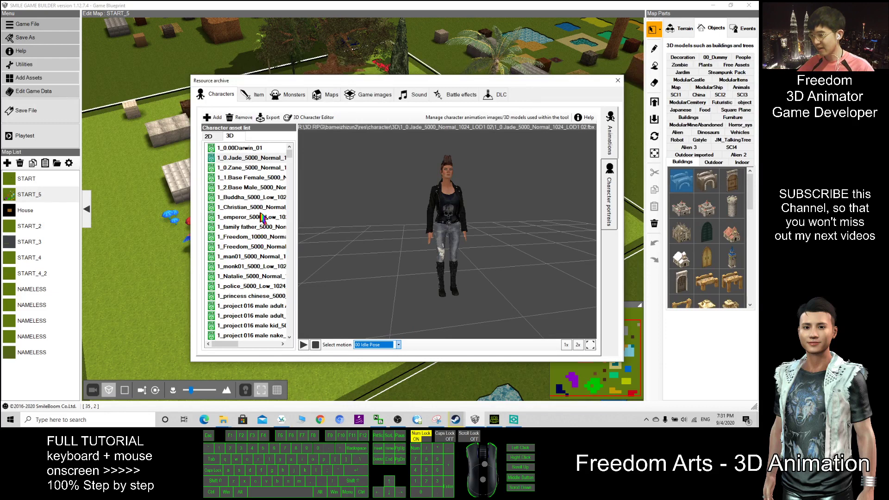
mouse_move(526, 232)
right_down()
mouse_move(511, 233)
mouse_move(512, 241)
right_up()
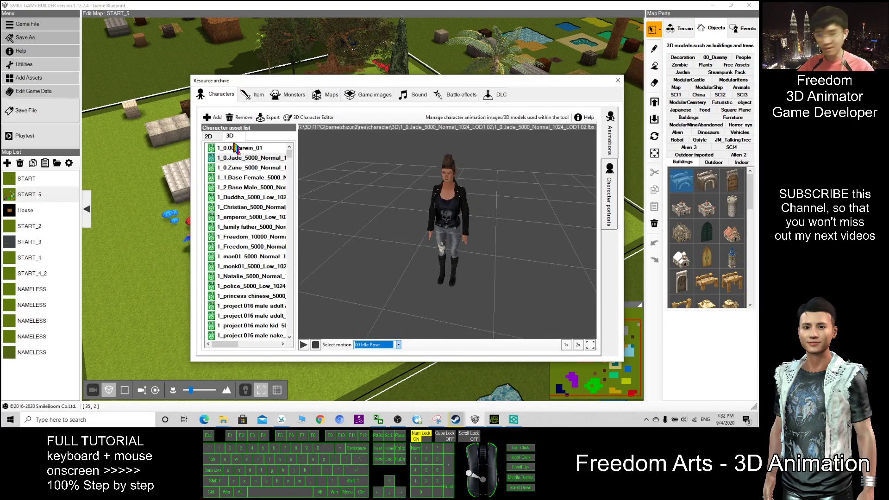
Preview the 1_Buddha_5000 character, check Character Creator 3 once more, and close the resource archive
click(247, 198)
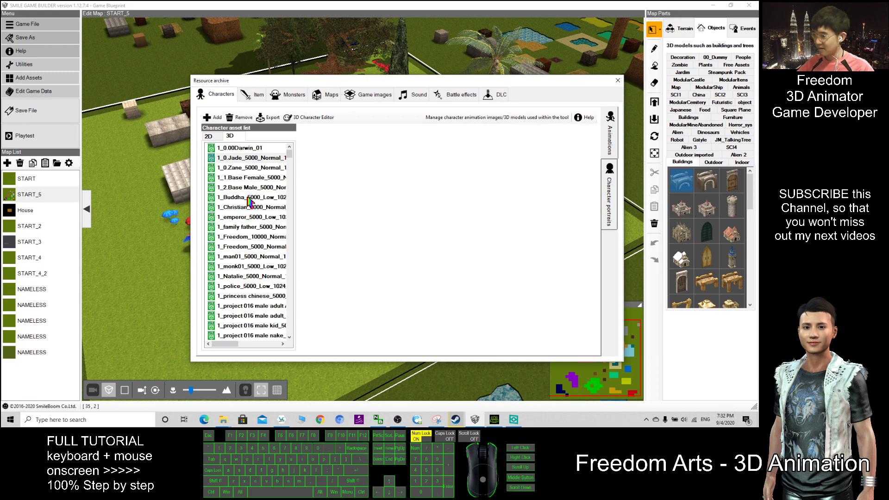
mouse_move(449, 252)
right_down()
mouse_move(527, 227)
mouse_move(535, 251)
mouse_move(441, 268)
right_up()
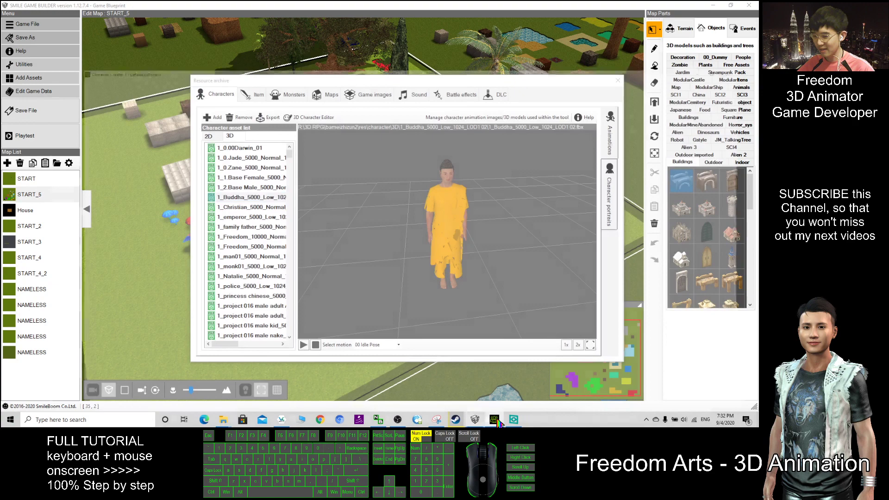
click(497, 420)
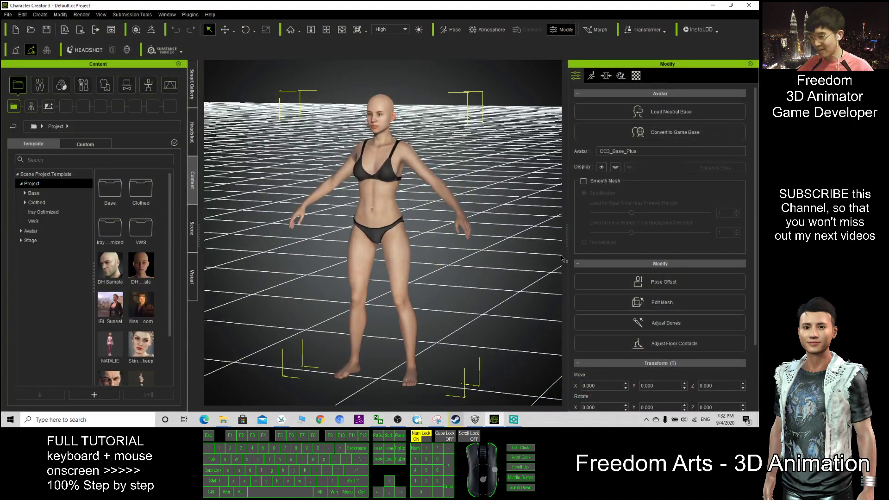
click(713, 6)
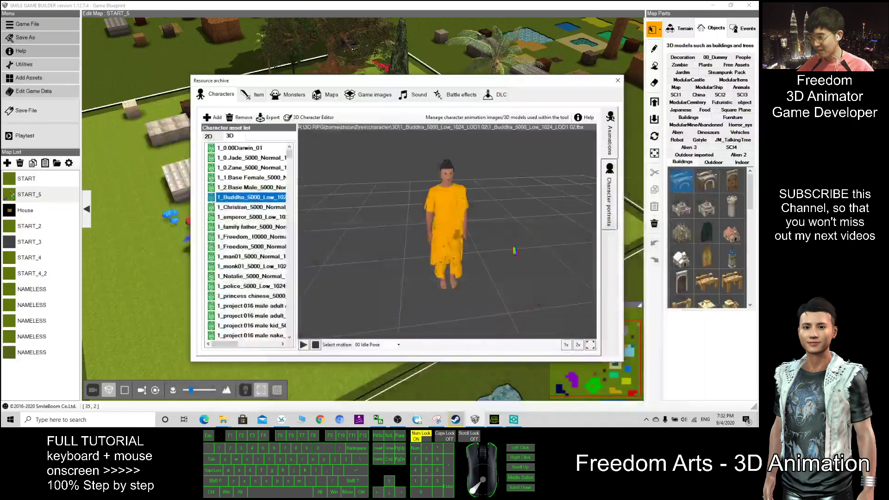
click(618, 80)
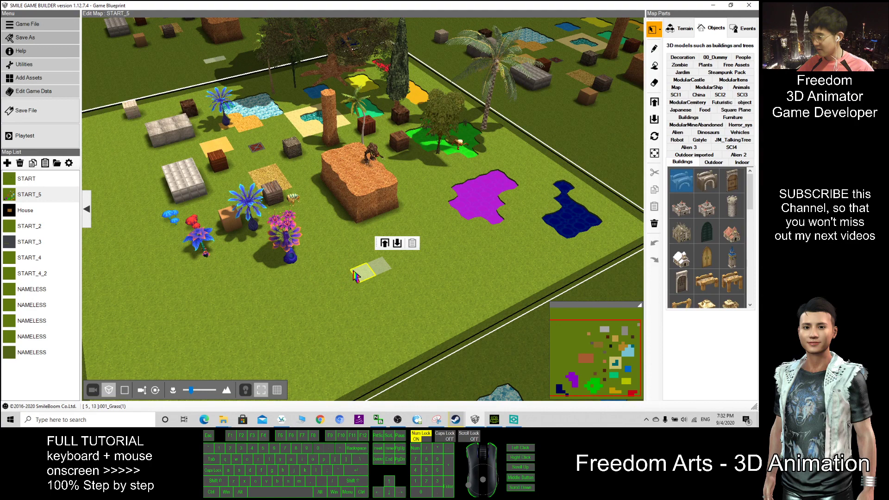
Open the START_2 map and make the grass tile right beside the red cube the start point
click(30, 227)
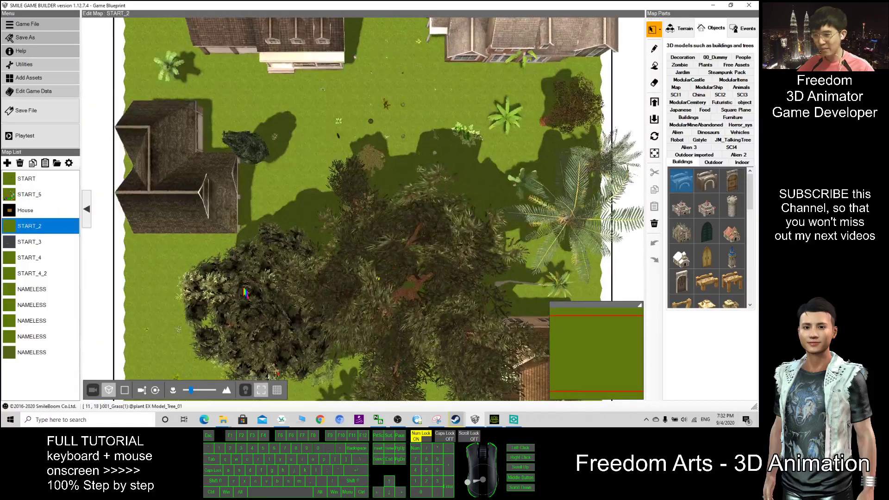
shift+right_drag(260, 331, 286, 243)
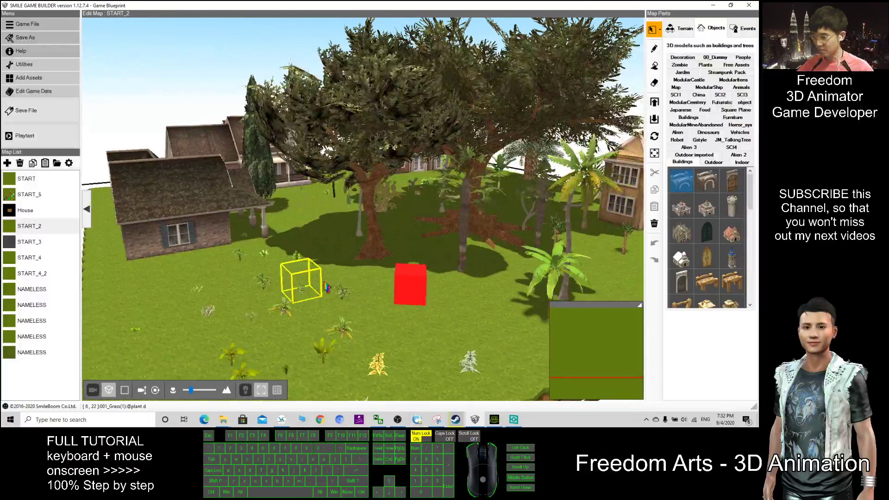
click(380, 320)
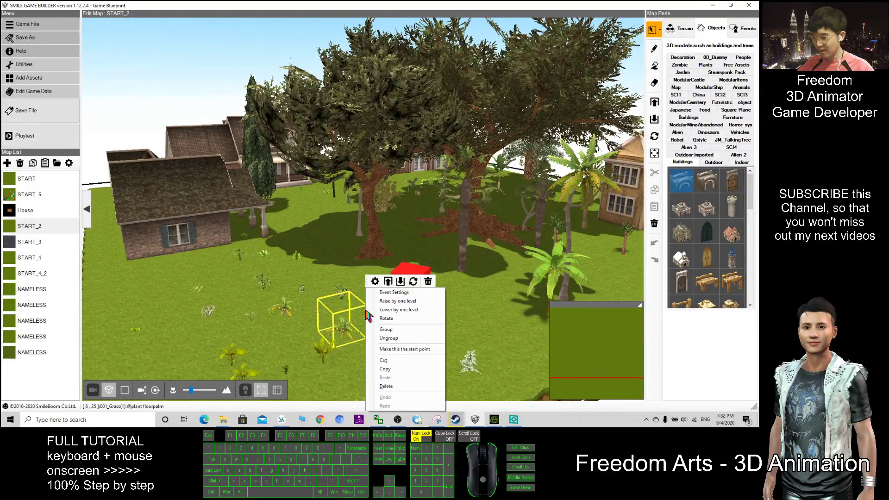
click(456, 322)
right_click(432, 312)
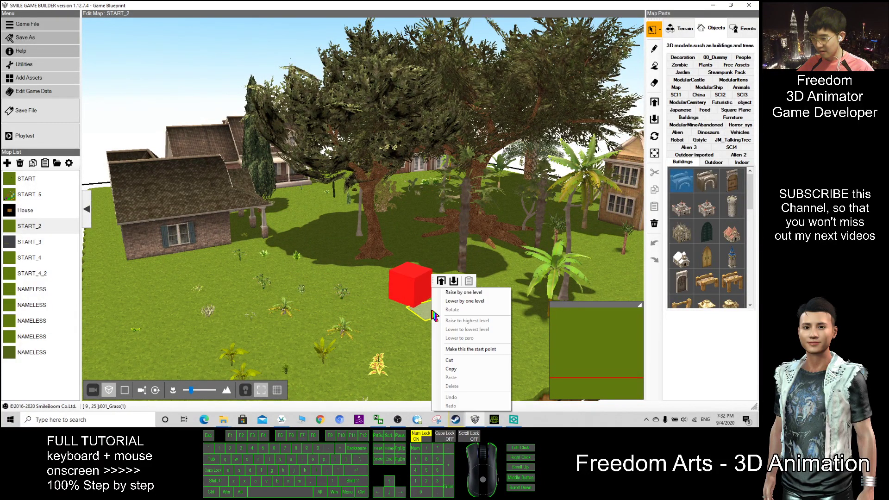
click(450, 349)
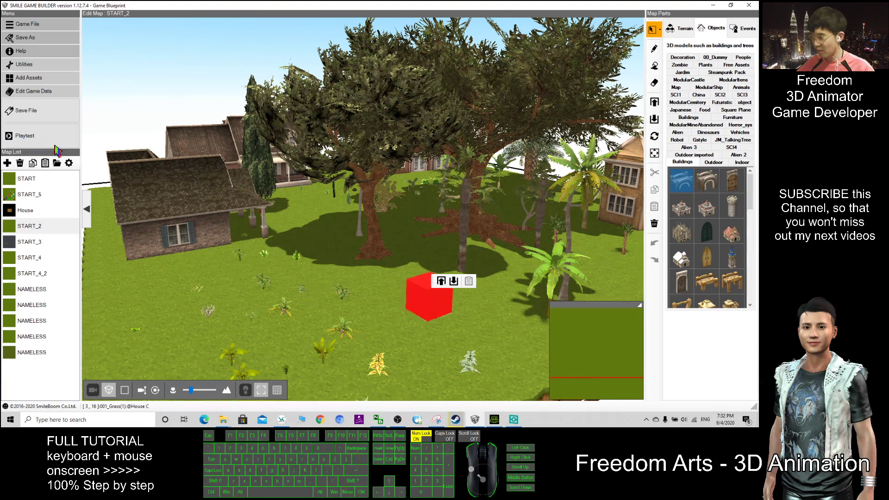
Start a new game in a playtest of START_2, with the speaker volume at 44 and the game window maximized
click(37, 139)
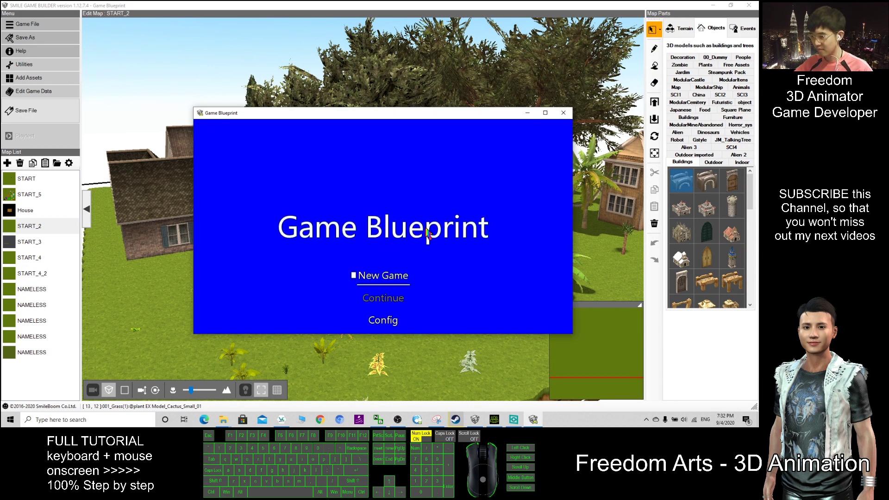
click(375, 277)
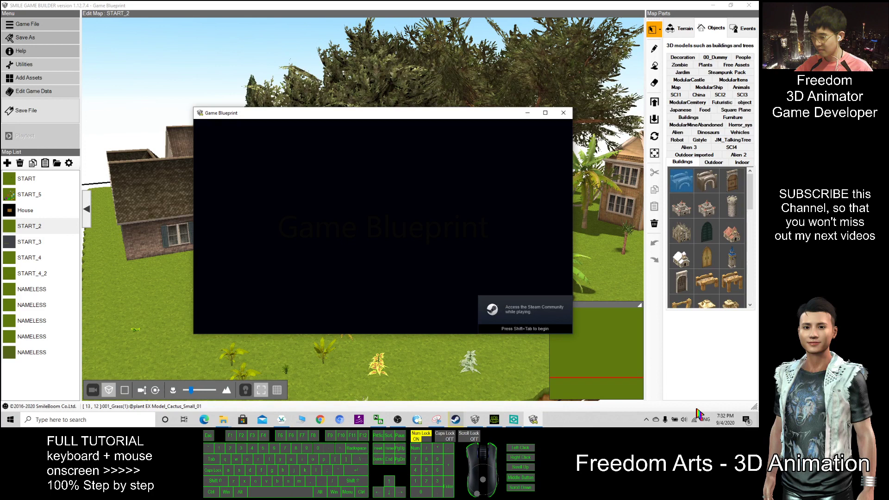
click(683, 419)
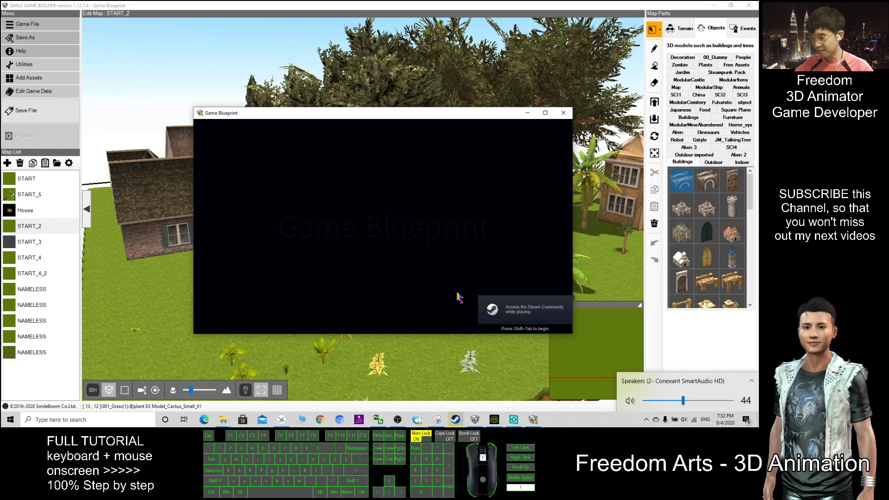
click(546, 113)
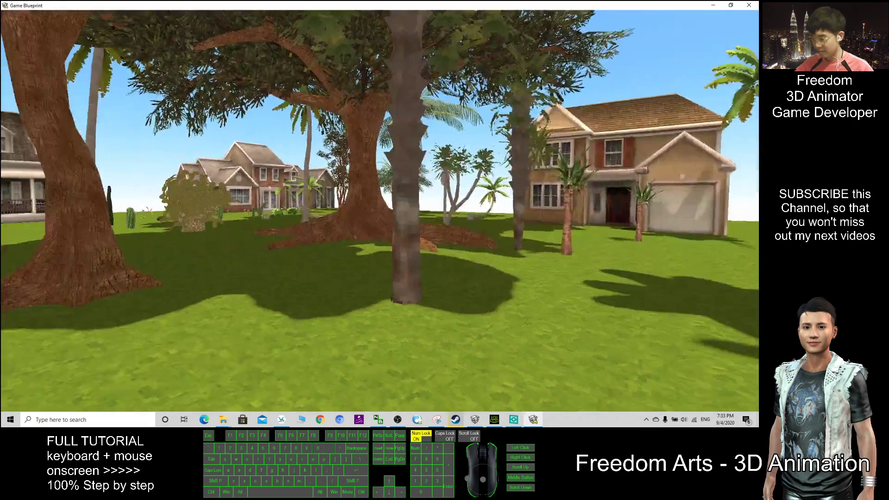
Walk through the START_2 map in first-person view, past the house with the railed porch to the gap between the houses
key(w)
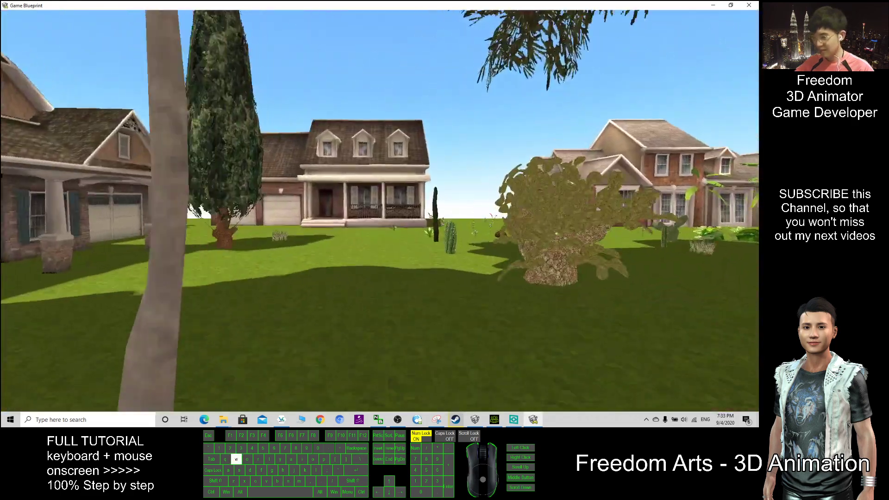
key(a)
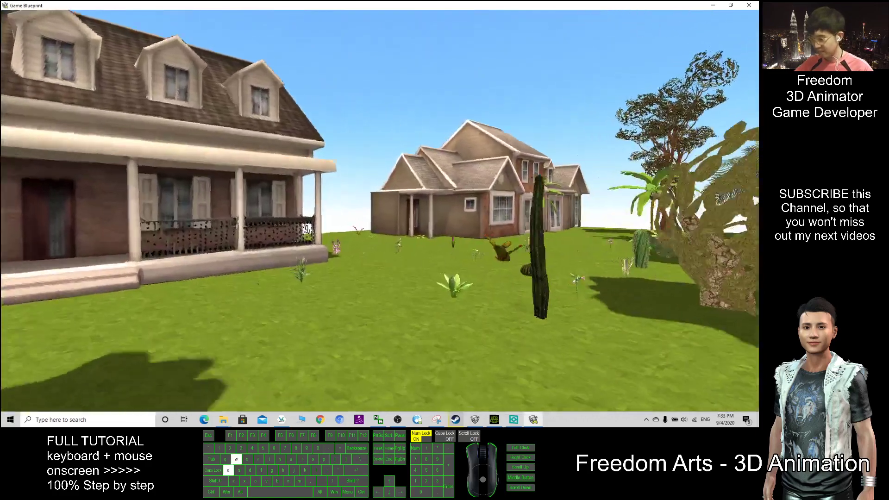
key(a)
key(w)
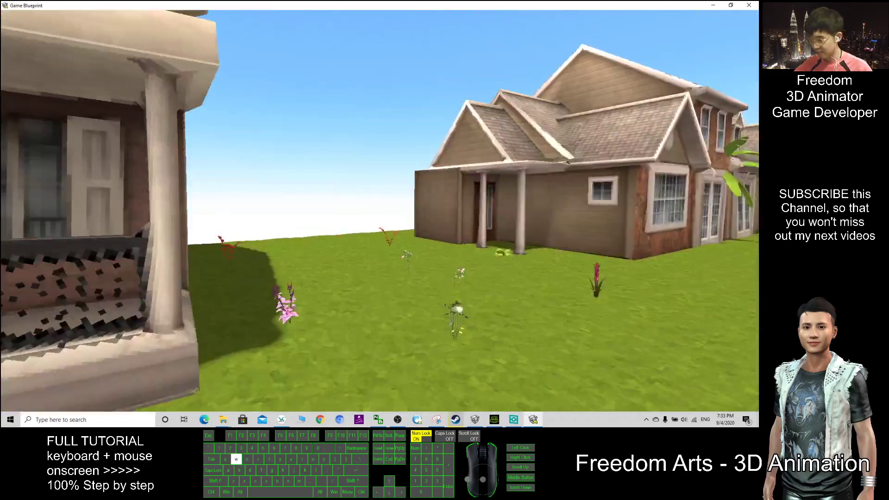
key(d)
key(b)
key(b)
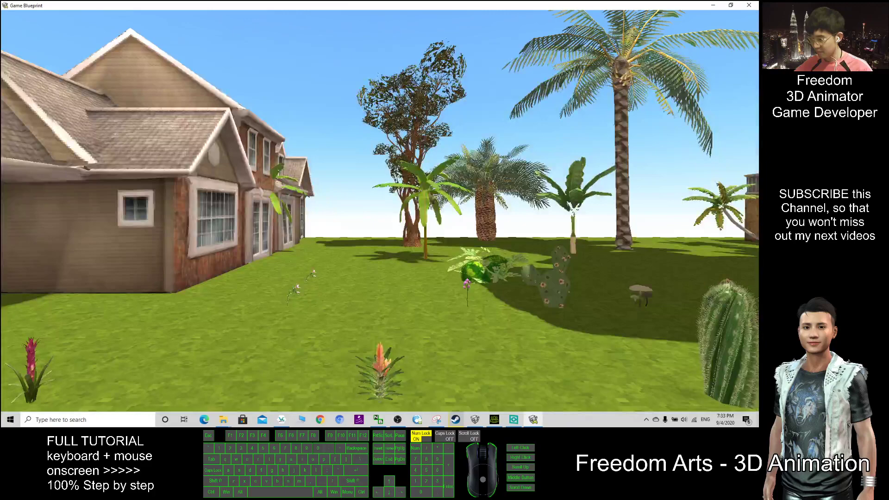
Switch the playtest to the overhead view and walk the character over to the front of the brick house
key(b)
key(s)
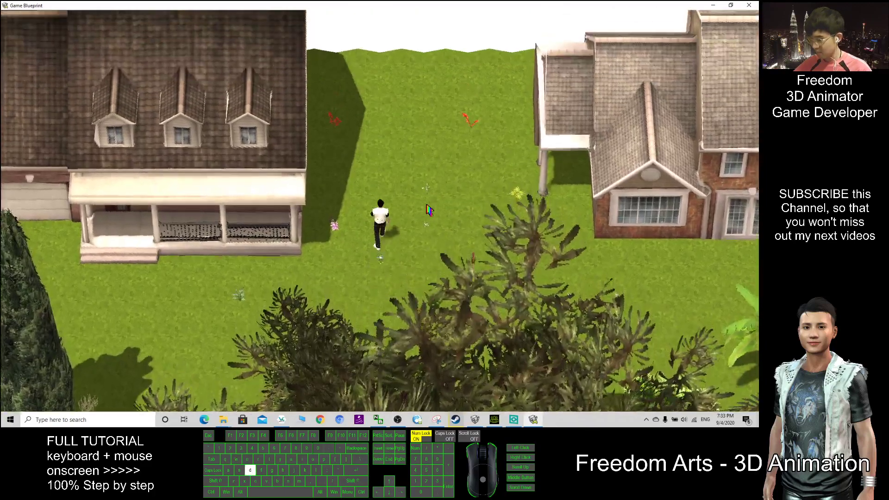
key(d)
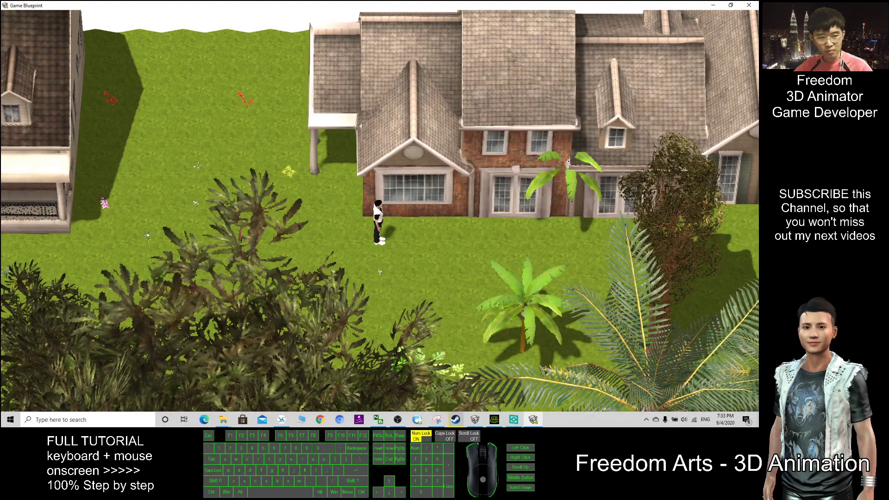
Lower the speaker volume while the playtest runs and return to the game window
click(397, 419)
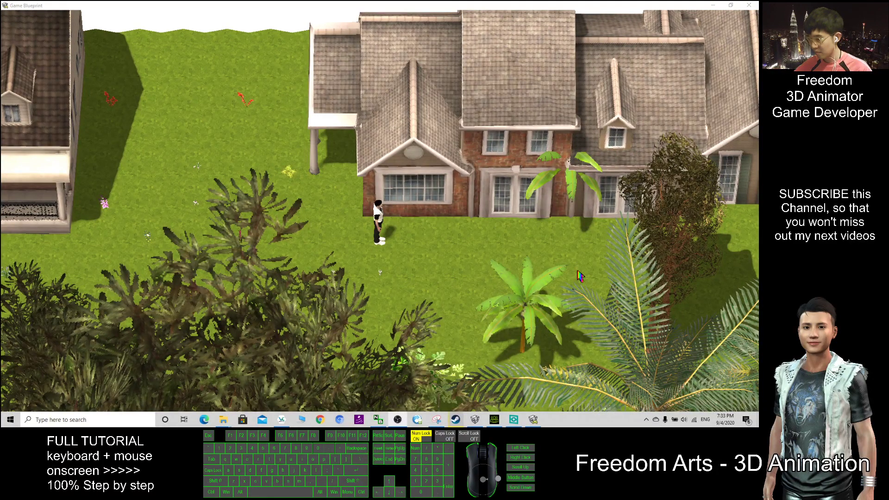
scroll(688, 423, down, 1)
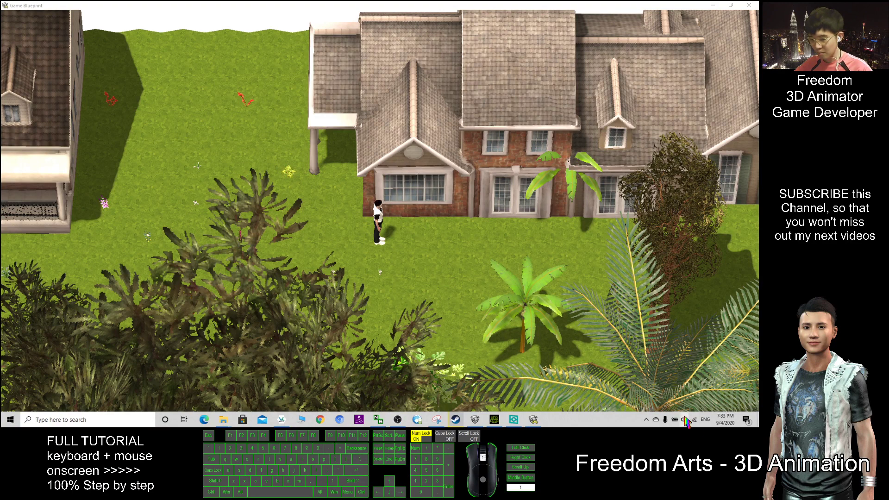
click(458, 291)
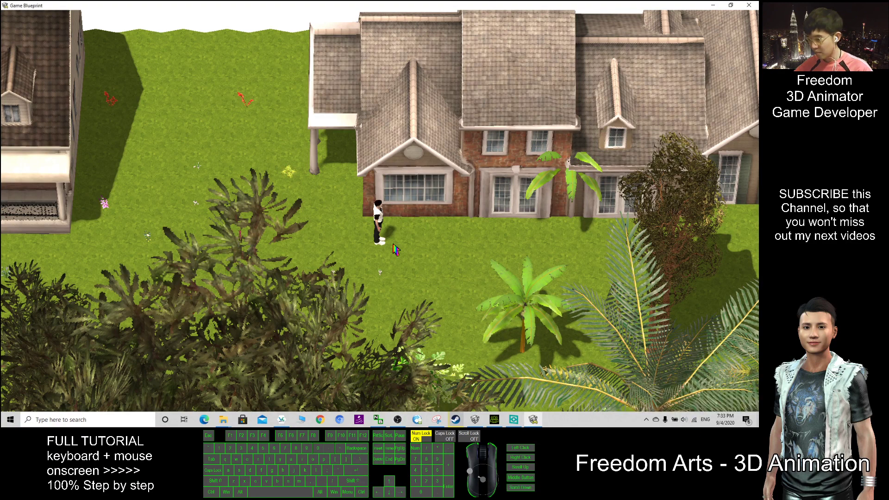
Walk the character back between the two houses in overhead view and rotate the camera around him
key(a)
key(w)
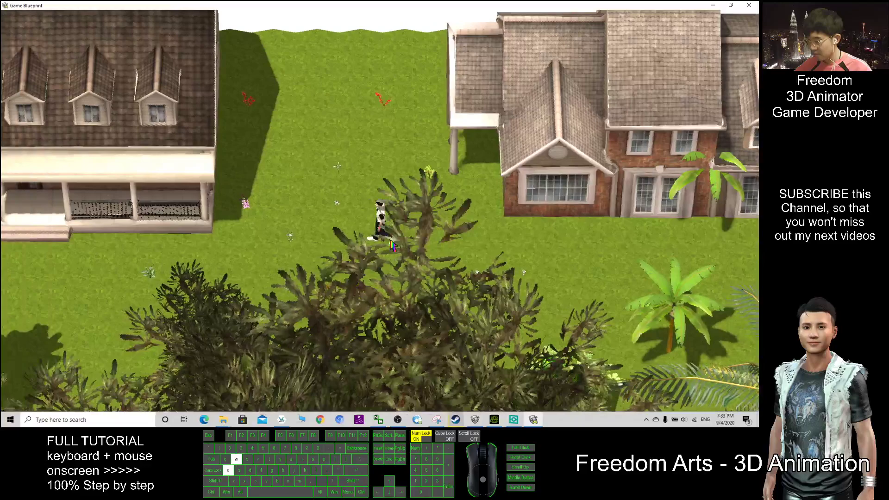
key(e)
key(a)
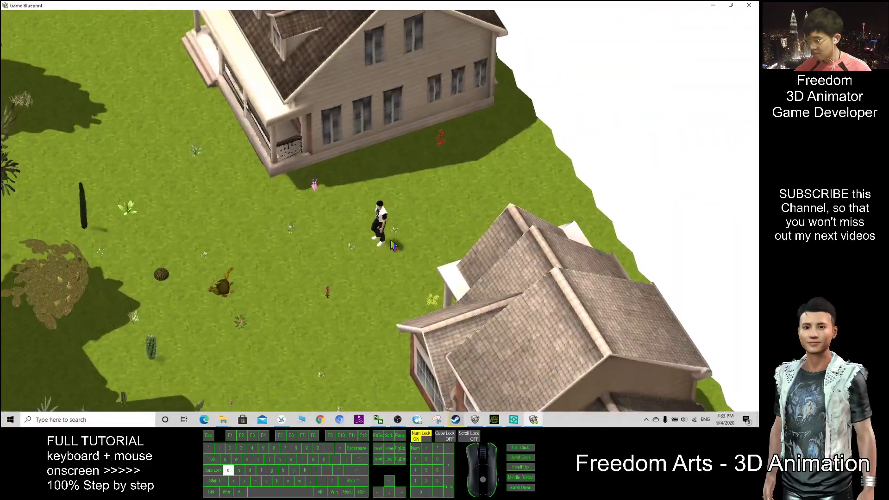
key(e)
Explore the garden in first-person view, walking past the cactuses and the fallen log to the tan house
key(w)
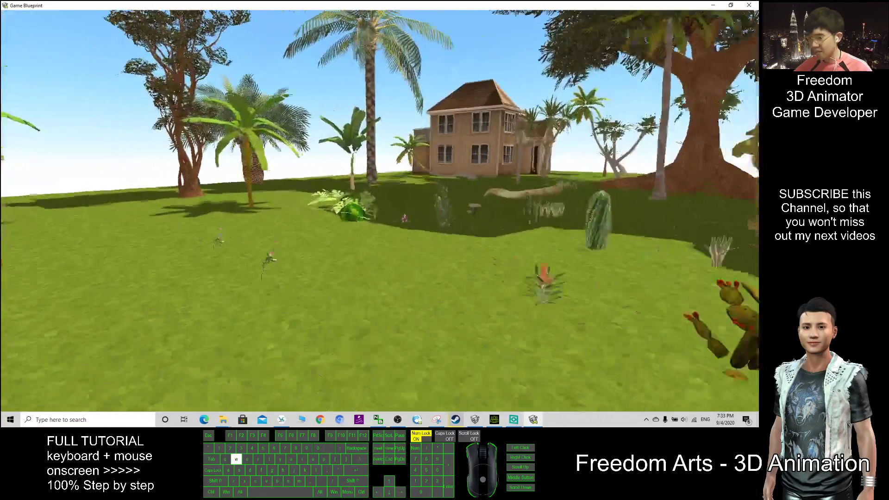
key(a)
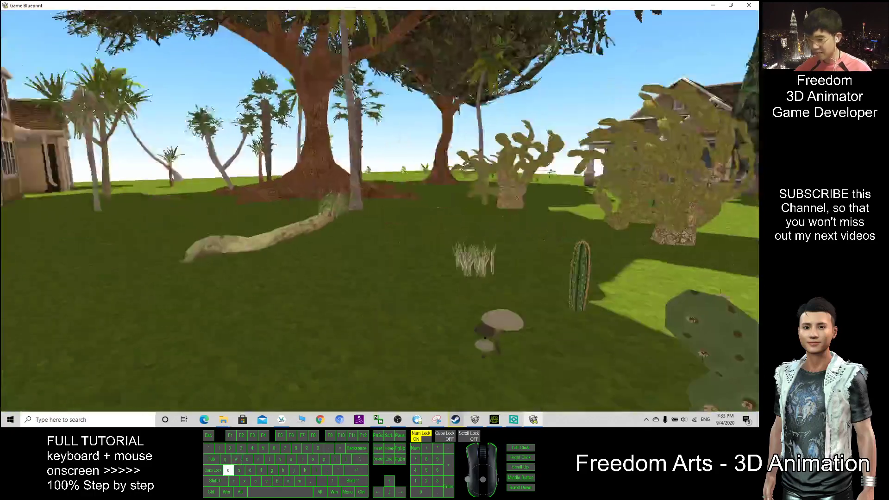
key(w)
key(a)
key(w)
key(a)
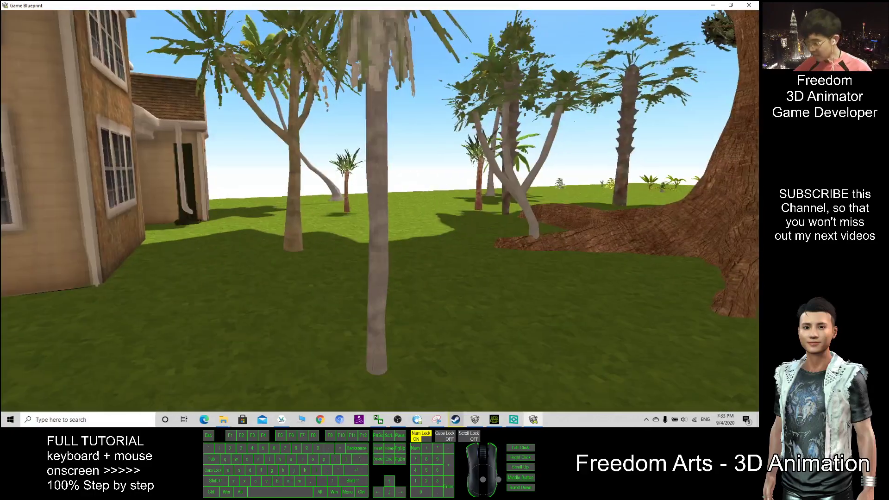
Return to the overhead view and walk the character around the tall palm behind the tan house
key(b)
key(d)
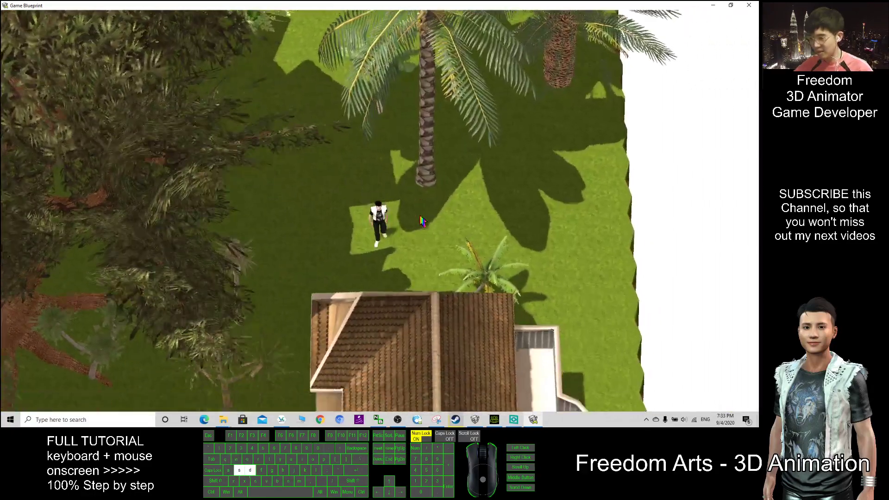
key(a)
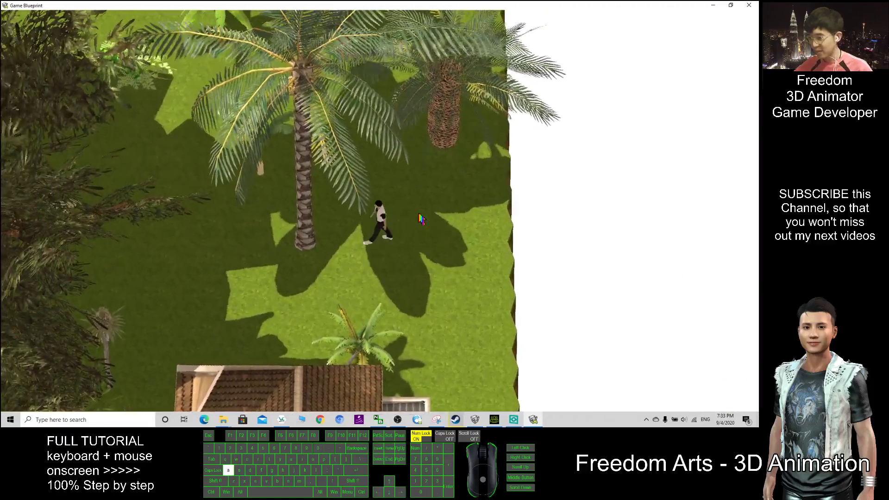
key(w)
key(a)
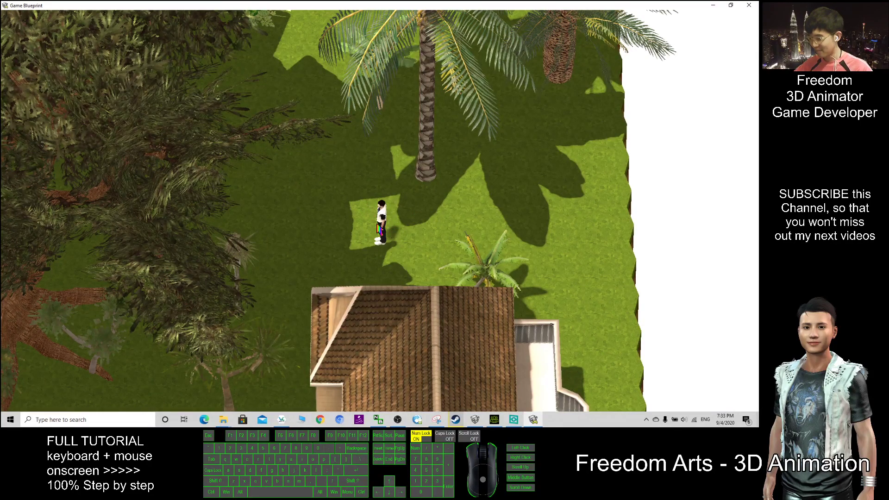
Rotate the overhead camera both ways around the character and walk him behind the tan house's roof
key(e)
key(q)
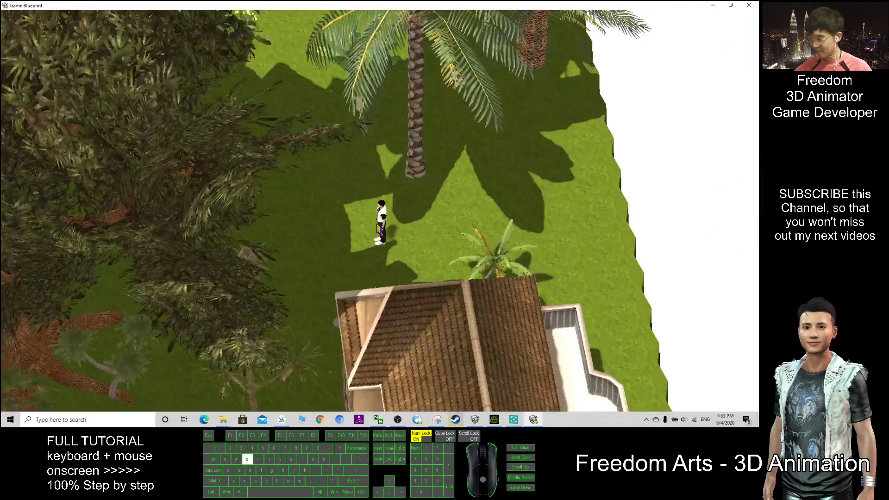
key(s)
key(w)
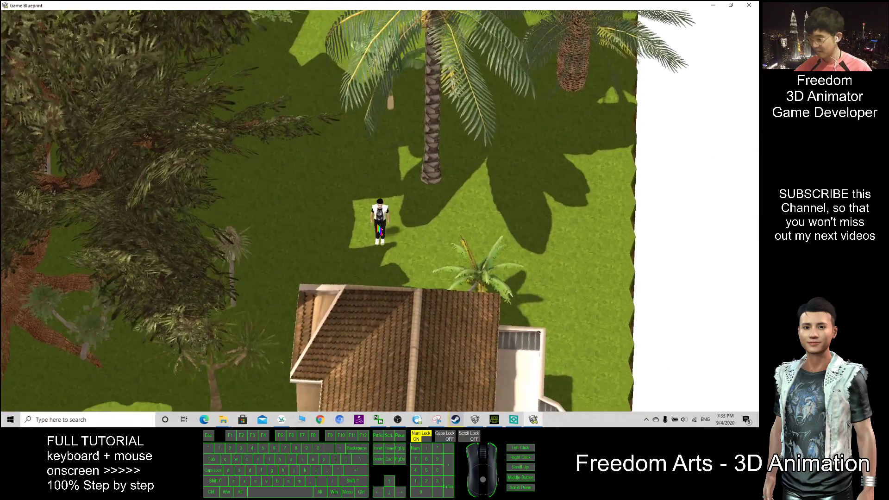
key(s)
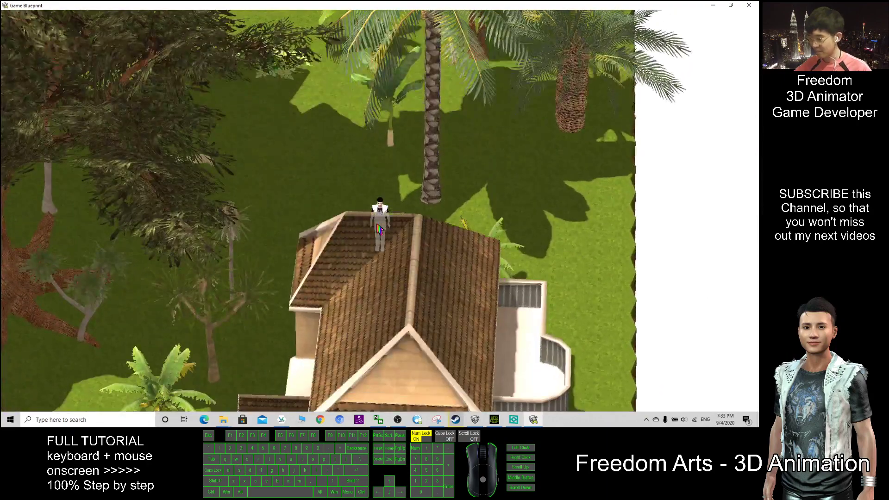
Zoom the overhead camera in close on the character and turn him to show his face and vest
key(c)
key(w)
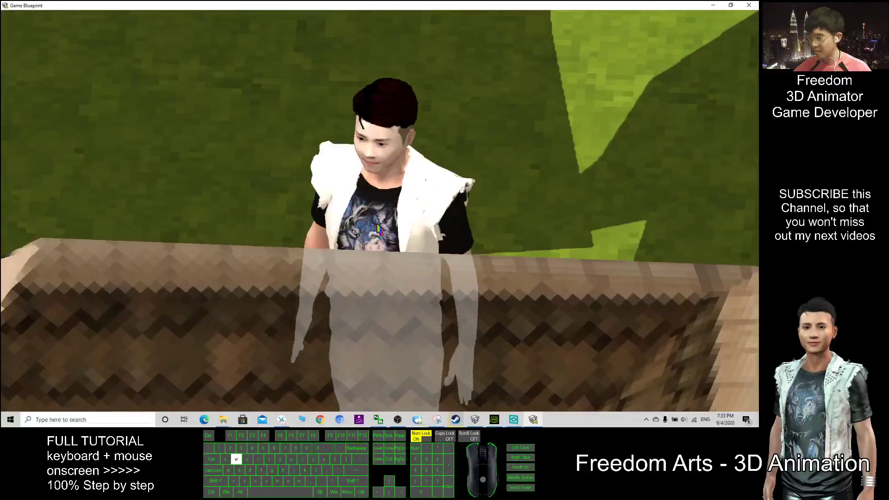
key(a)
key(d)
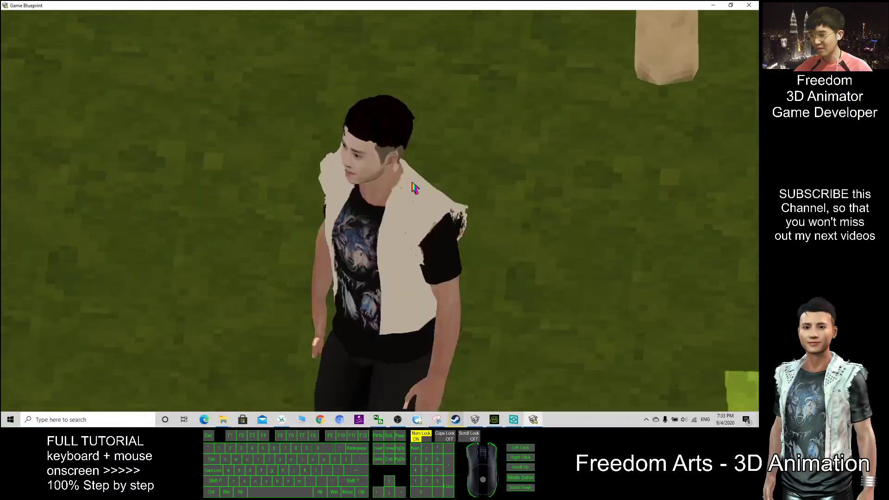
Switch briefly to Character Creator 3, minimize it, and turn the character to face the camera in the playtest
click(494, 419)
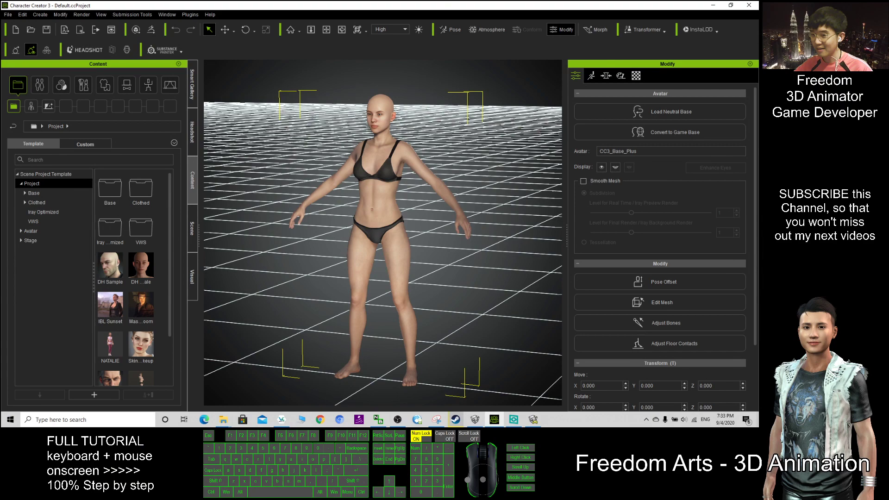
click(714, 5)
key(s)
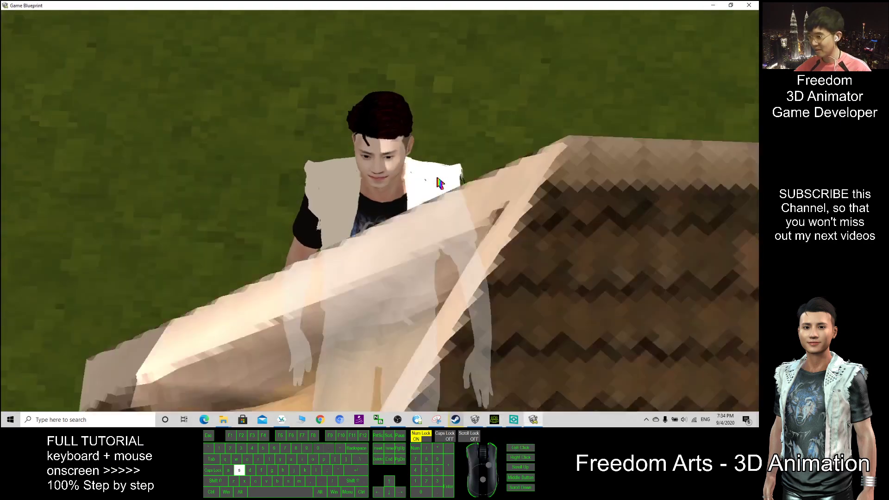
Walk in first-person view across the garden to the porch of the stone house with blue shutters
key(a)
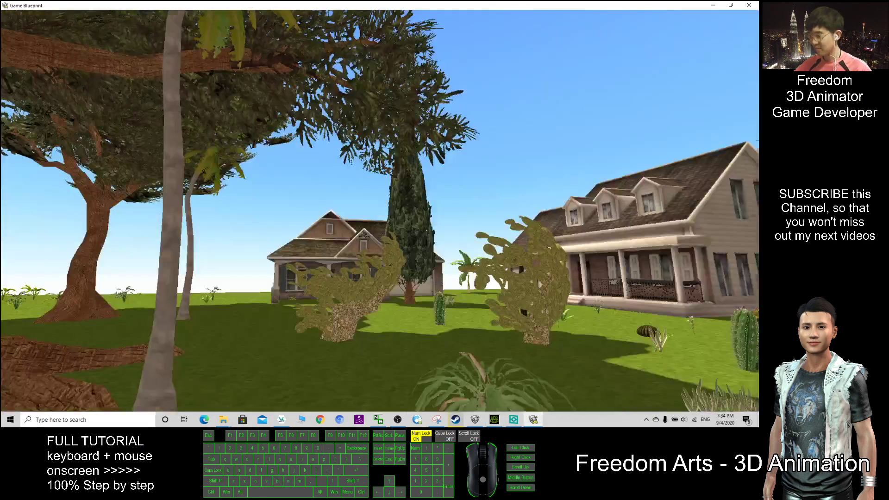
key(w)
key(w)
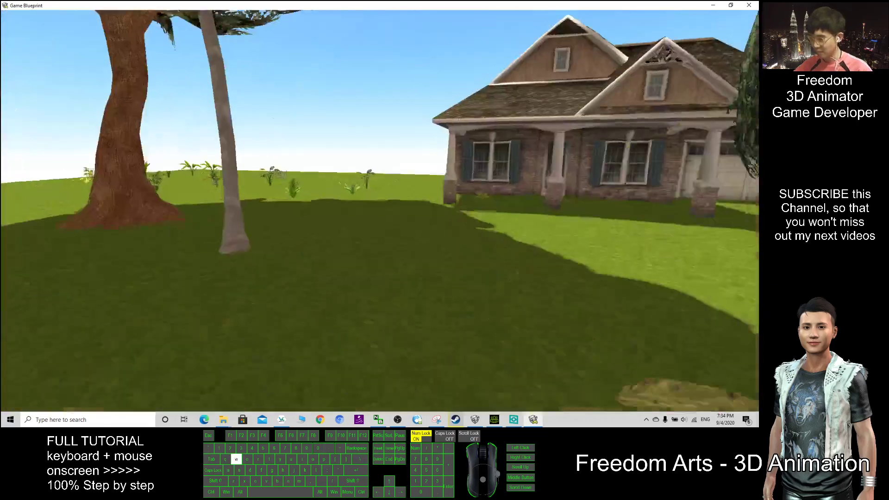
key(a)
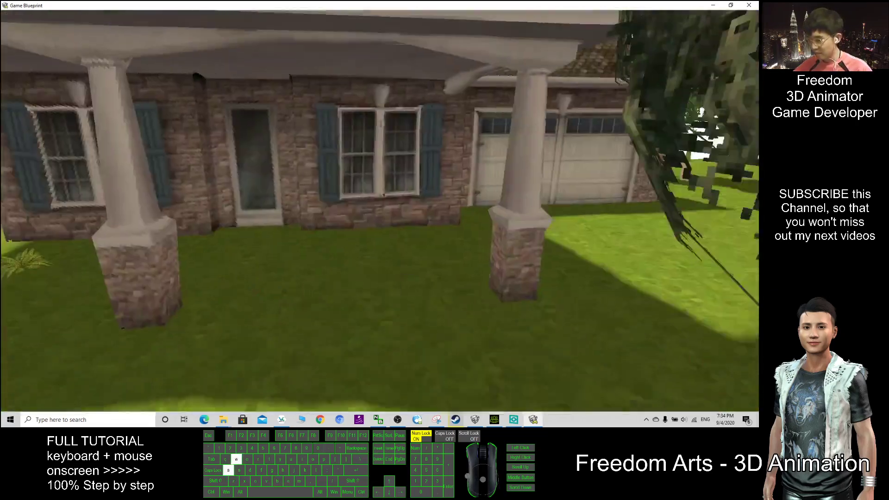
key(w)
Walk in first-person view from the big trees past the tan house's garage and on toward the brick house
key(d)
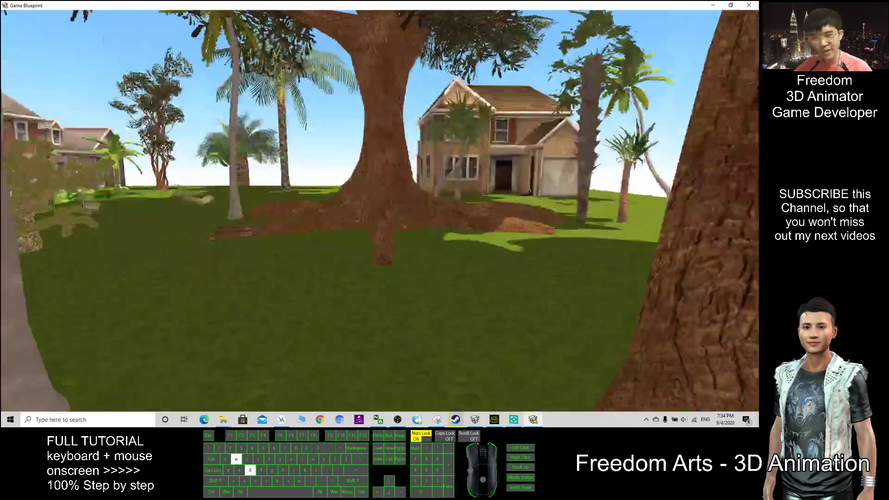
key(d)
key(w)
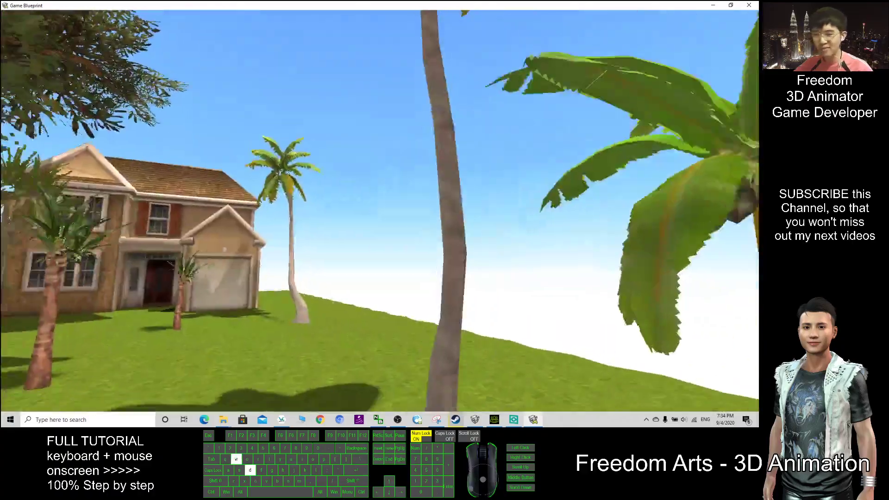
key(d)
key(a)
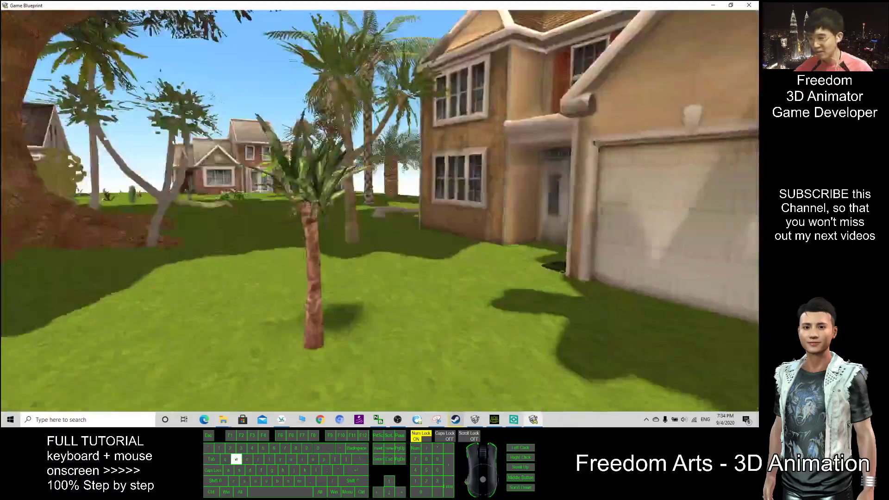
key(w)
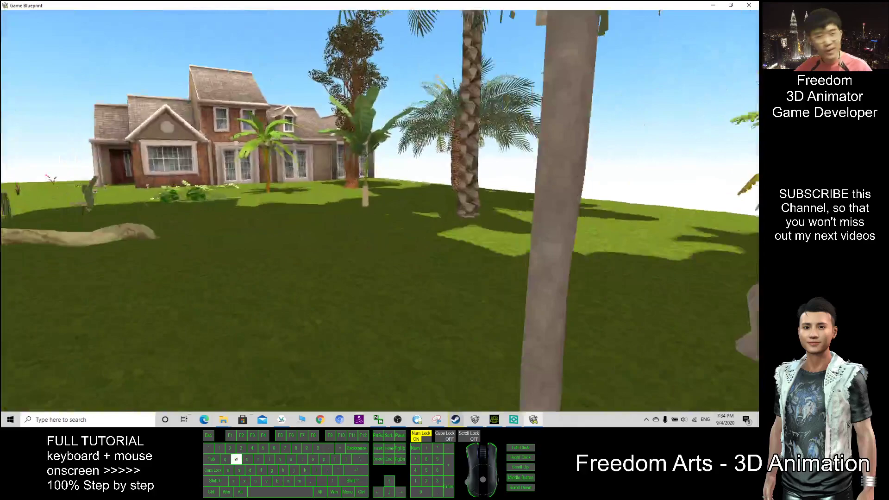
Turn the first-person view toward the cacti and neighbouring houses, and end the playtest
key(a)
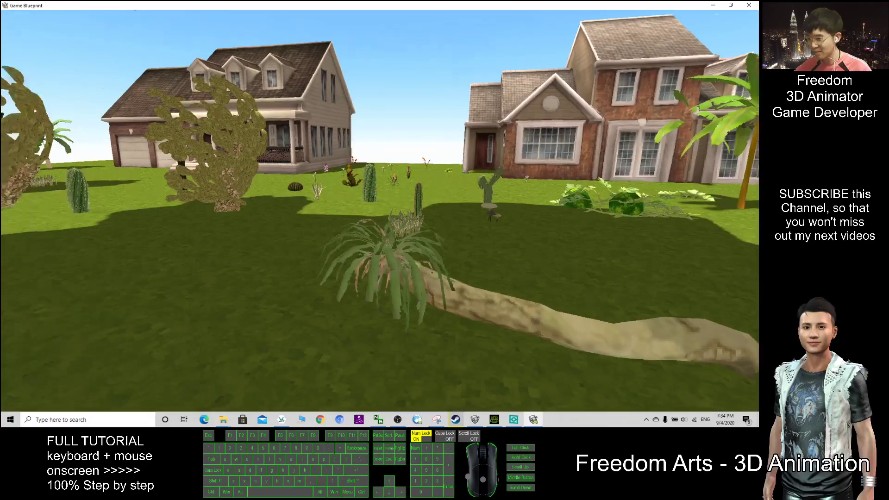
key(Escape)
key(Escape)
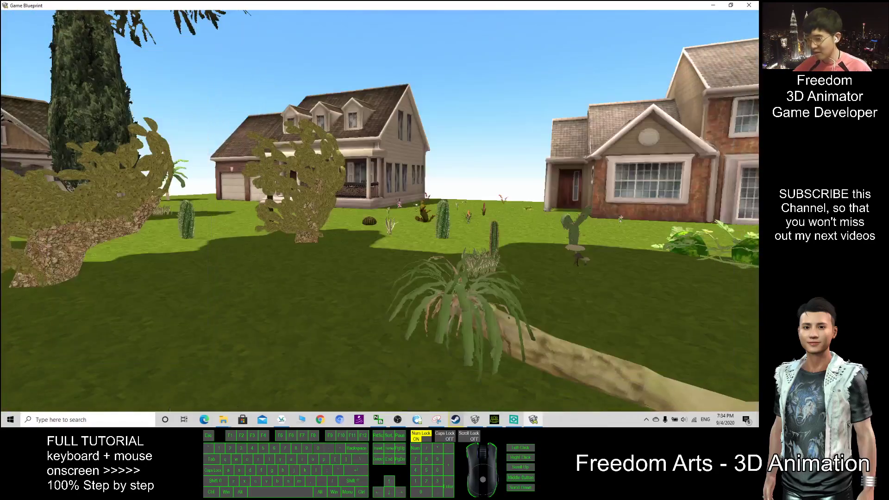
key(alt+F4)
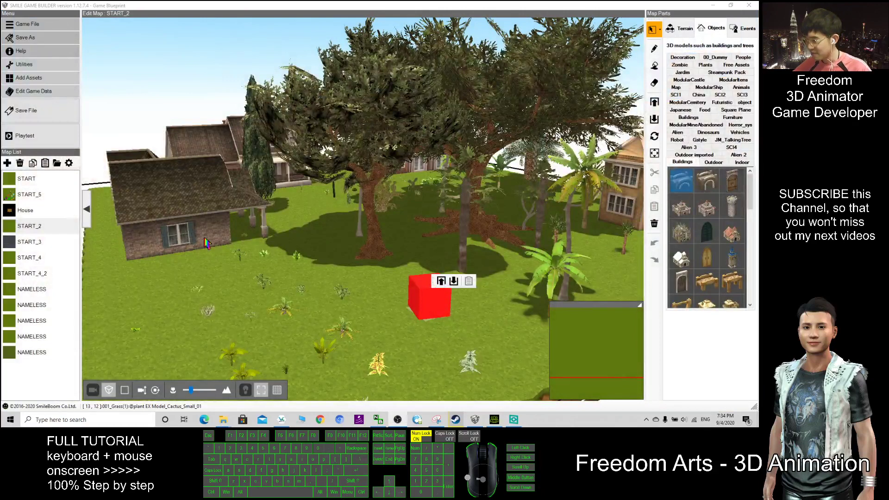
Open the asset archive's map objects and preview the 1_ZombieFemV3 model from the Zombie category at full height
click(33, 78)
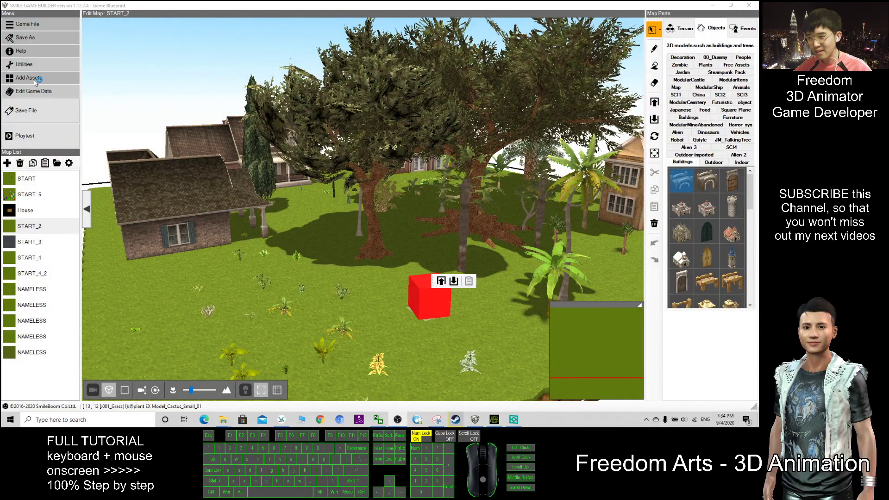
click(31, 80)
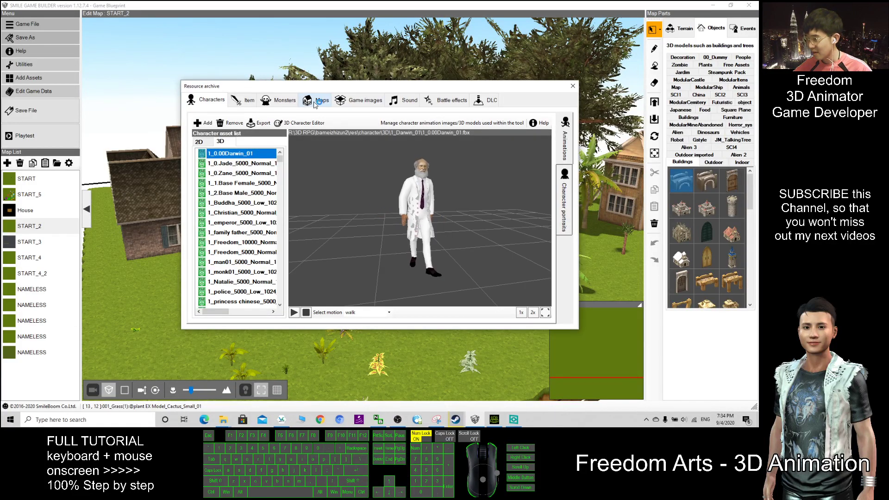
click(316, 101)
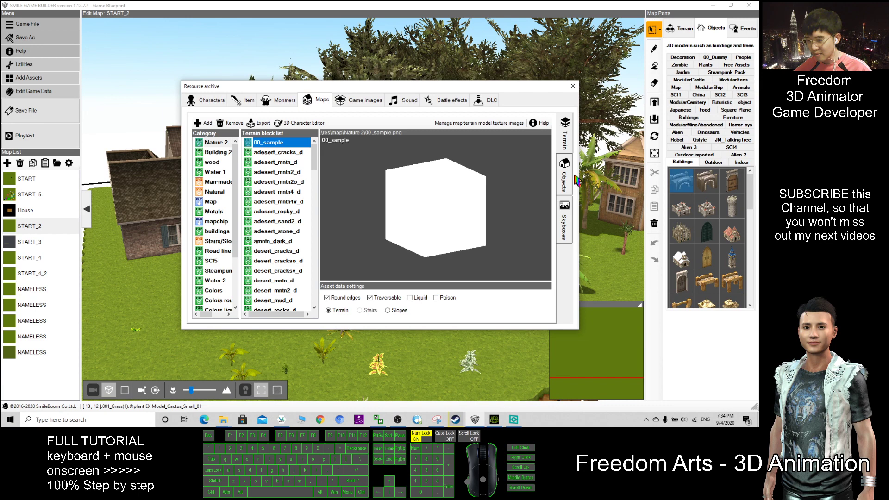
click(566, 180)
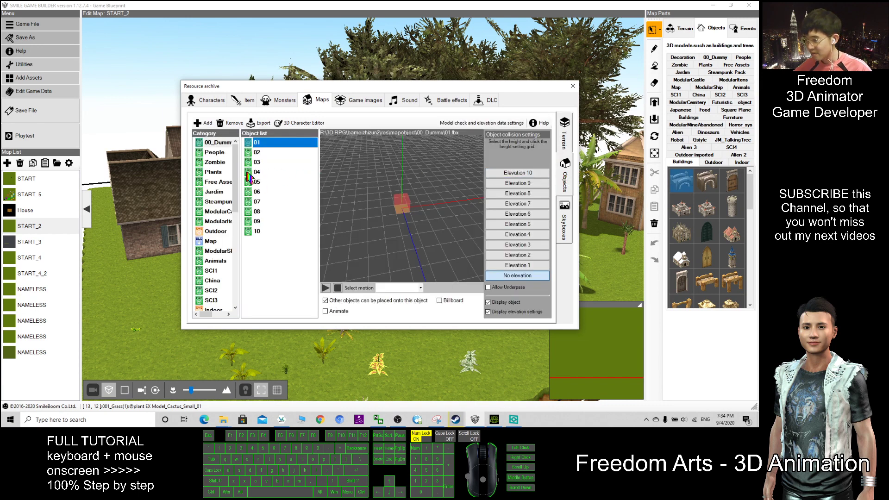
click(216, 163)
click(284, 163)
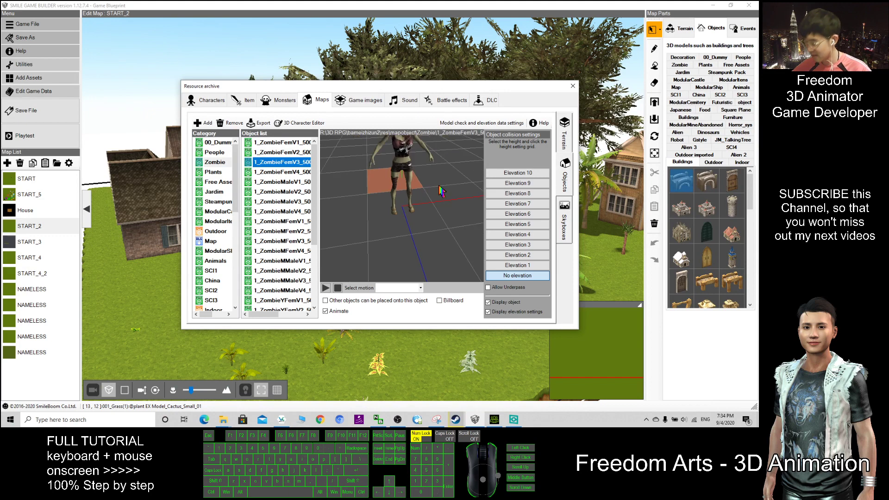
scroll(442, 191, down, 2)
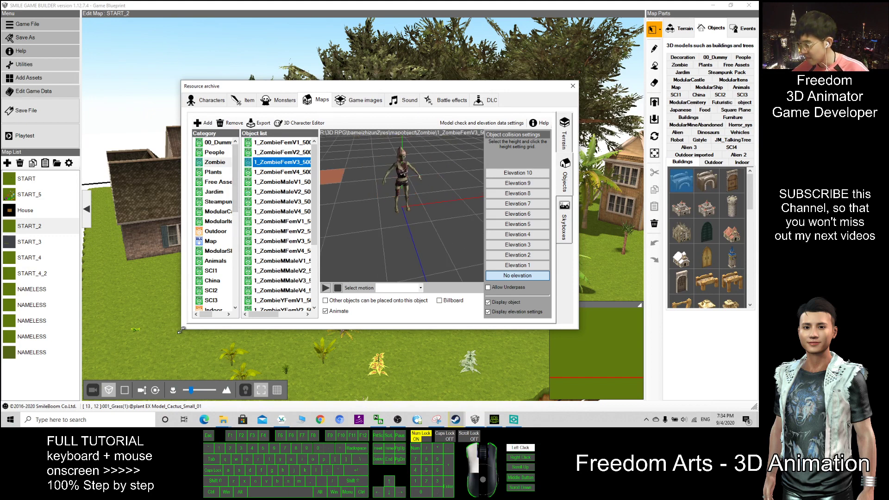
Enlarge the Resource archive window and widen its Category and Object list columns
drag(181, 330, 108, 352)
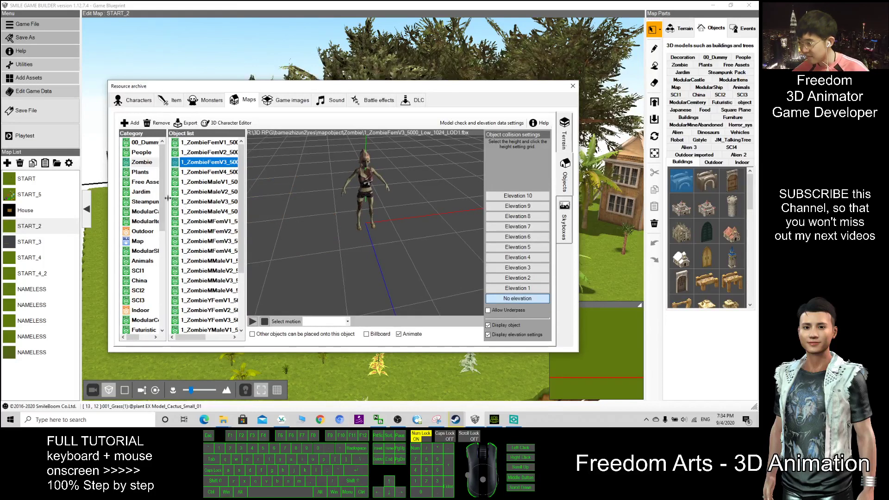
scroll(167, 198, down, 1)
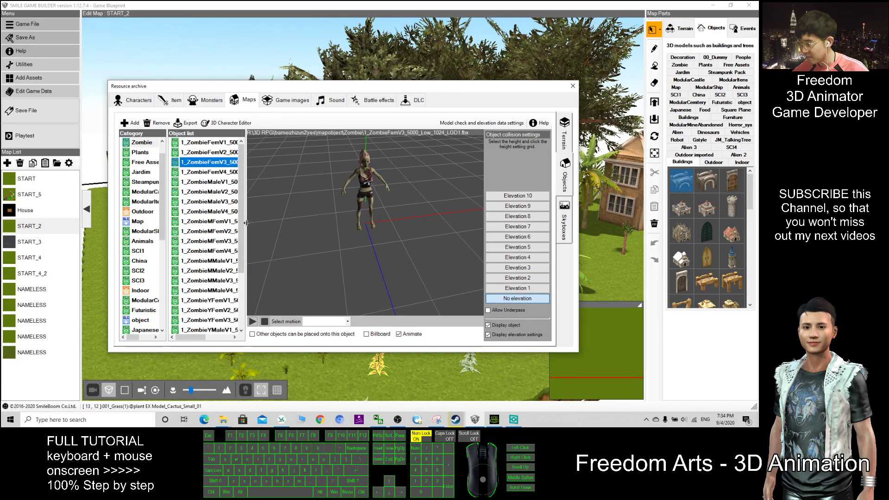
drag(247, 222, 277, 227)
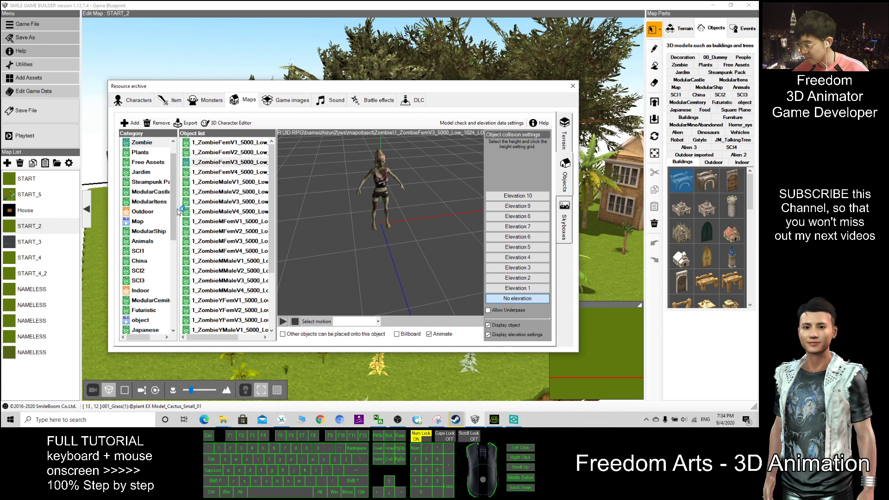
drag(178, 212, 195, 236)
Inspect the FBX files available for import in the Square Plane folder, including square plane 002.fbx and TempAvatar.fbx, without adding any
click(132, 123)
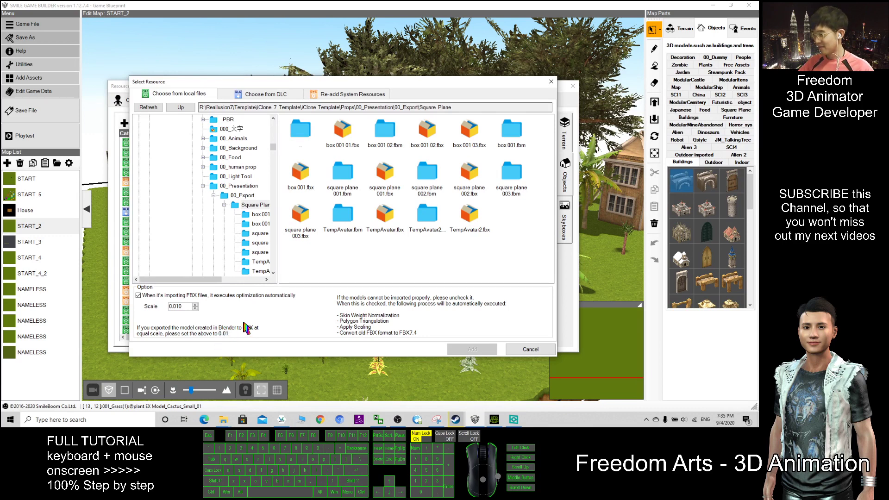
click(388, 187)
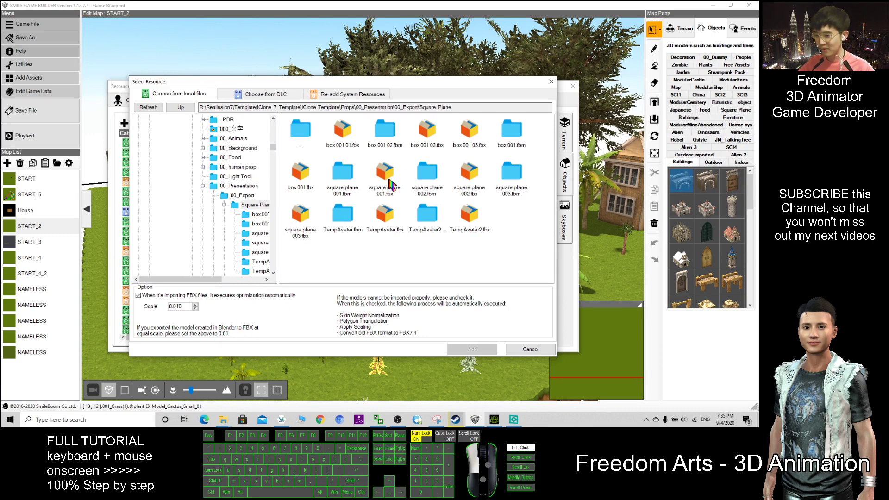
click(480, 178)
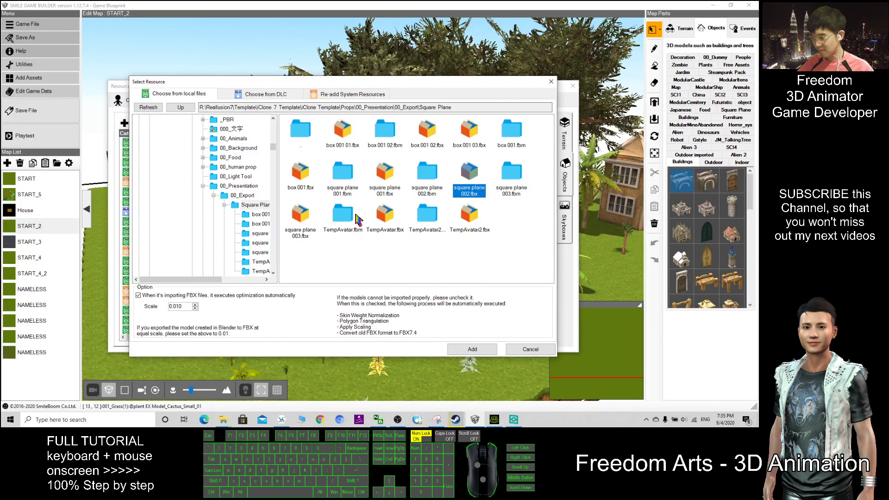
click(387, 221)
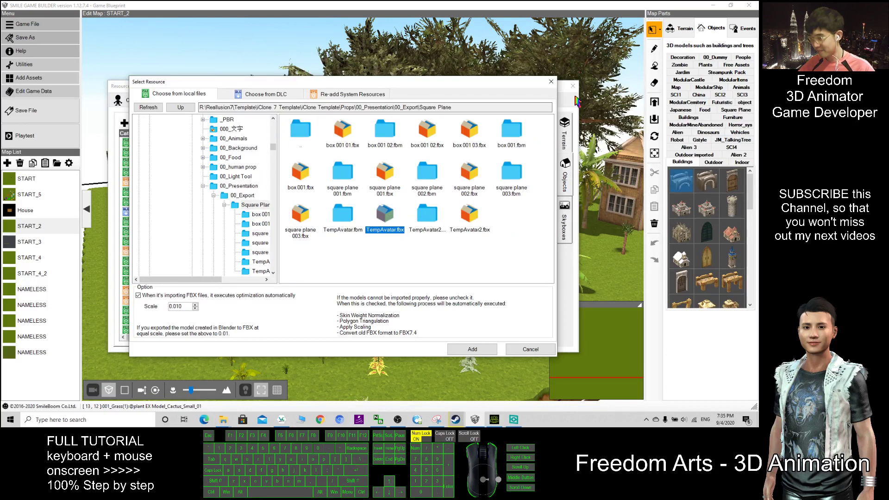
click(551, 82)
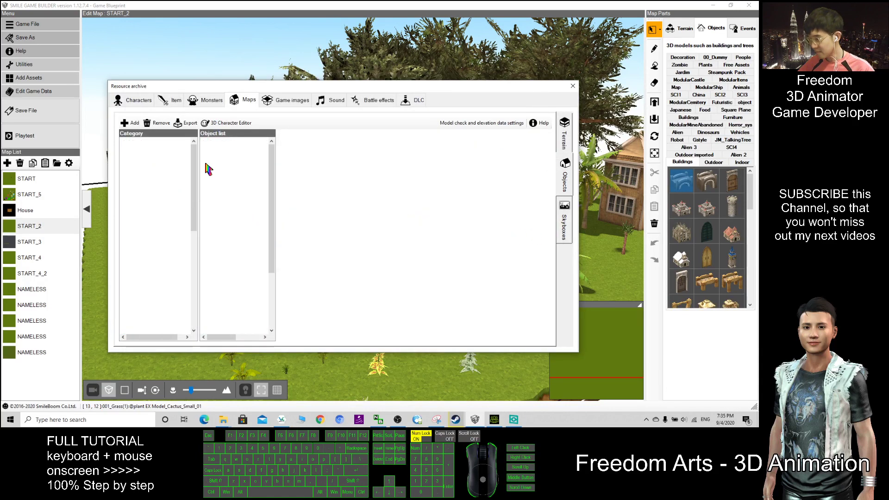
Preview the 1_0.00Darwin_01 character asset with its walk motion
click(135, 100)
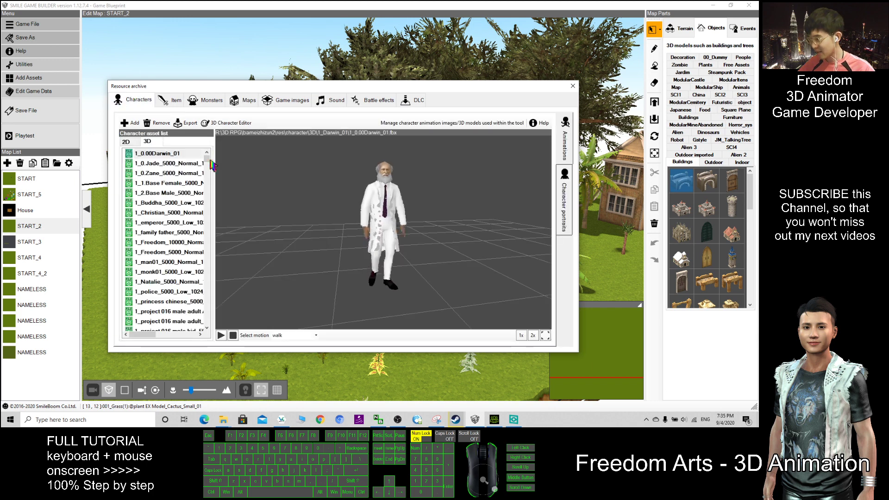
click(292, 335)
click(293, 343)
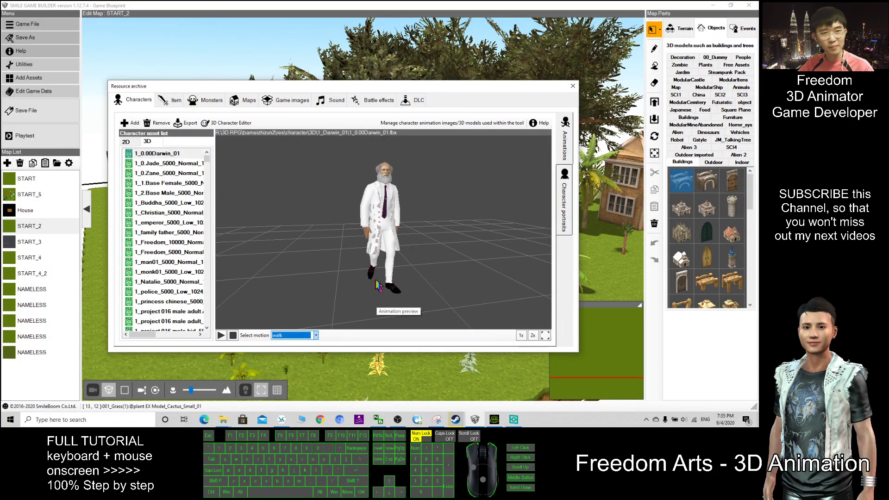
Widen the character asset list and view the household Brittany Dog model from several angles
drag(206, 157, 240, 221)
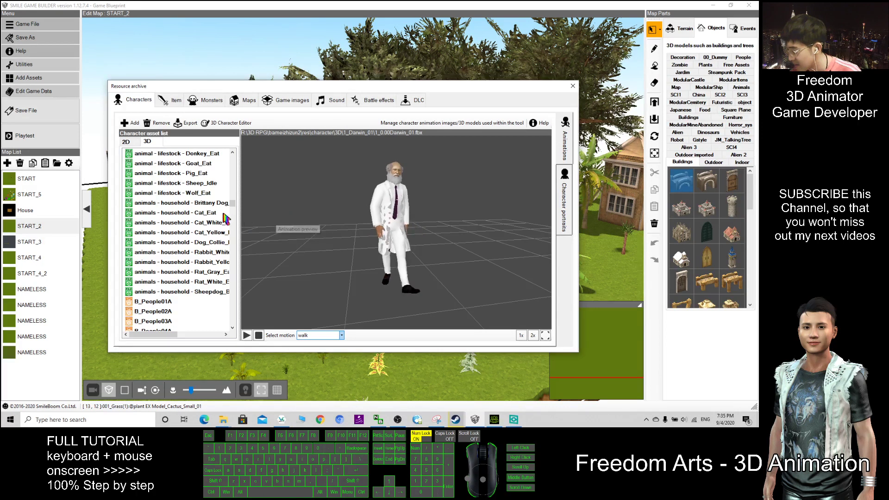
click(210, 204)
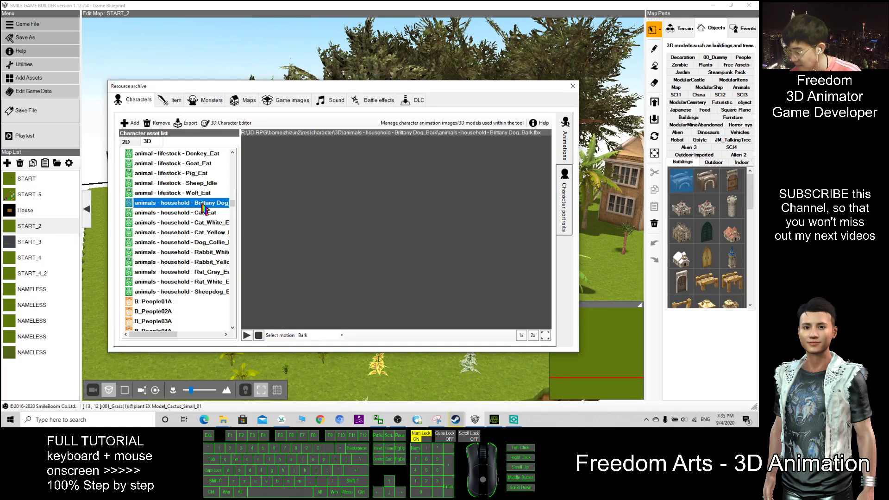
right_drag(485, 245, 263, 295)
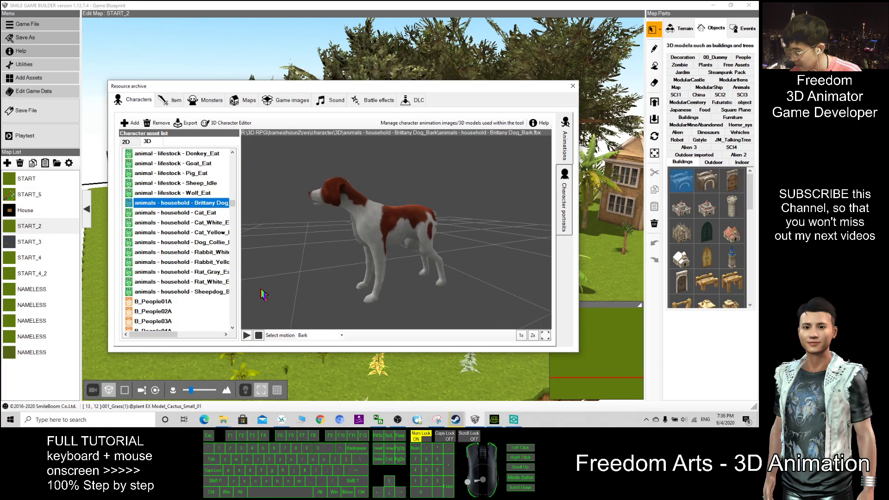
right_drag(398, 249, 333, 266)
Preview the household Dog_Collie asset with its Eat and Walk motions from different angles, and close the Resource archive
click(195, 243)
click(211, 241)
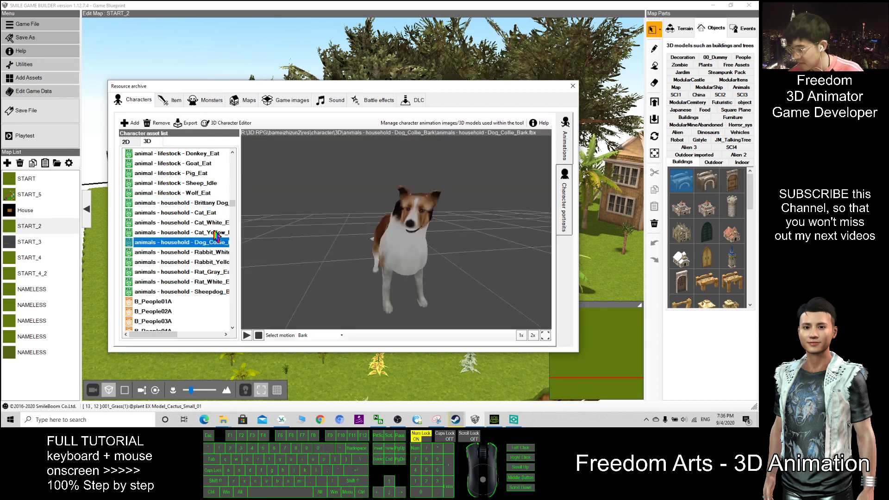
click(335, 335)
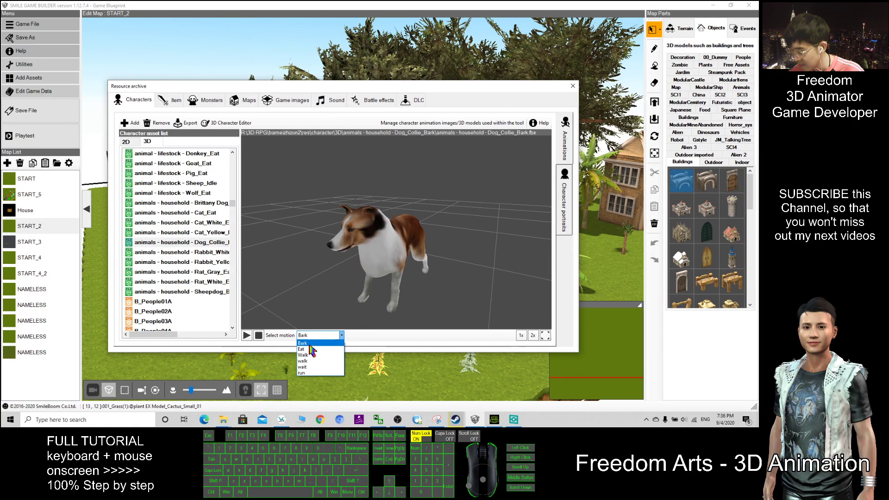
click(308, 351)
right_drag(428, 283, 342, 316)
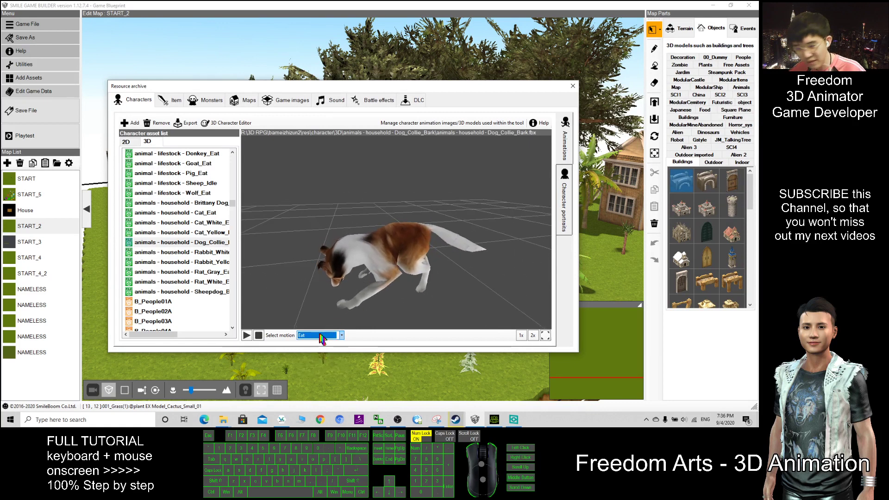
click(337, 335)
click(322, 353)
right_drag(370, 274, 388, 299)
click(573, 86)
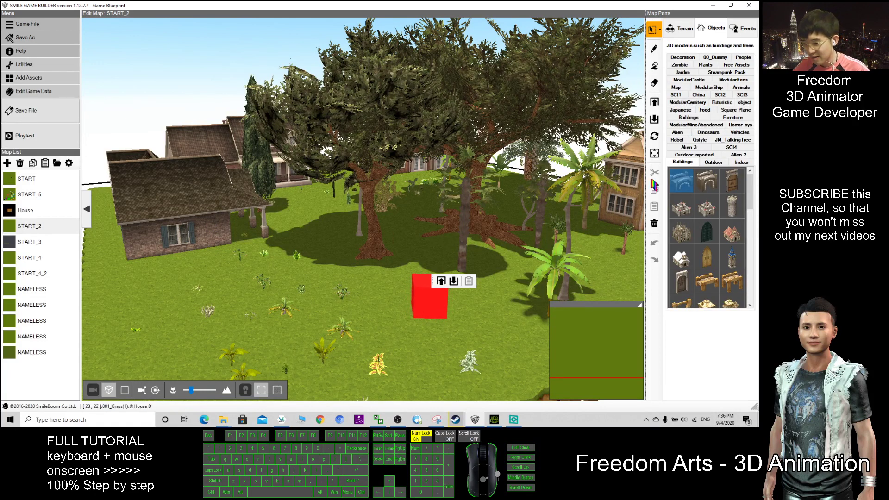
Look through the Terrain, Objects and Events map parts available for the START_2 map
click(681, 28)
click(720, 30)
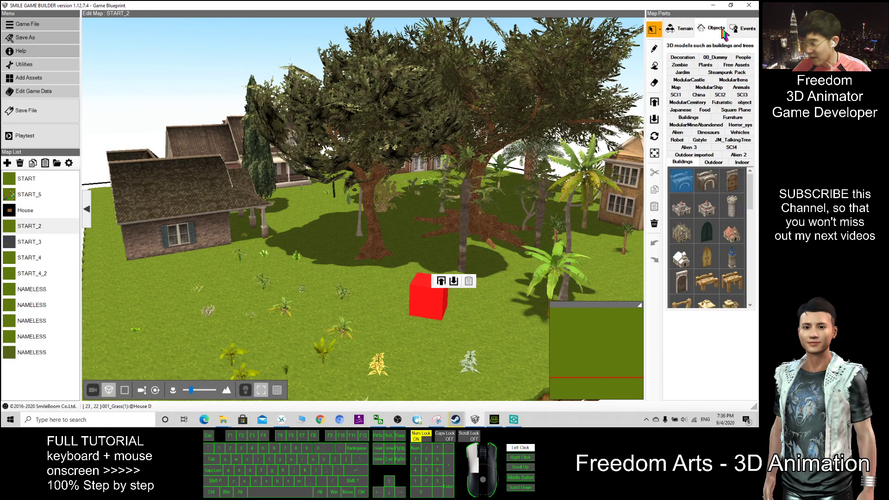
click(745, 28)
click(715, 29)
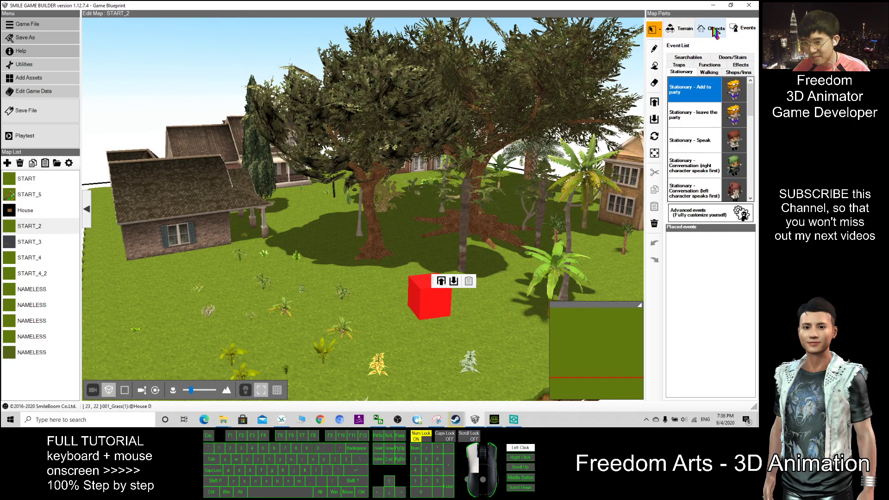
click(687, 28)
scroll(402, 275, down, 5)
scroll(402, 275, up, 3)
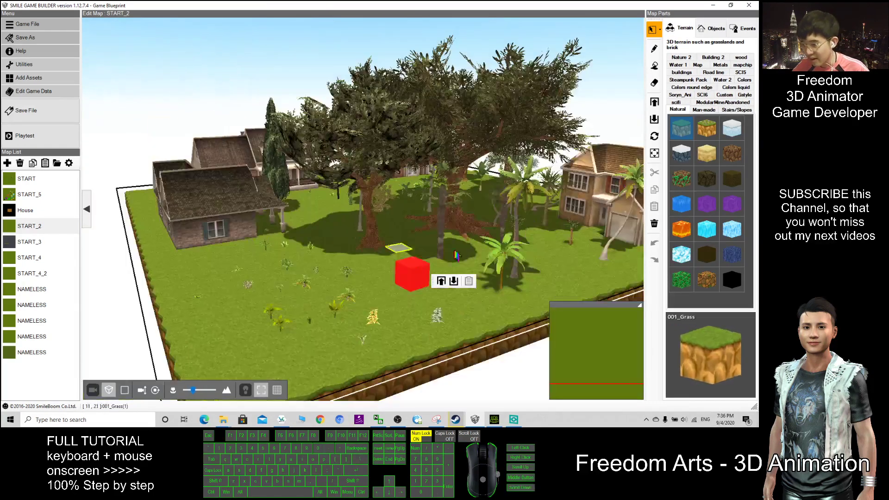
Place the Vehicle Yacht from the Vehicles object category on the grass in front of the stone house
click(715, 28)
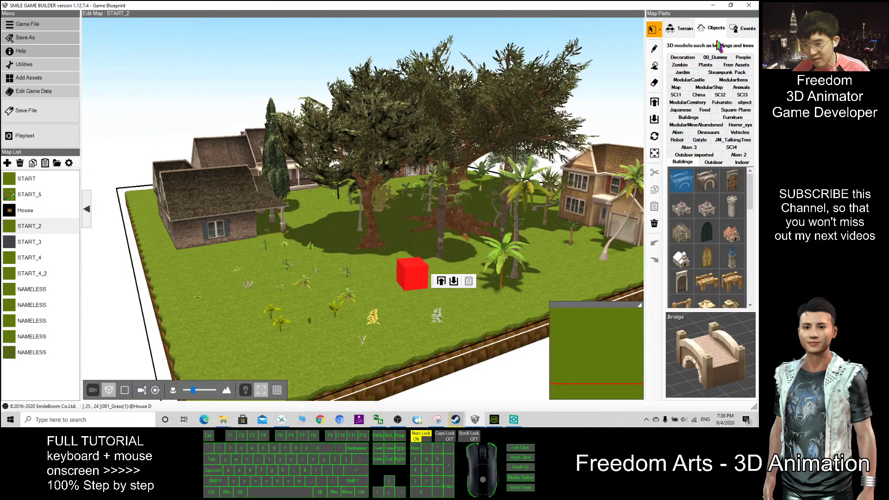
click(694, 155)
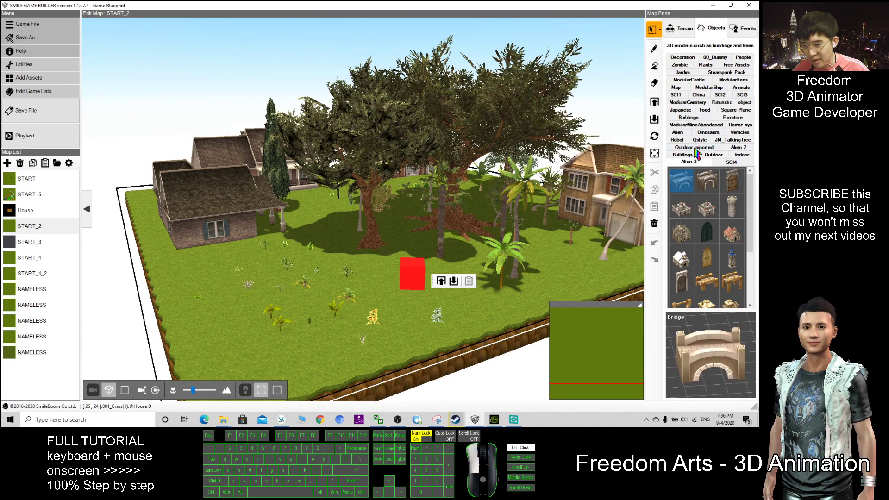
click(740, 139)
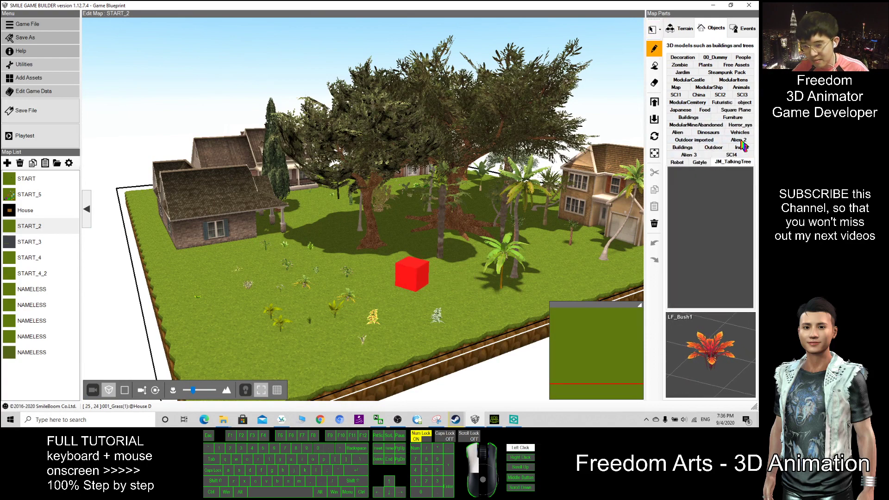
click(743, 133)
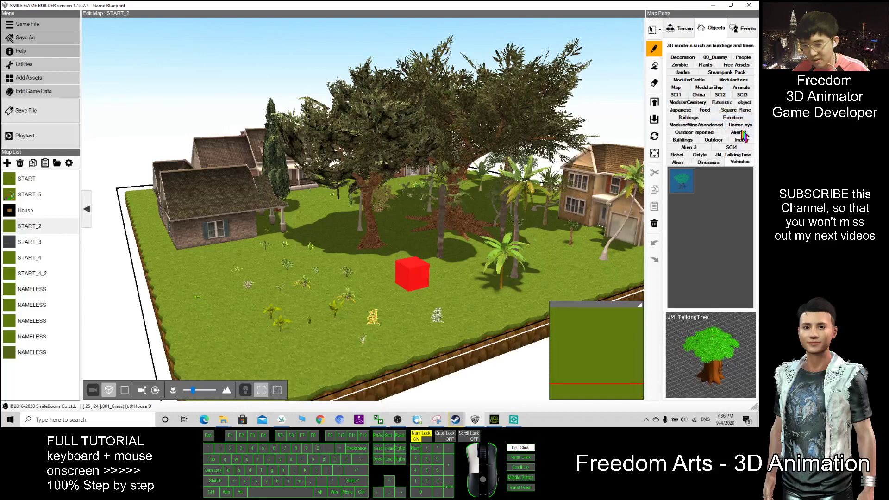
drag(752, 200, 751, 300)
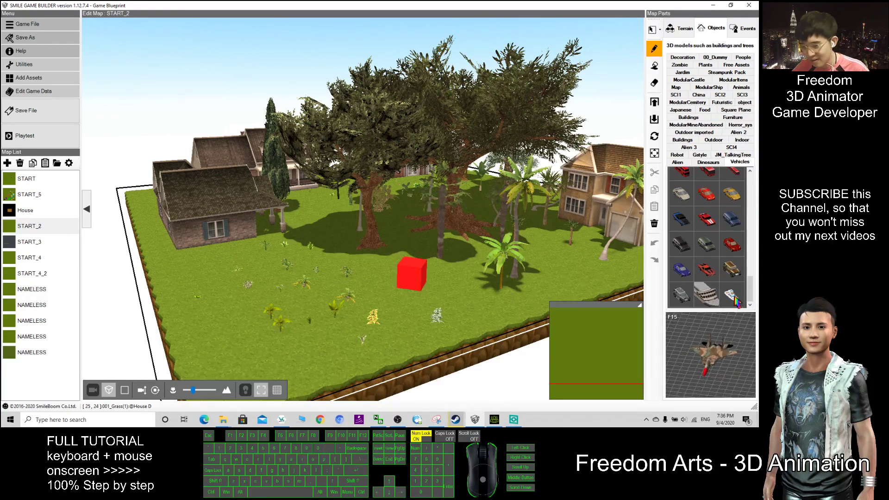
click(730, 295)
click(211, 319)
right_drag(261, 320, 299, 299)
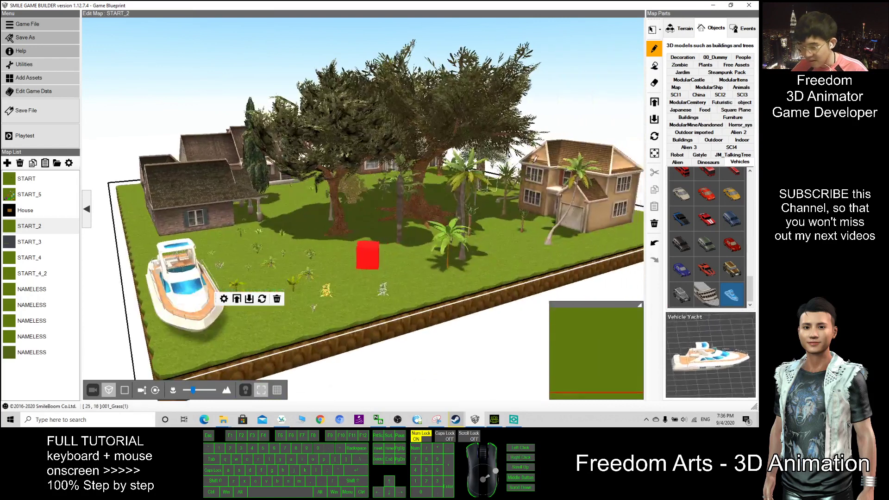
Fill the strip of grass around the yacht in the corner of the START_2 map with the Natural terrain 010_Sea
click(685, 29)
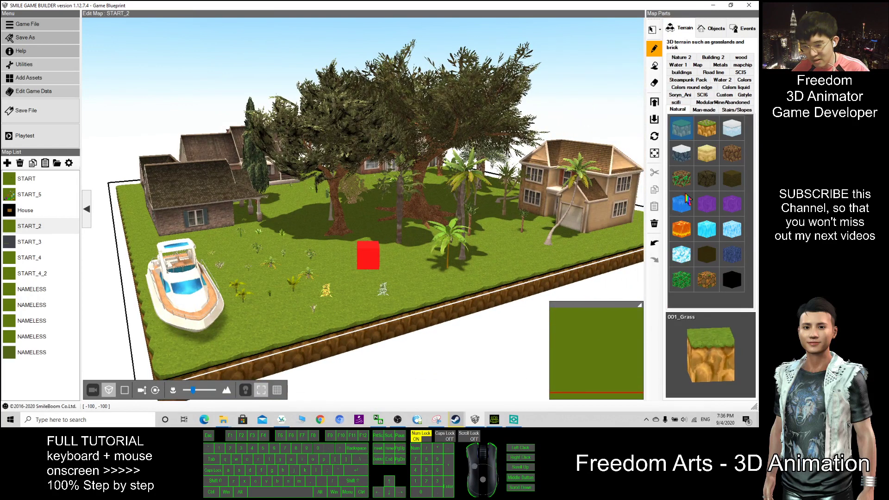
click(683, 203)
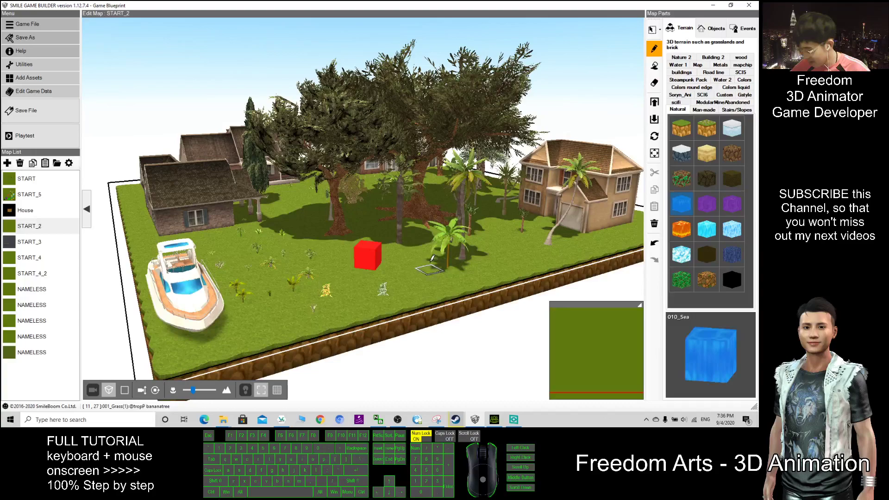
mouse_move(432, 257)
alt+right_down()
mouse_move(429, 282)
mouse_move(439, 281)
mouse_move(384, 270)
alt+right_up()
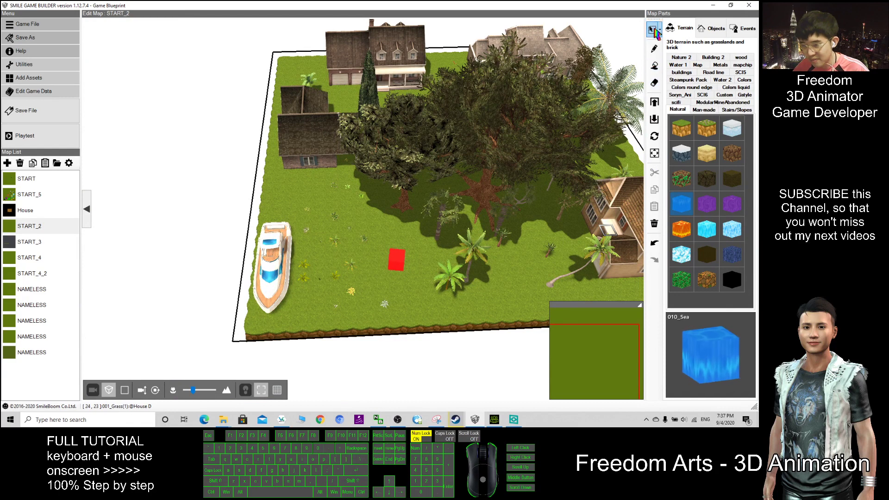
click(294, 331)
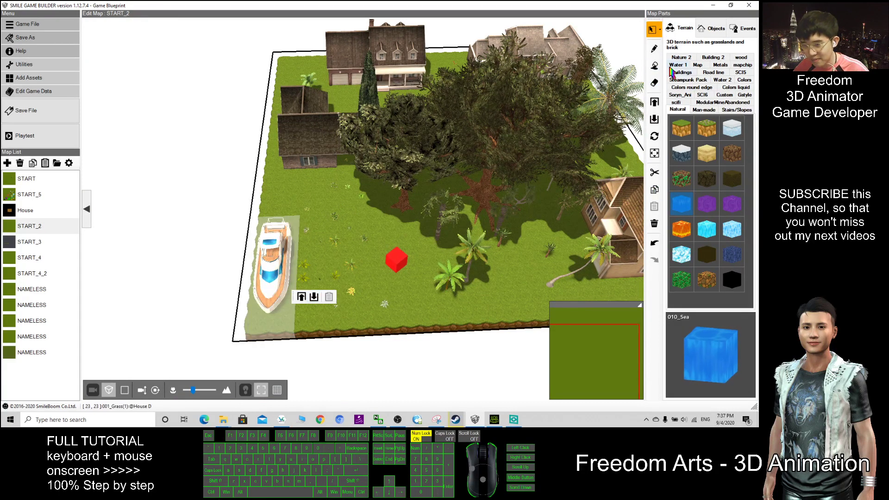
click(262, 318)
alt+right_drag(347, 360, 370, 337)
right_drag(419, 298, 539, 280)
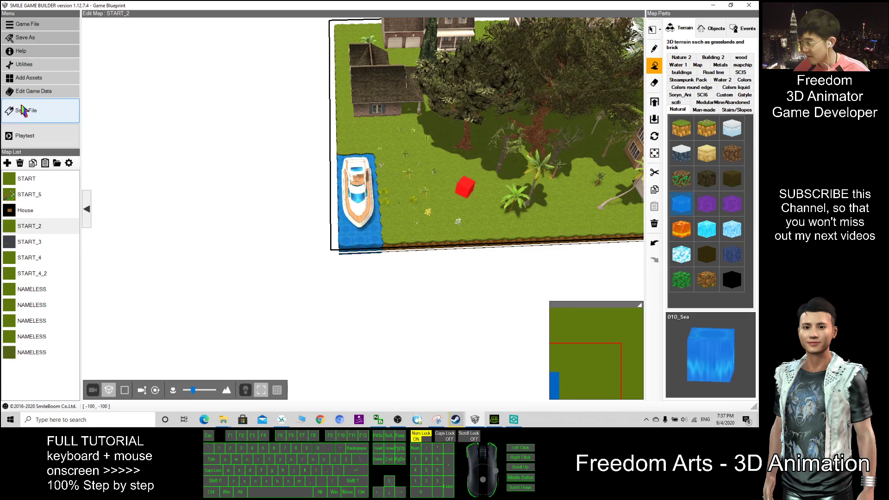
Start a new game playtest of START_2 in a maximized window and walk in first-person view alongside the yacht on the water
click(31, 140)
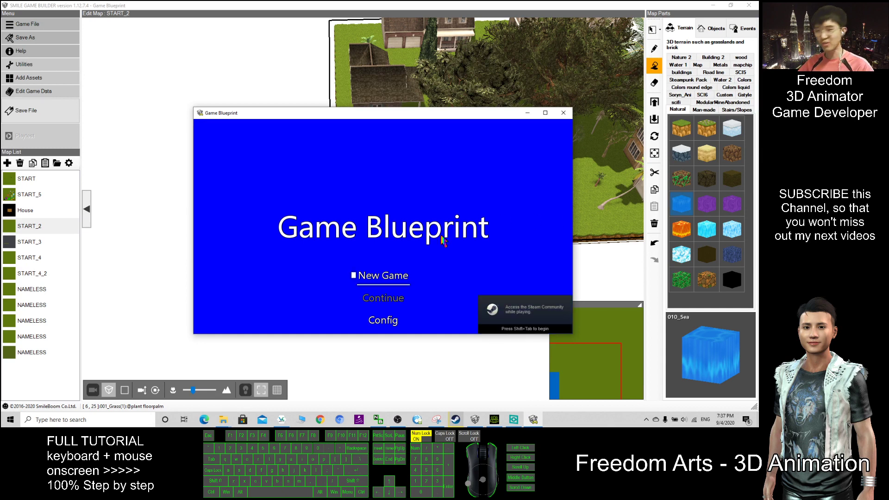
click(388, 277)
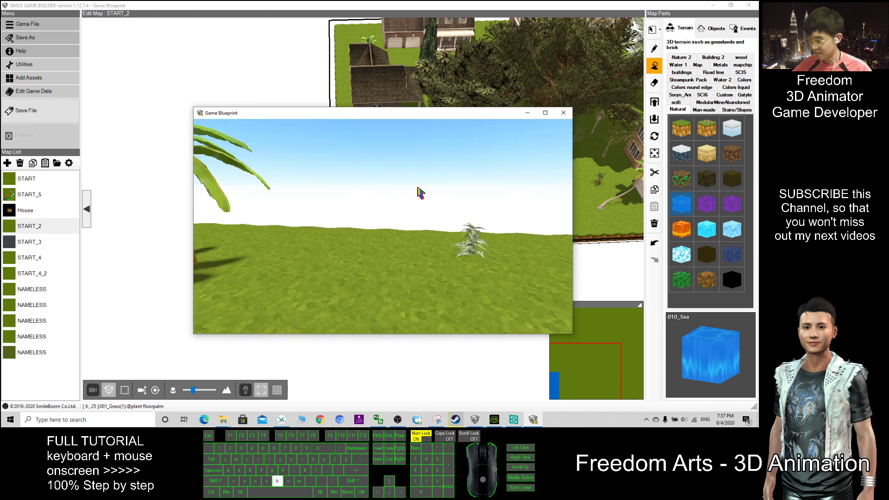
click(545, 112)
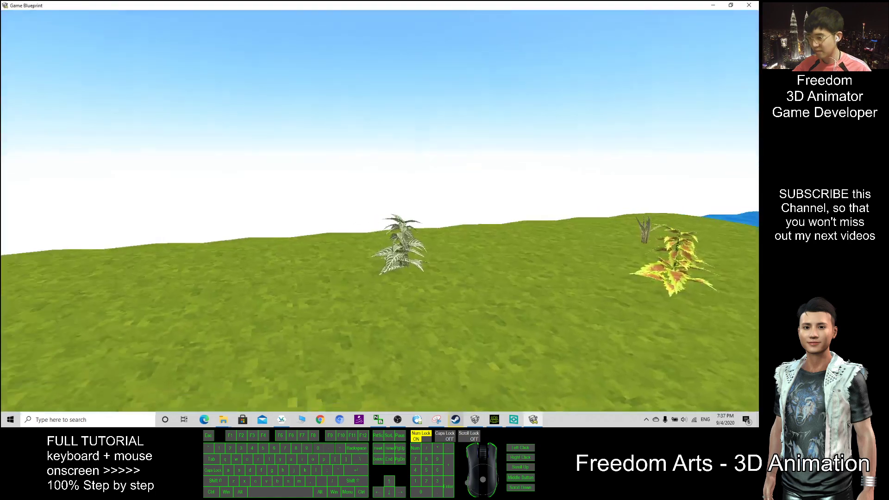
key(w+a)
key(a)
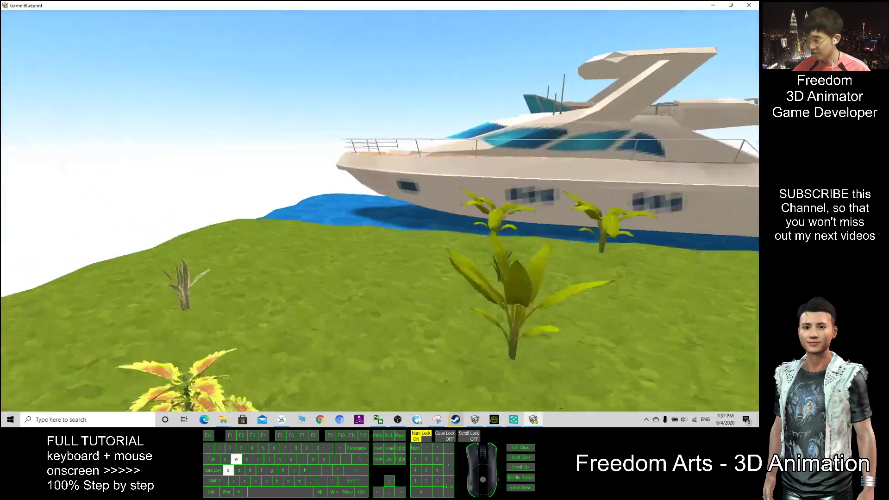
key(a)
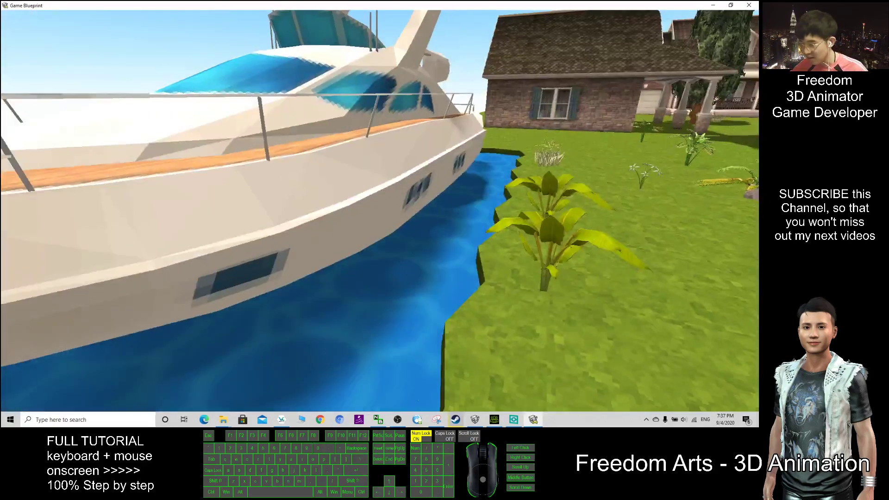
key(w)
key(d)
key(s)
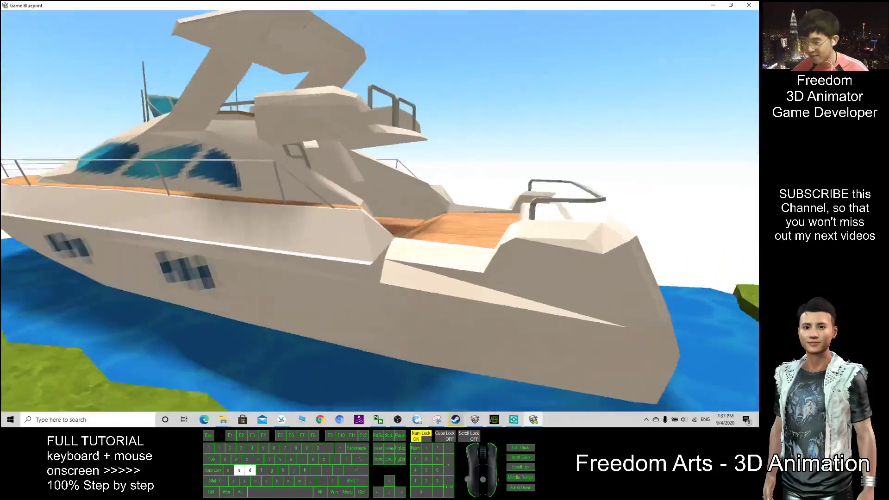
Walk from the yacht past the big trees to the house with the porch, and end the playtest
key(d)
key(a)
key(w)
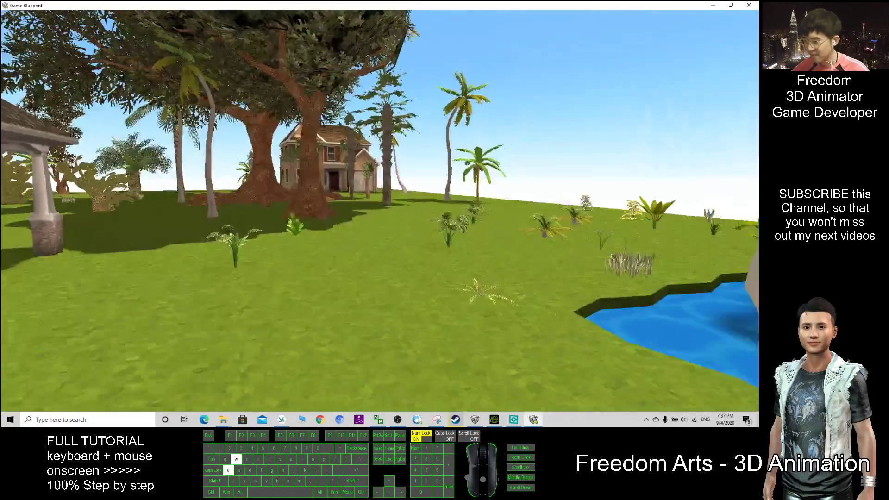
key(w)
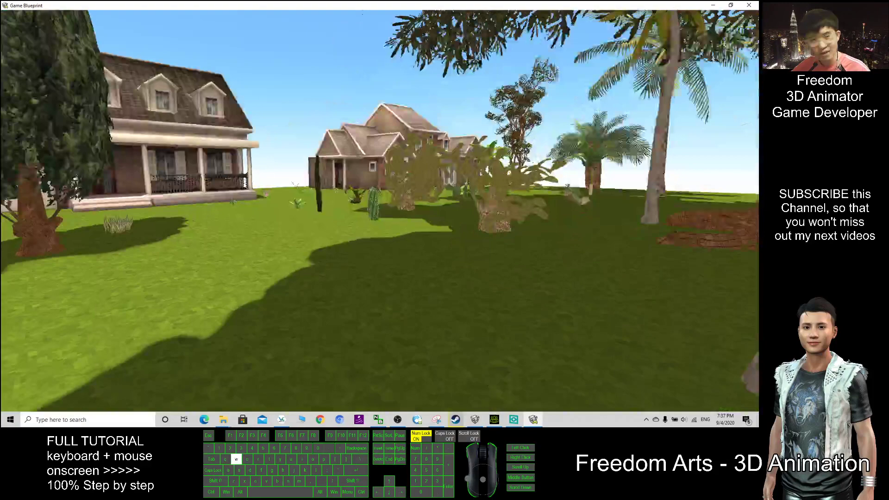
key(a)
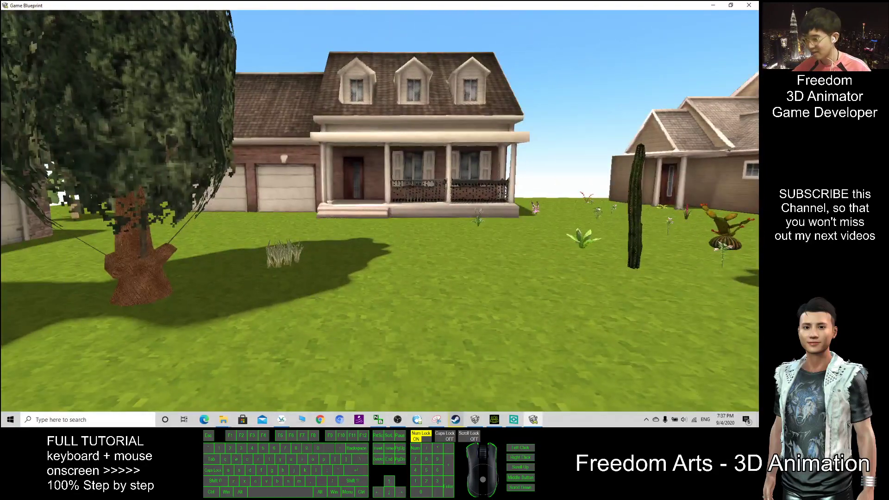
key(Escape)
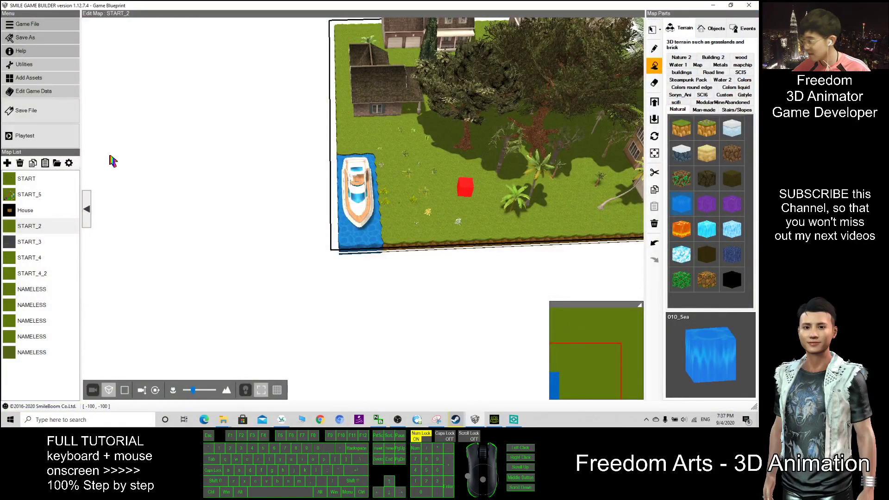
Open the START_3 city map and make an asphalt tile near the fighter jet and furniture the start point
click(34, 246)
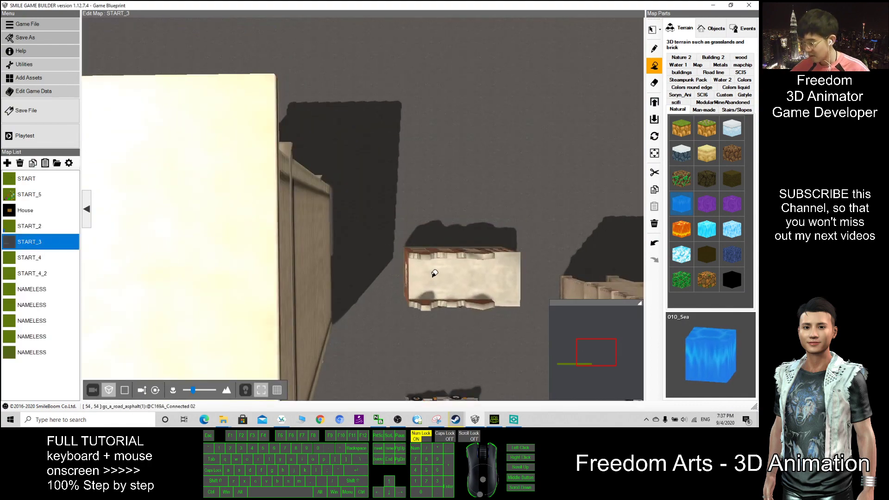
alt+right_drag(434, 274, 353, 179)
scroll(352, 180, down, 8)
alt+right_drag(264, 264, 359, 283)
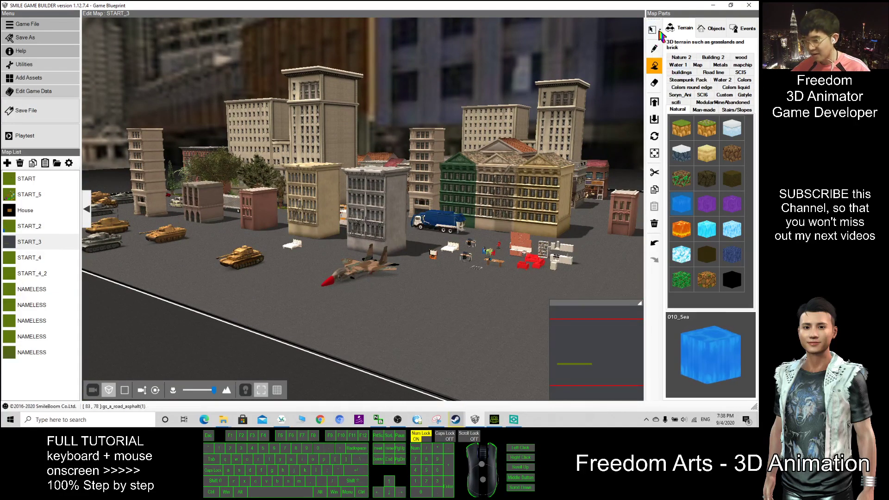
right_click(469, 300)
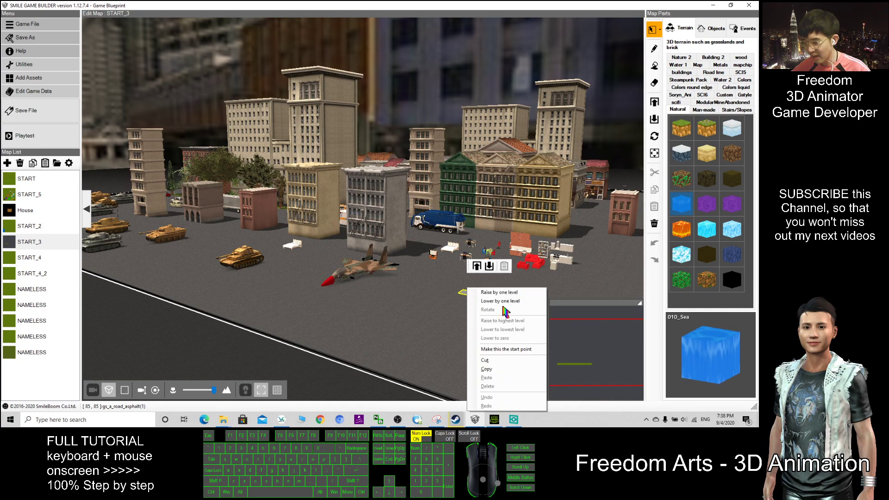
click(500, 350)
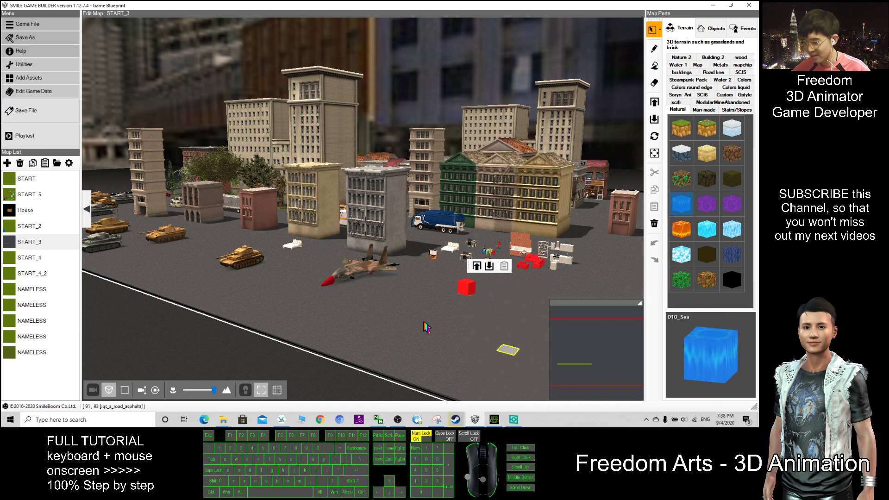
Start a new game playtest of START_3 in a maximized window and approach the fighter jet in first-person view
click(32, 139)
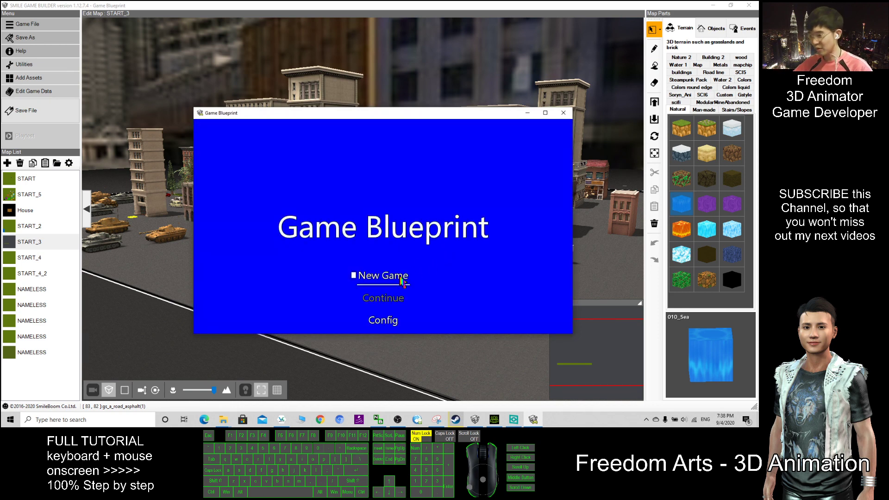
click(401, 279)
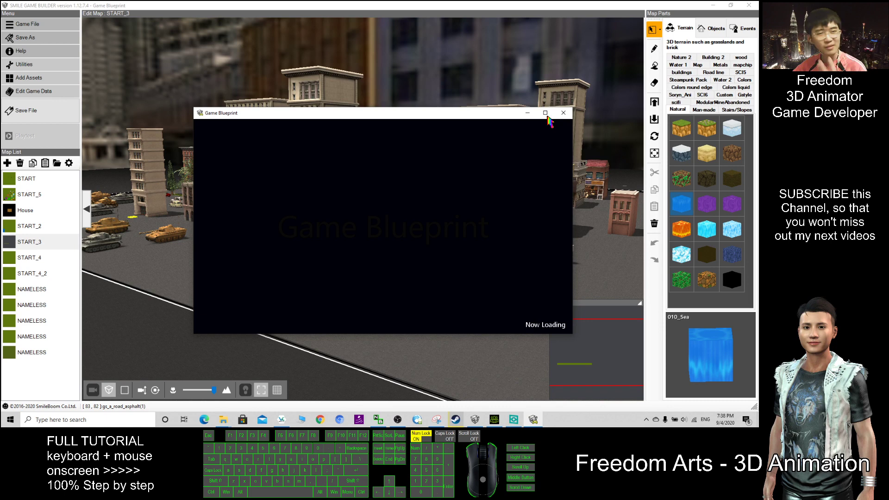
click(546, 113)
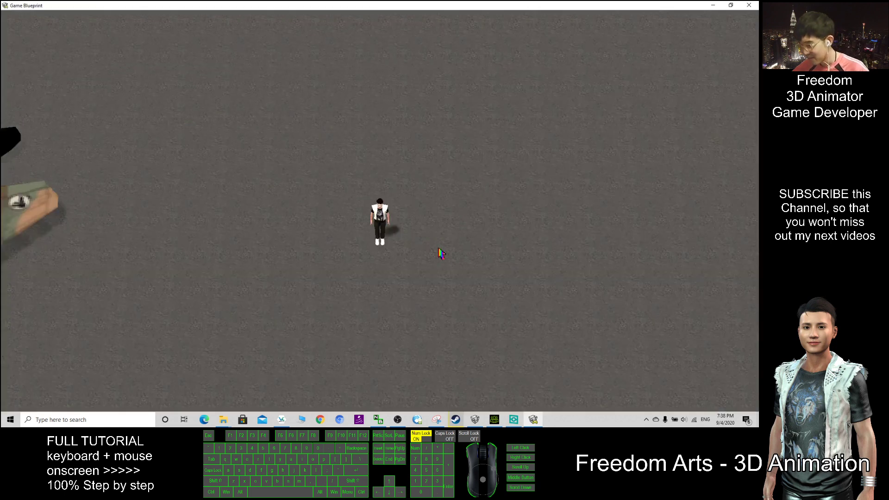
key(w)
key(a)
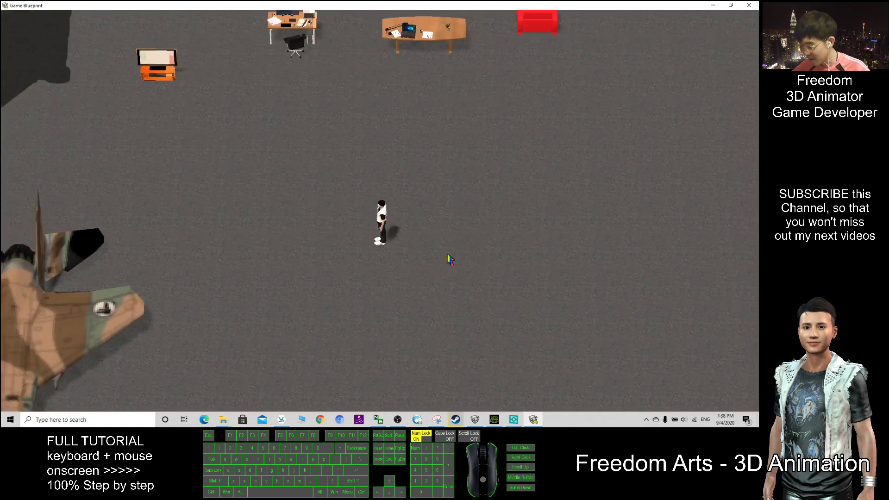
key(b)
key(w)
key(a)
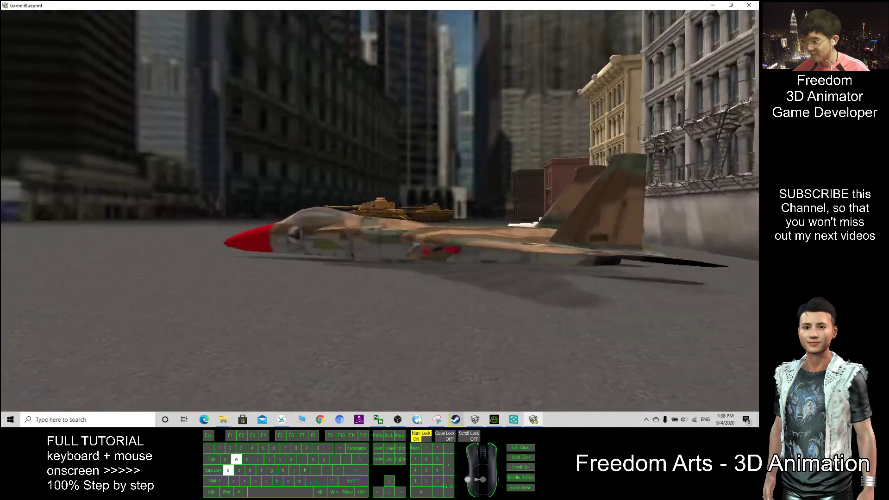
Walk past the furniture and garbage truck toward the ambulance, end the playtest, and look over the tanks on the START_3 map
key(w)
key(a)
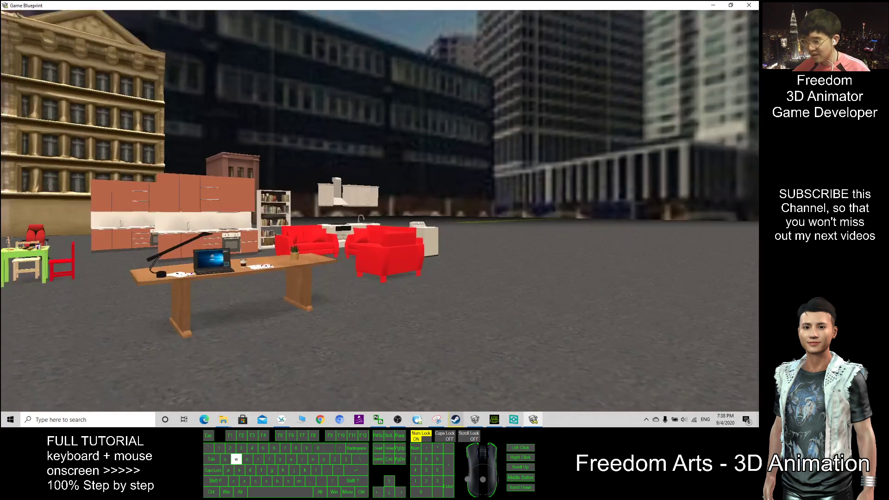
key(w)
key(d)
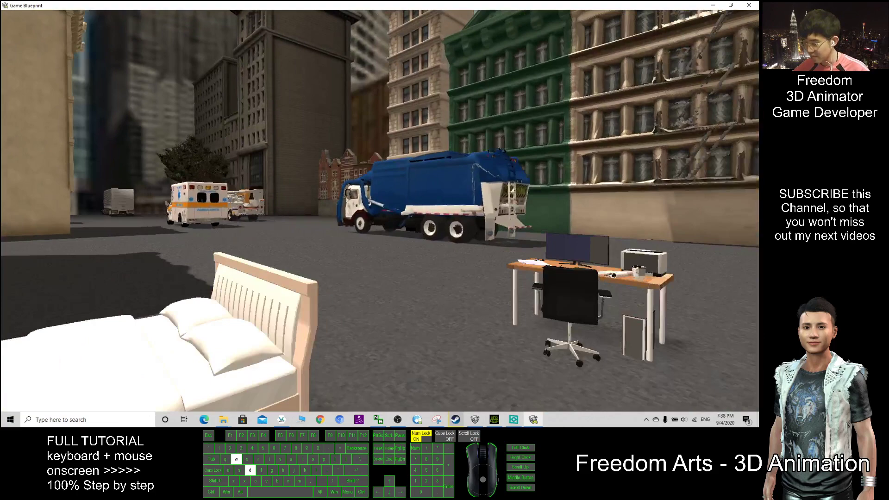
key(a)
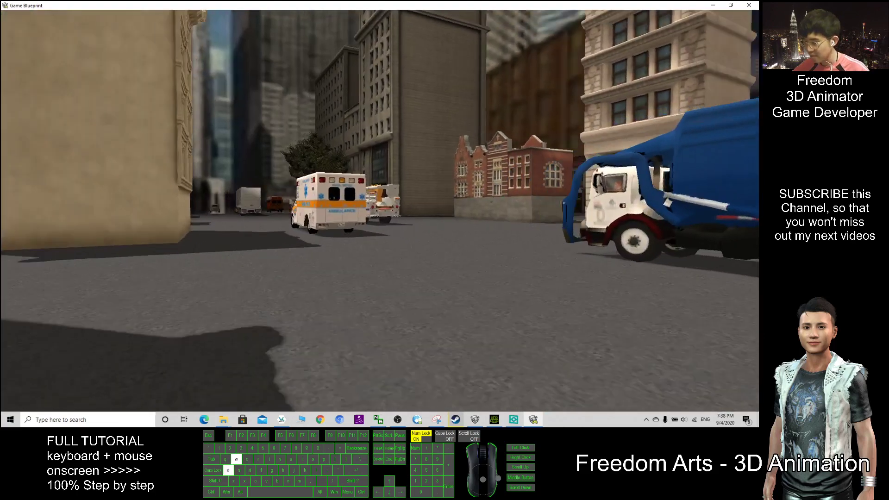
key(w)
key(w)
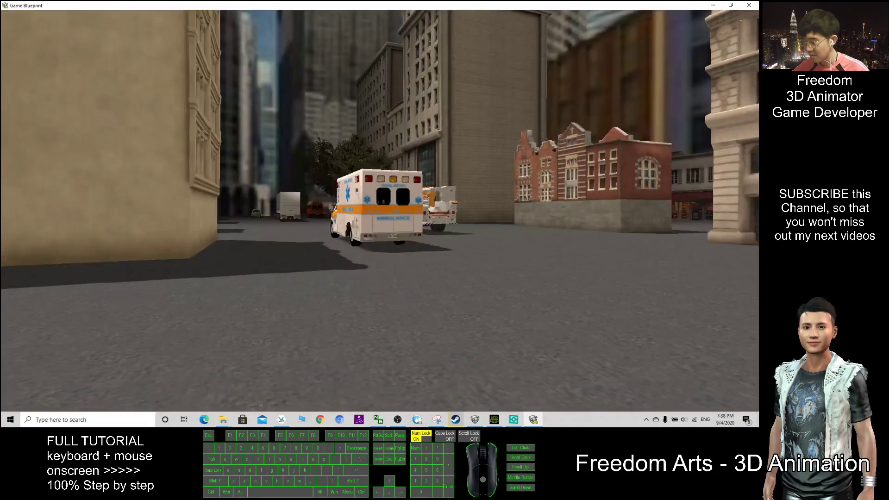
key(w)
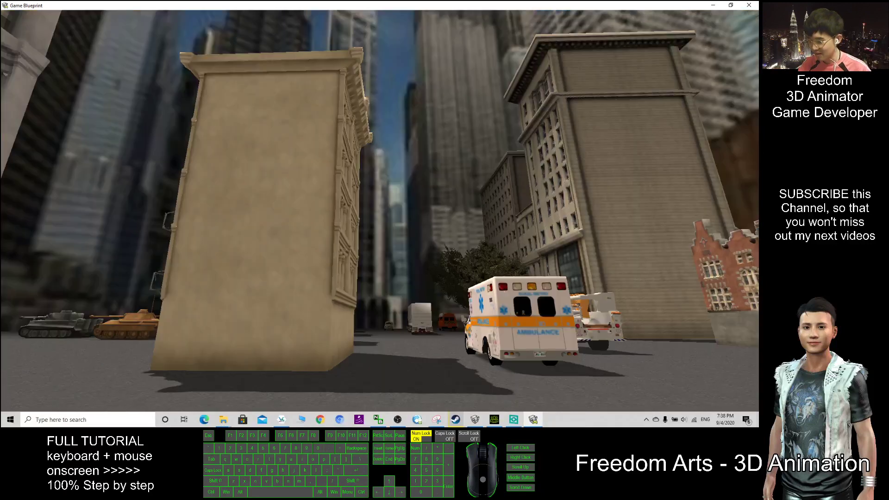
key(Escape)
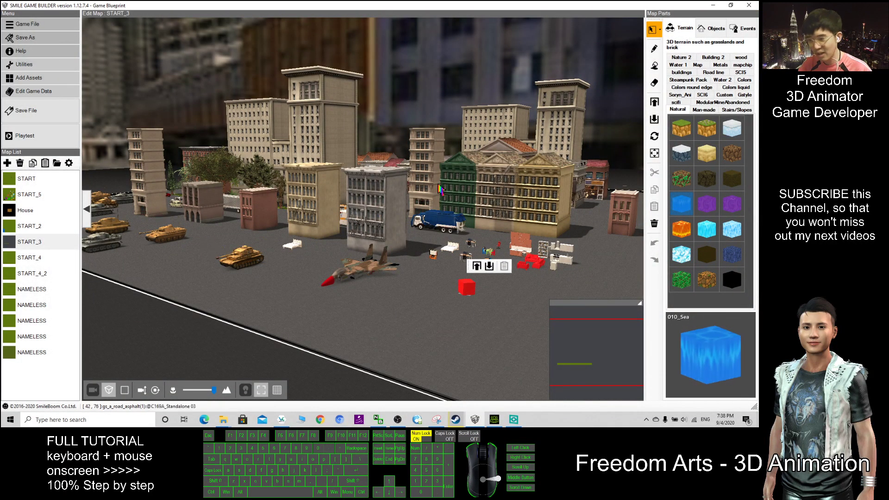
right_drag(435, 240, 467, 245)
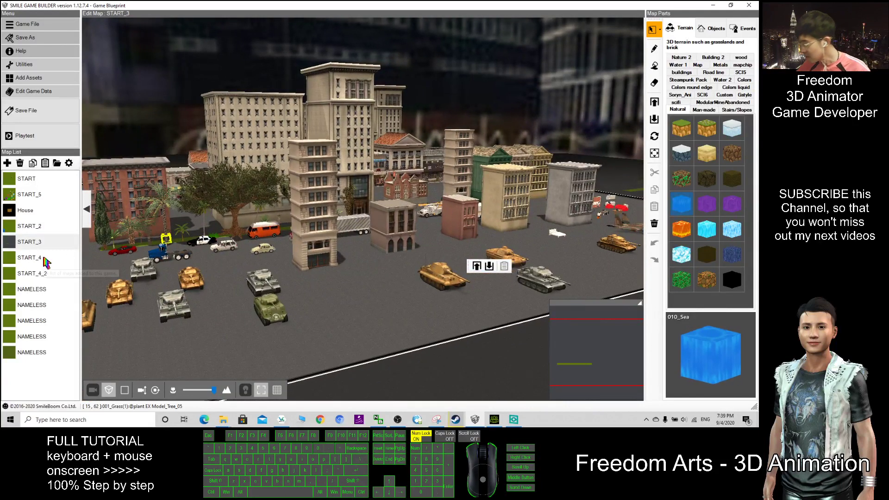
Open the last NAMELESS map and make a grass tile between the armored and long-necked dinosaurs the start point
click(32, 353)
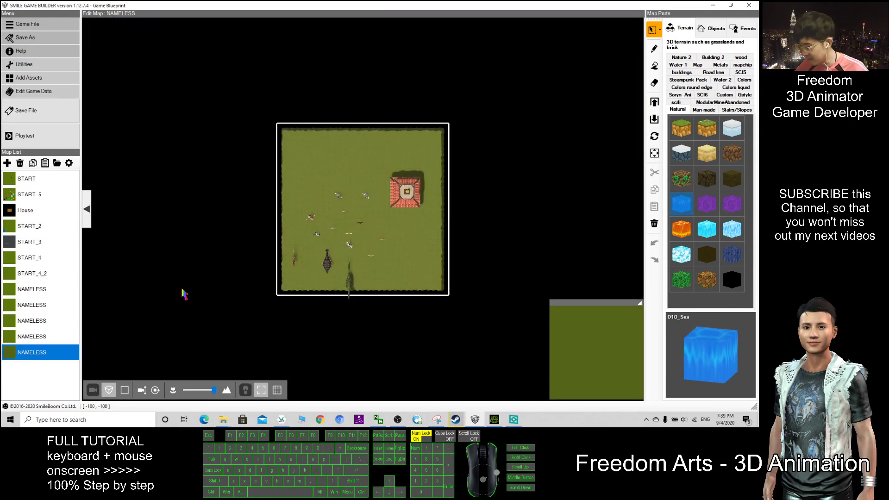
alt+right_drag(394, 289, 414, 200)
scroll(417, 206, up, 5)
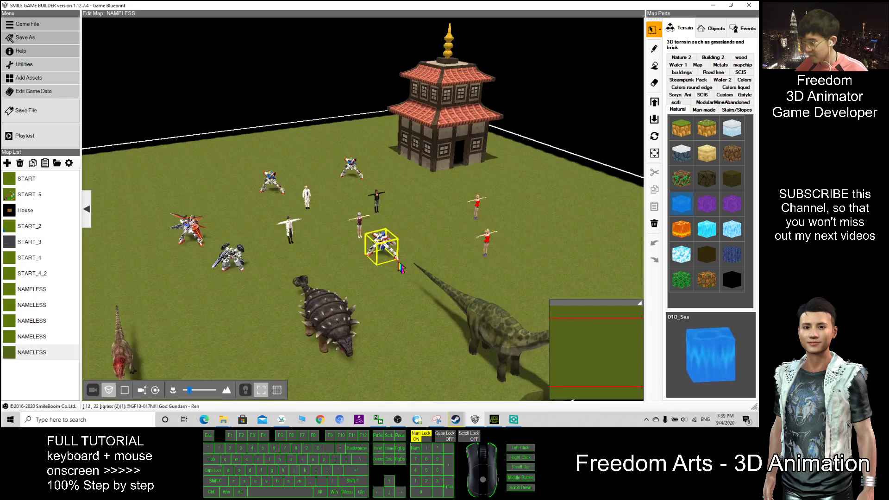
right_click(399, 304)
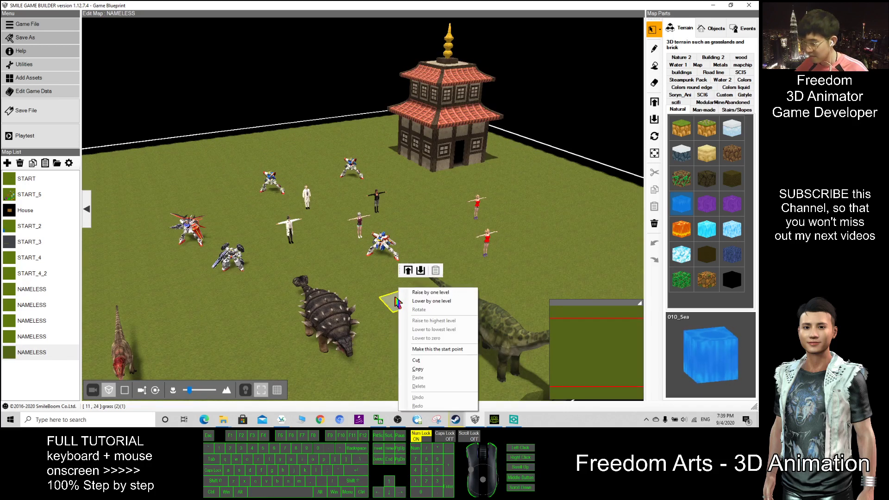
click(417, 360)
Start a new game playtest of the last NAMELESS map in a maximized window and switch to first-person view
click(26, 136)
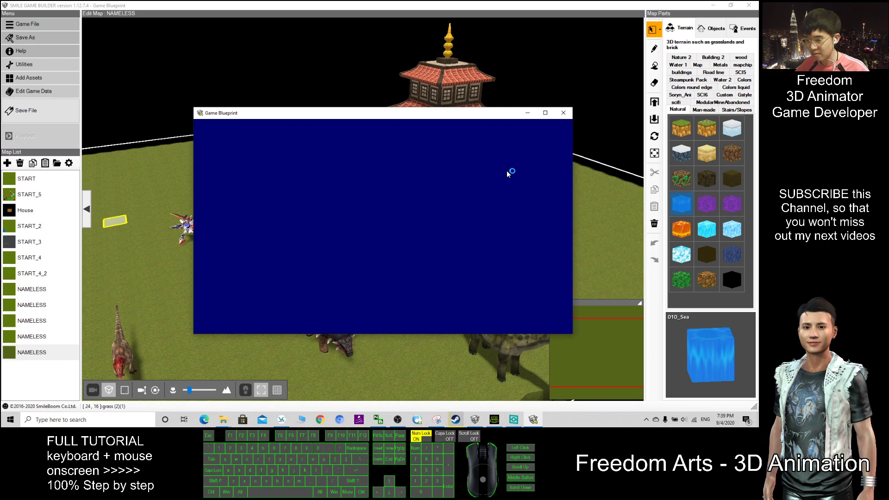
click(400, 278)
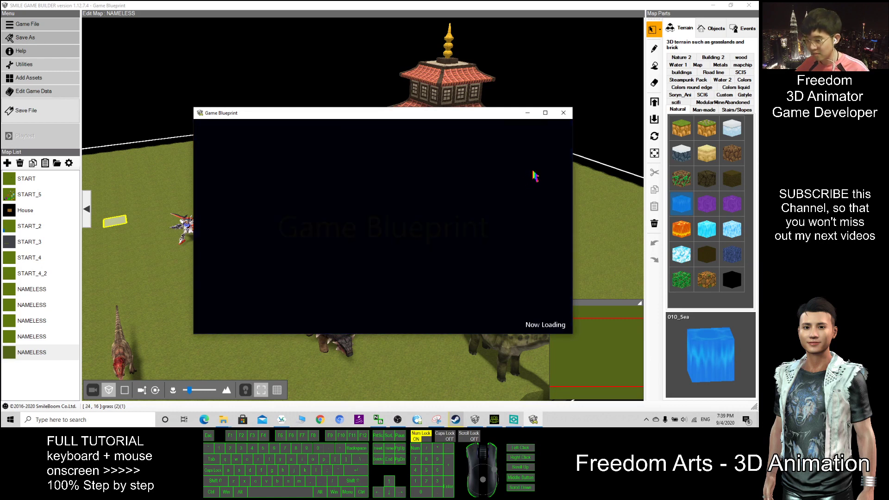
click(545, 113)
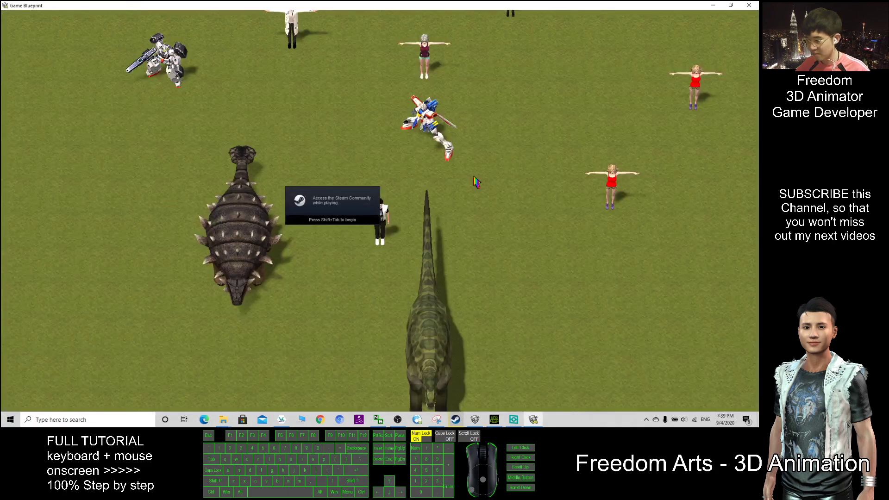
key(b)
key(w)
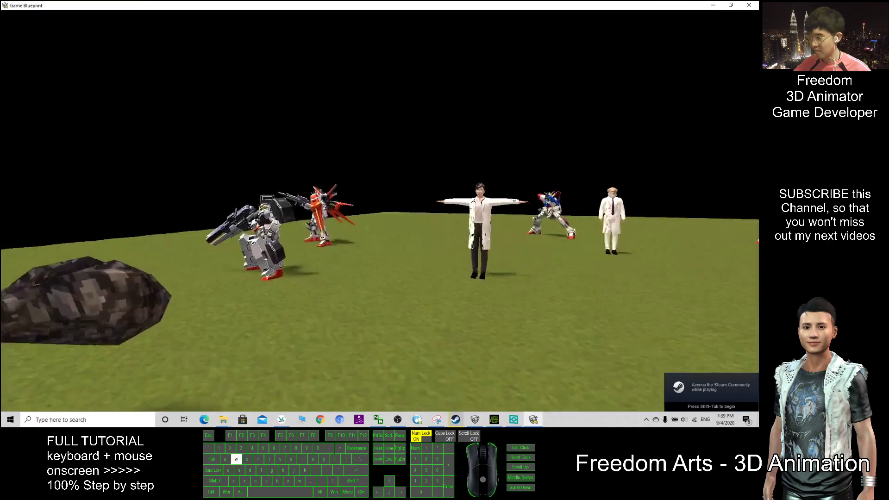
Walk up to the bearded man in the white coat, talk to him, and dismiss his dialogue
key(w)
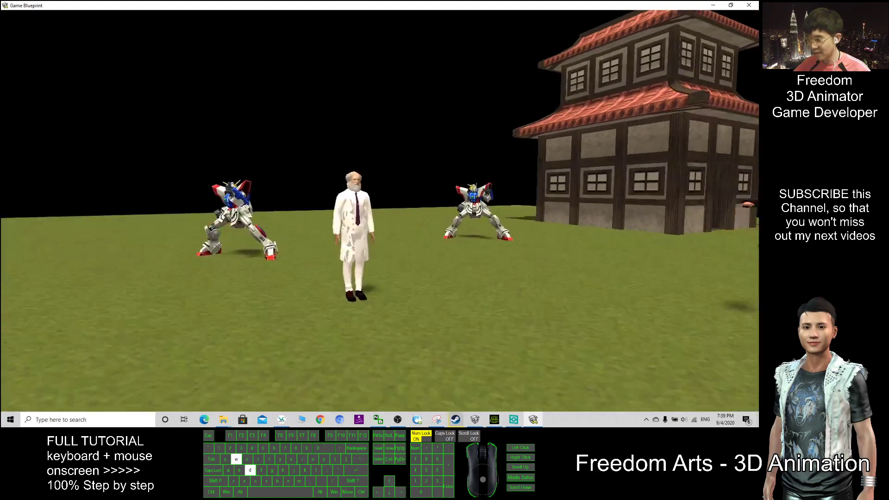
key(w)
key(d)
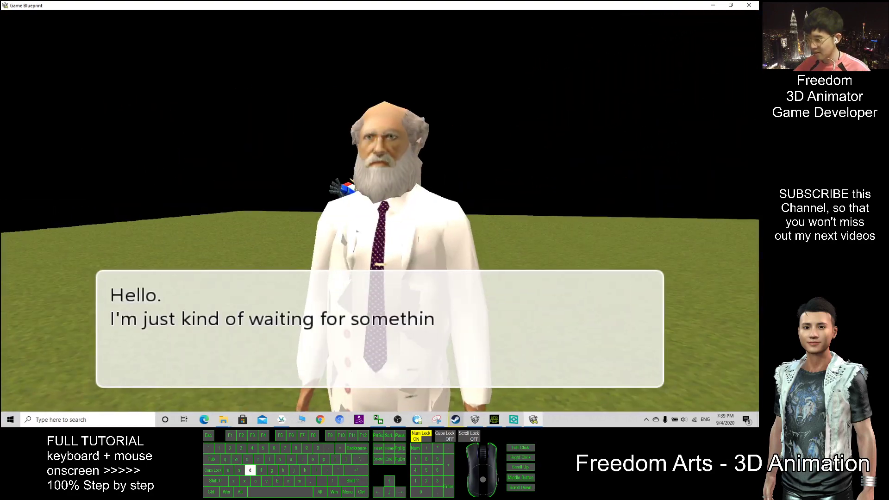
key(d)
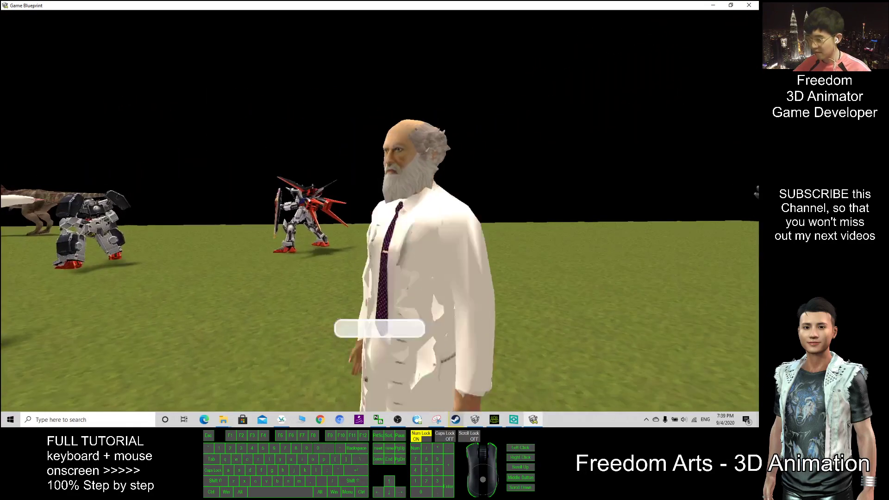
click(379, 210)
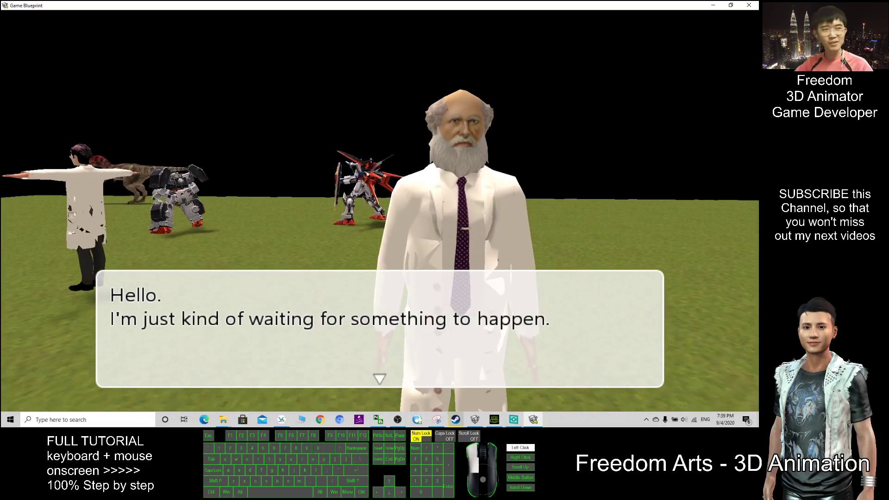
Walk around the robots near the bearded man and past the pagoda to the woman in the black jacket
key(w)
key(d)
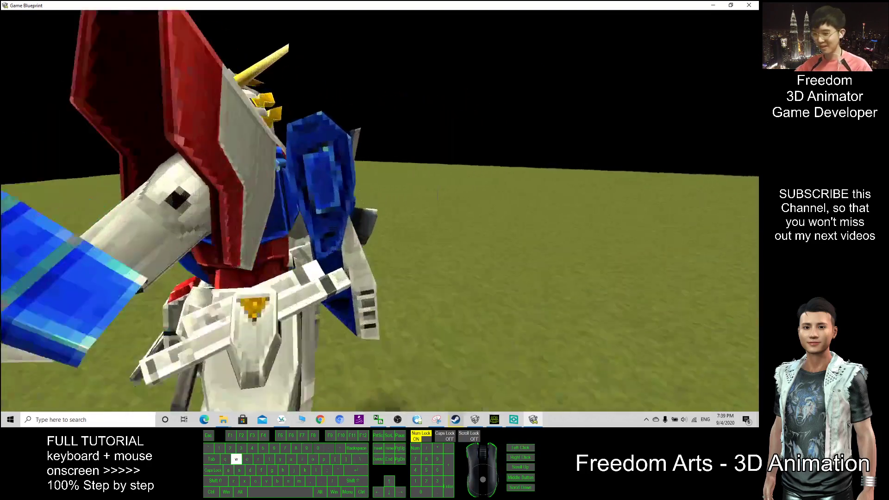
key(s)
key(w)
key(d)
key(w)
key(d)
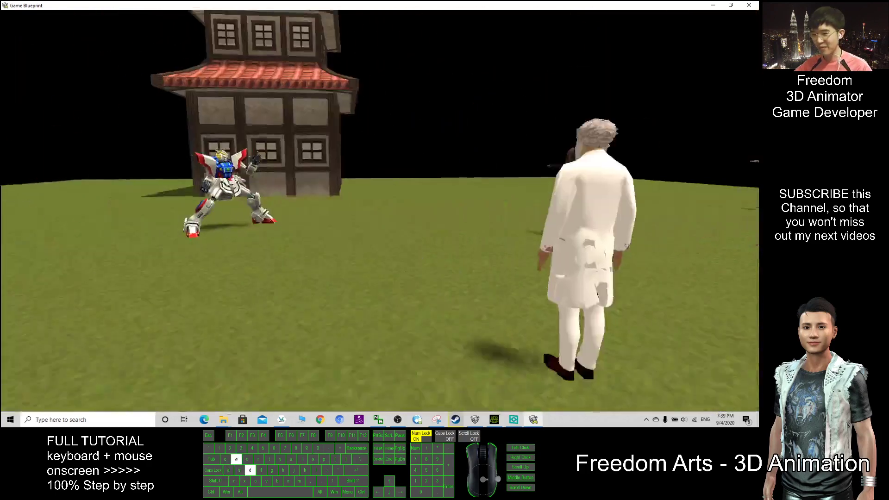
key(s)
key(a)
key(w)
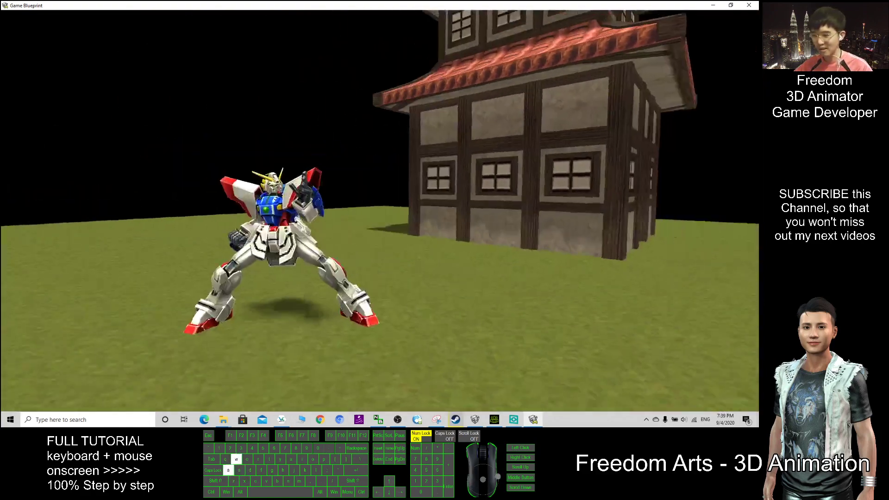
key(w)
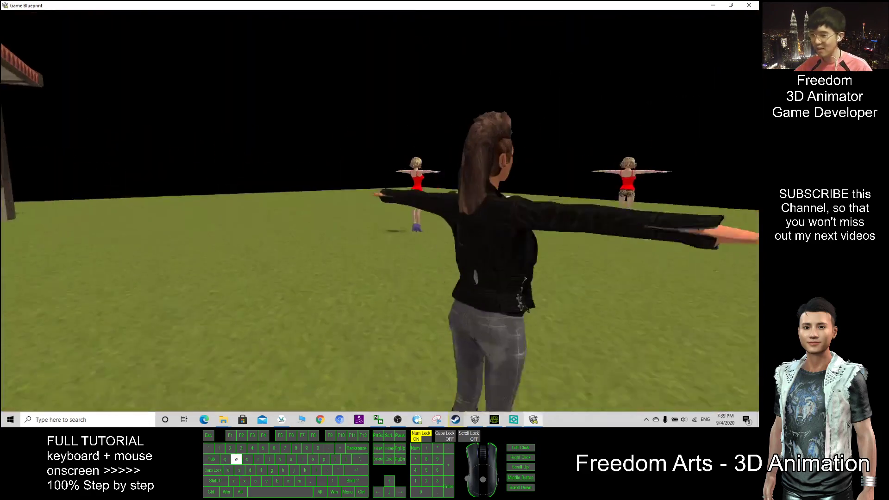
Approach the blonde woman in the red top and view her from several sides
key(d)
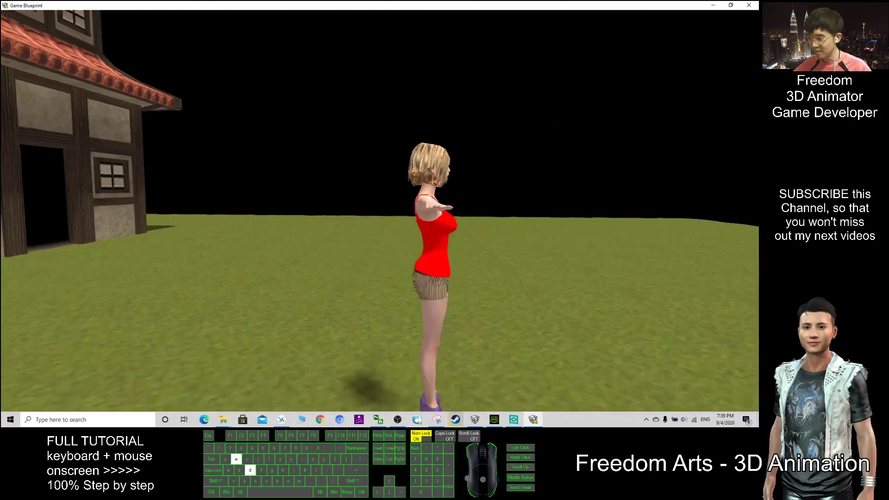
key(s)
key(d)
key(w)
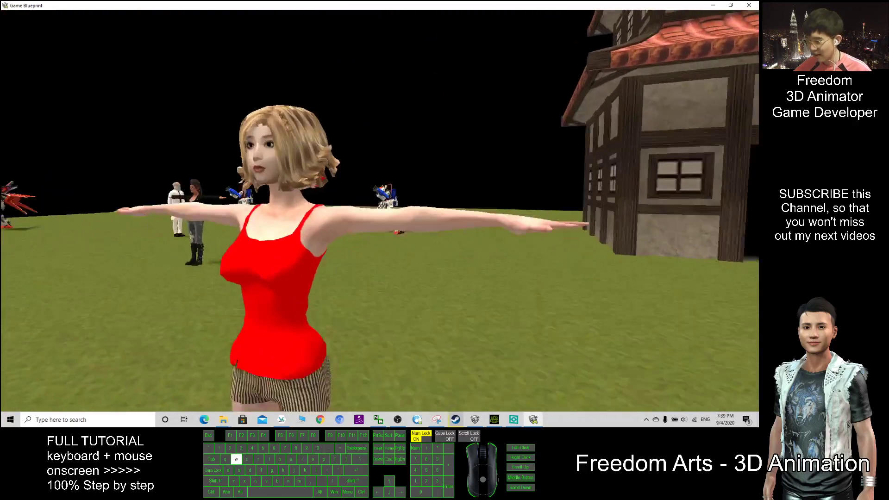
key(s)
key(a)
key(w)
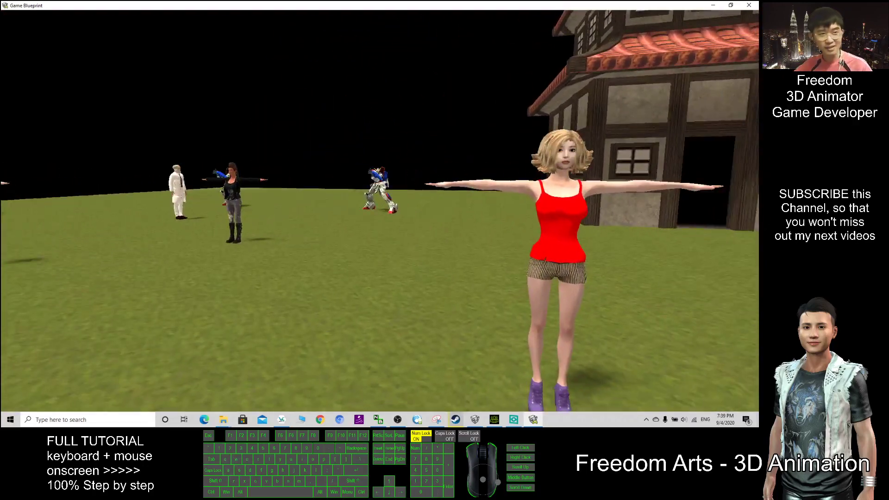
key(w)
key(a)
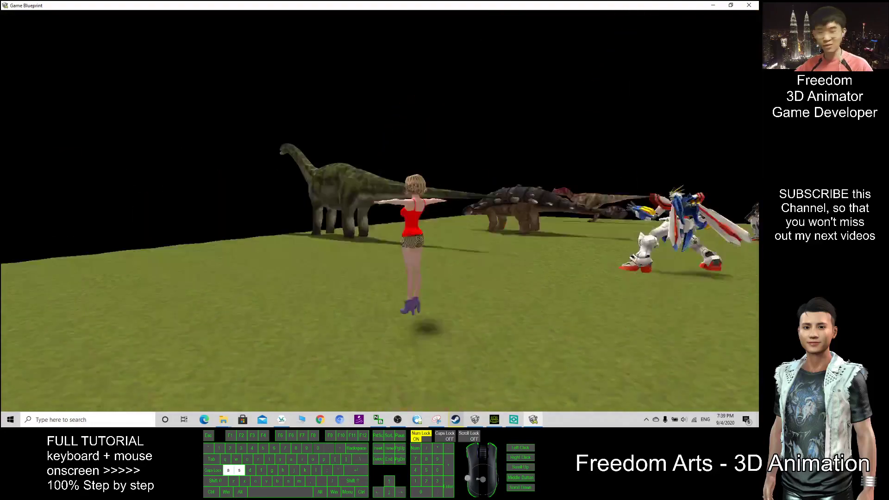
Walk past the long-necked dinosaur to the red-headed dinosaur, look around it, and end the playtest
key(w)
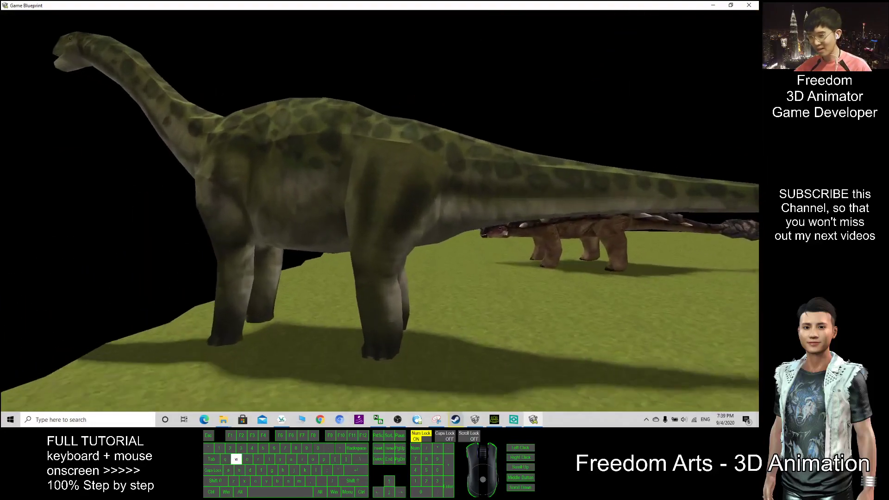
key(a)
key(a)
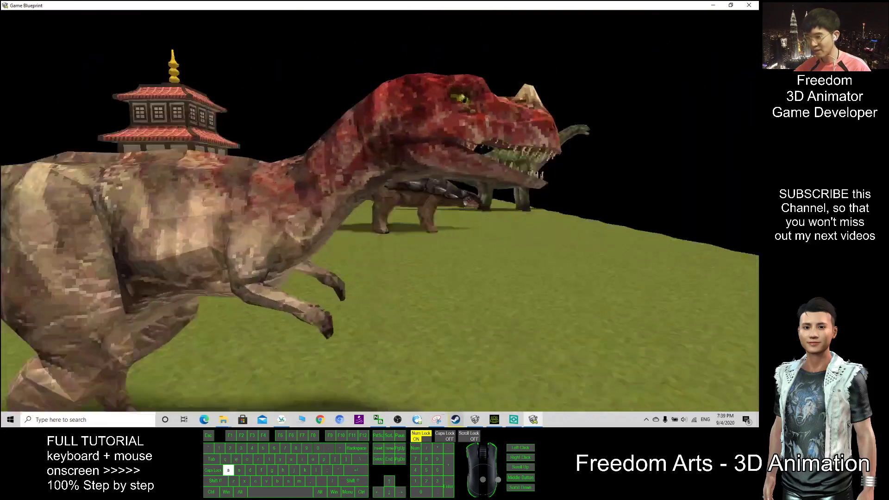
key(d)
key(w)
key(d)
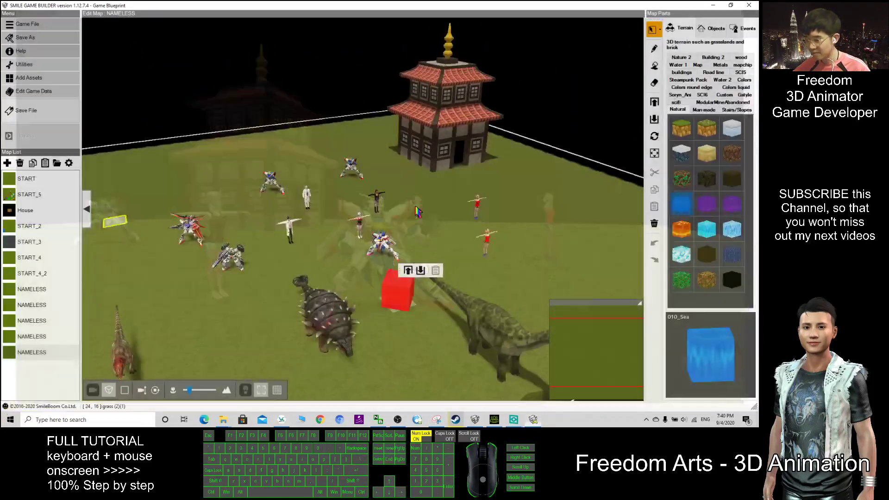
Browse the other NAMELESS maps, open the one with the blue-roofed oriental buildings, and survey it from an angled view
click(22, 338)
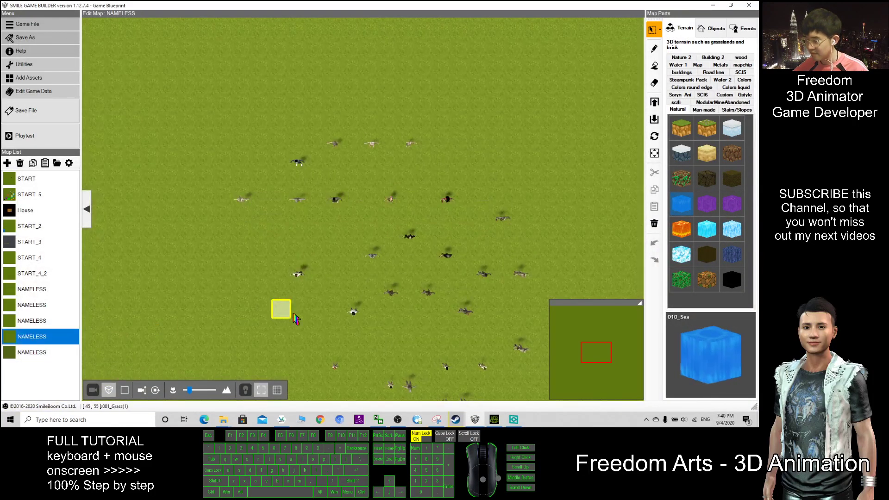
click(29, 321)
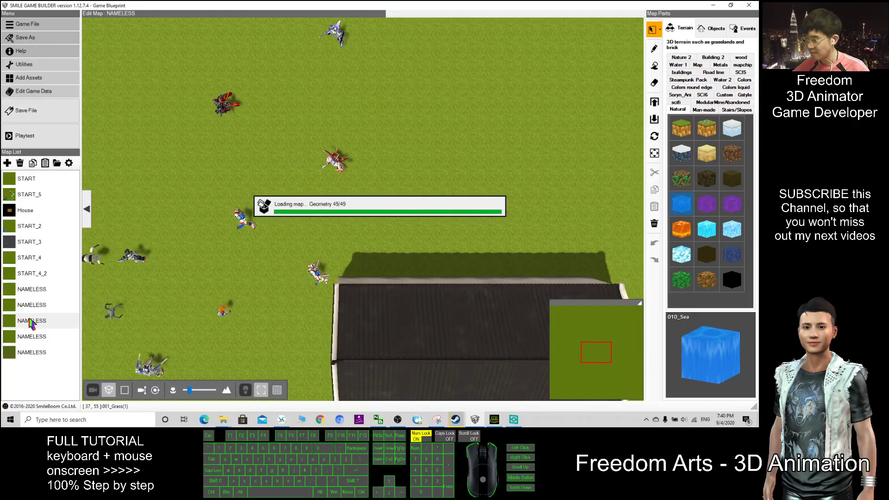
click(28, 306)
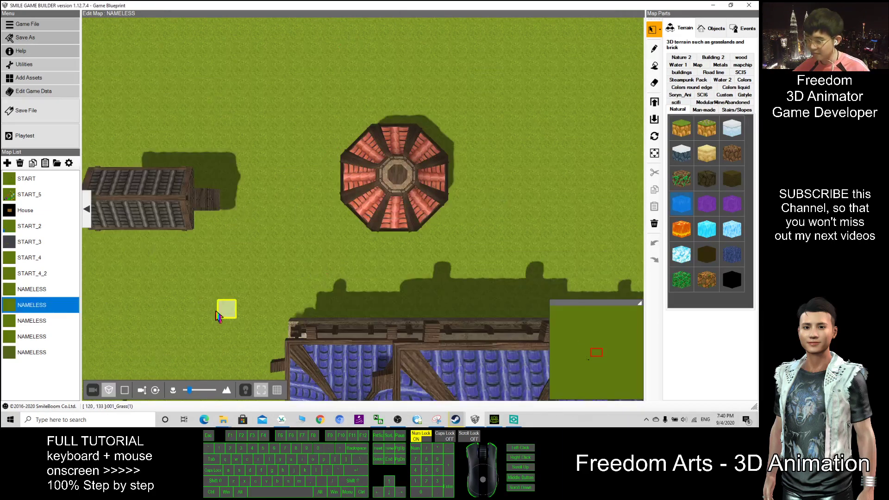
alt+right_drag(219, 332, 261, 296)
scroll(261, 296, down, 3)
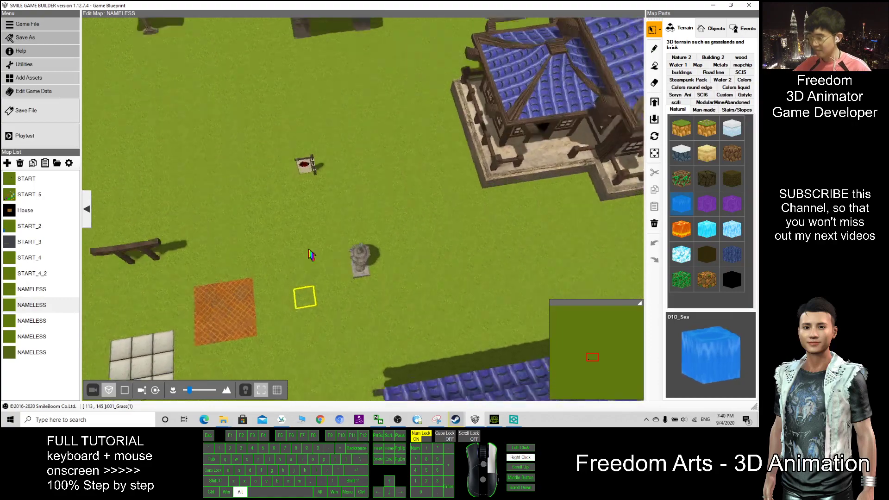
scroll(329, 221, down, 3)
alt+right_drag(330, 220, 416, 231)
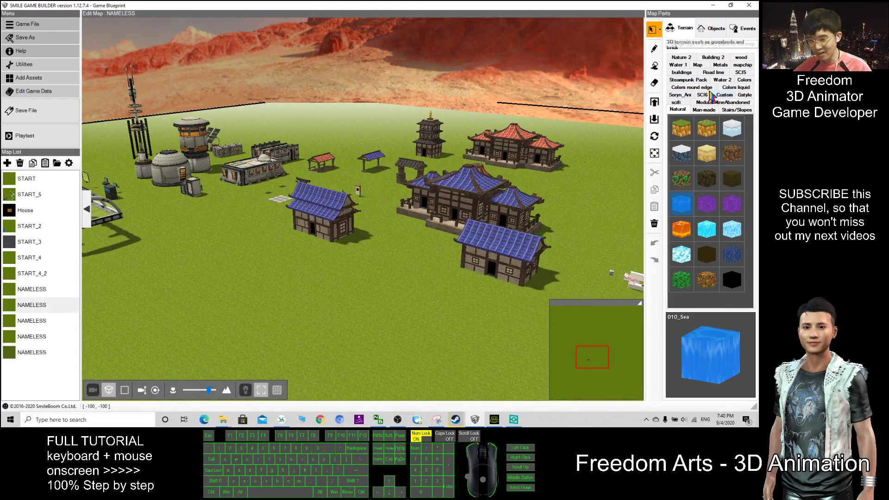
scroll(529, 249, up, 2)
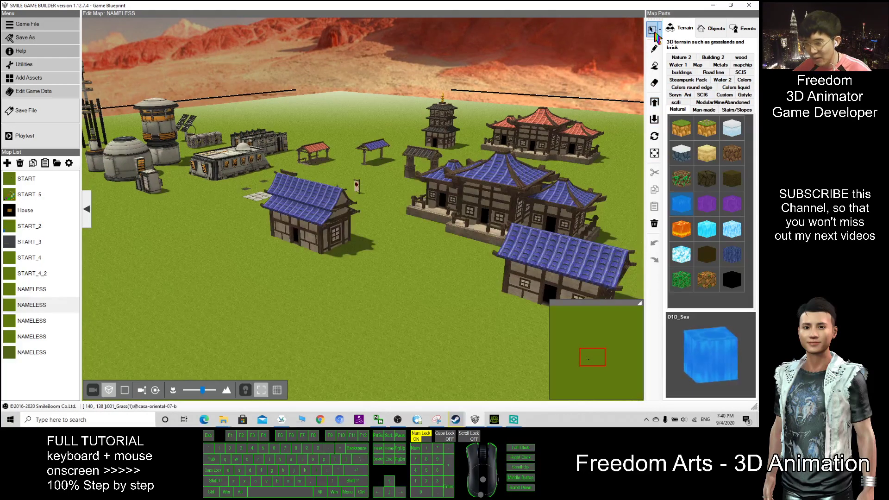
Raise a square patch of grass in front of the small blue-roofed house, then lower it one level to form a low platform
drag(300, 276, 304, 341)
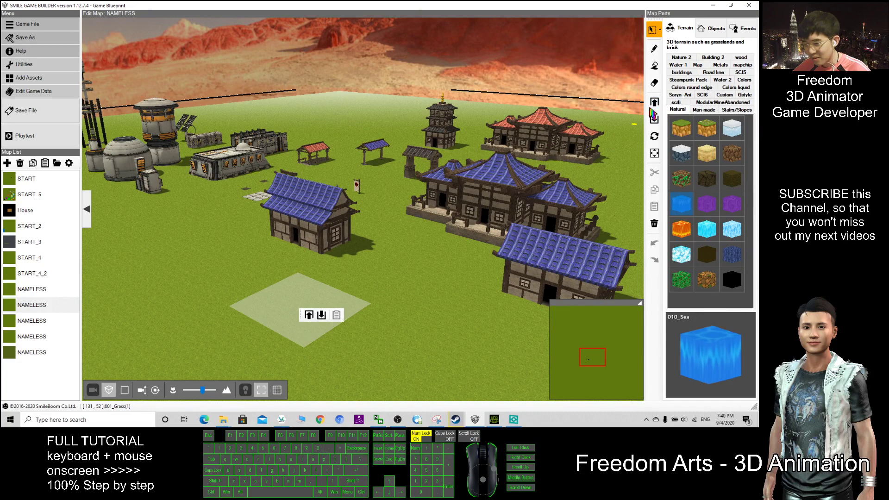
click(655, 102)
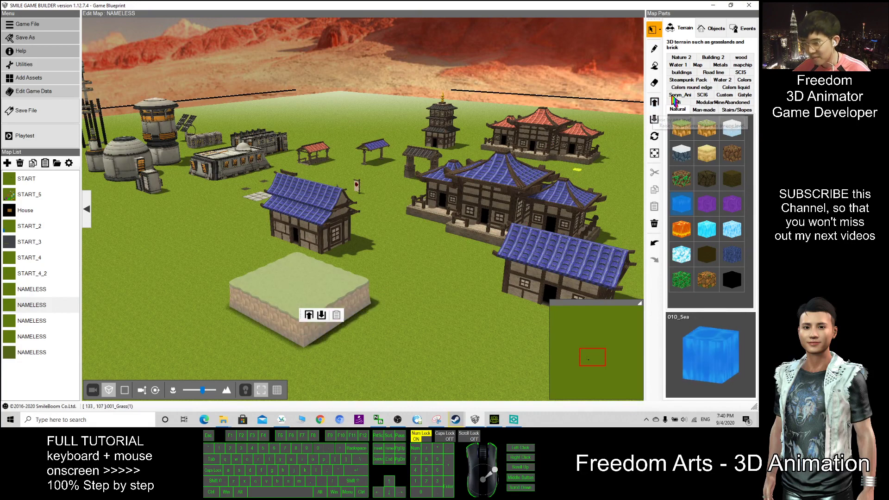
click(654, 119)
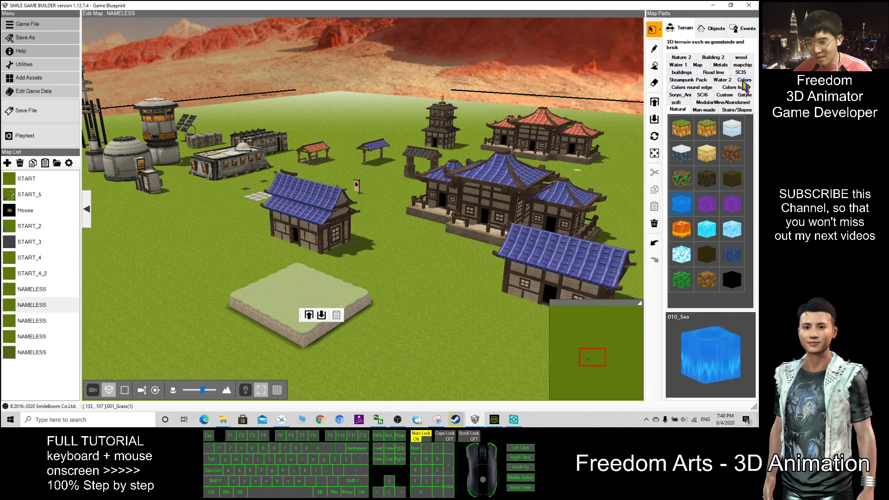
Place a Grassy slope and a Grassy_Stairs piece from the Stairs/Slopes terrain along the front edge of the raised grass platform
click(736, 111)
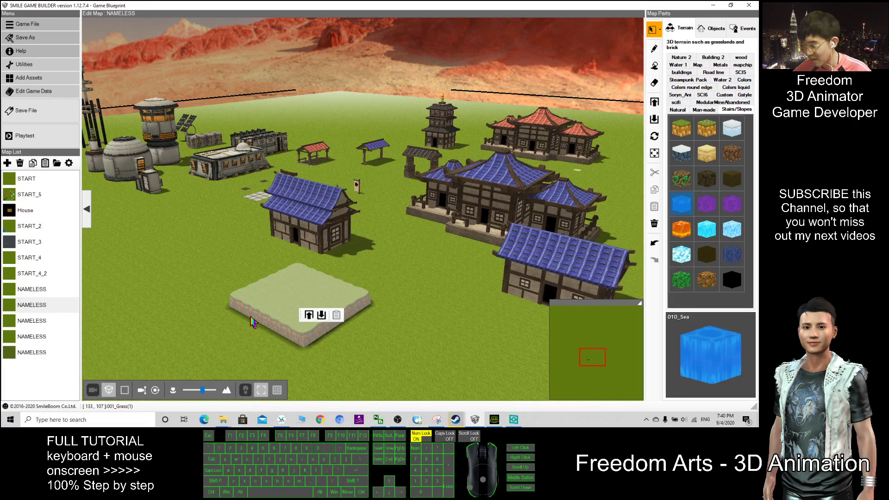
click(733, 110)
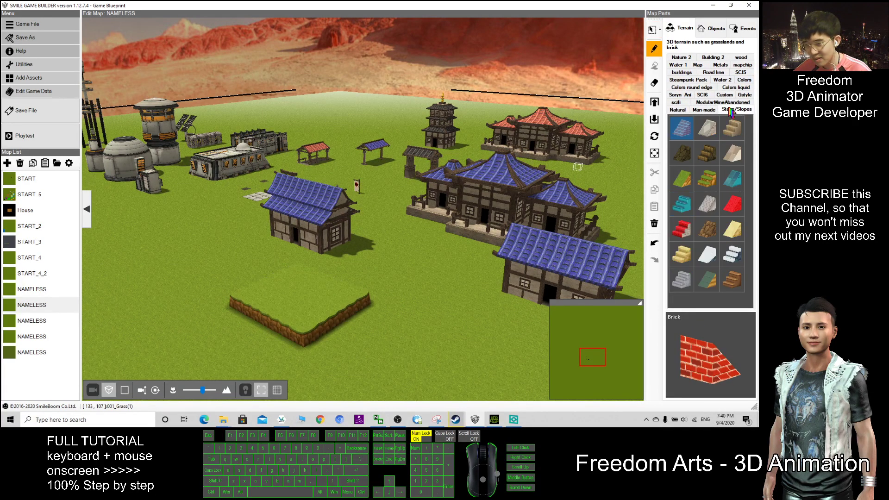
click(688, 186)
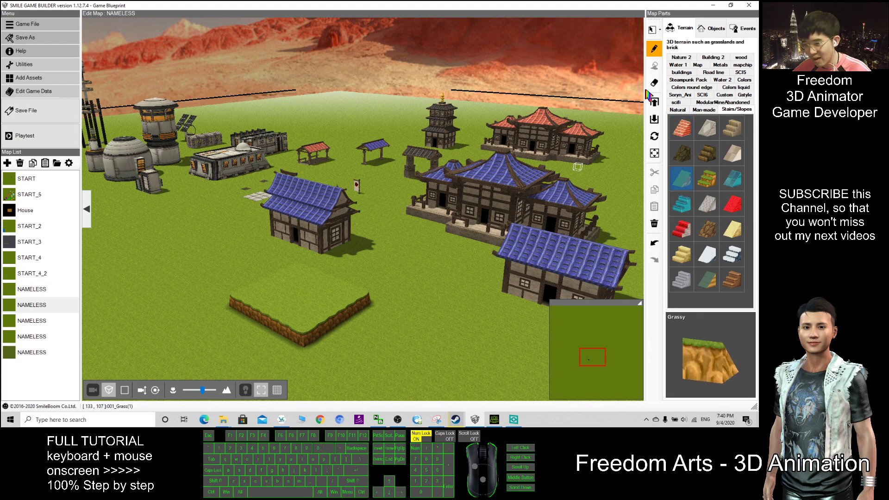
click(253, 318)
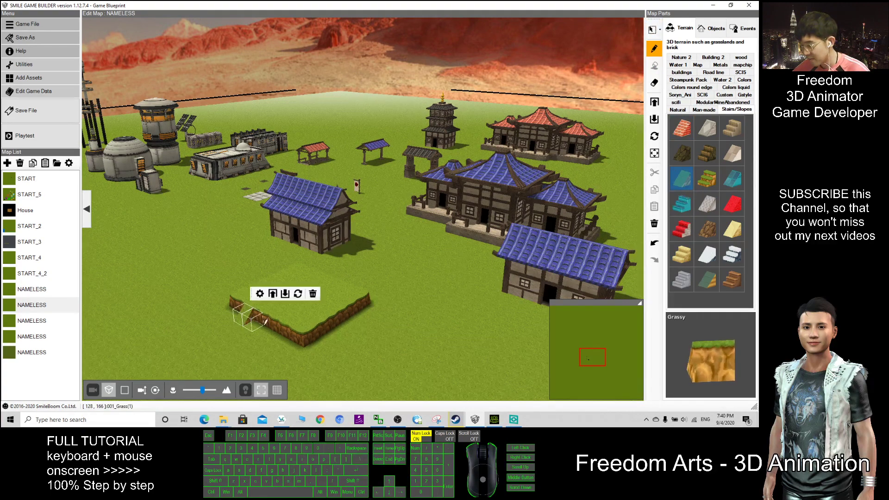
click(700, 190)
click(271, 329)
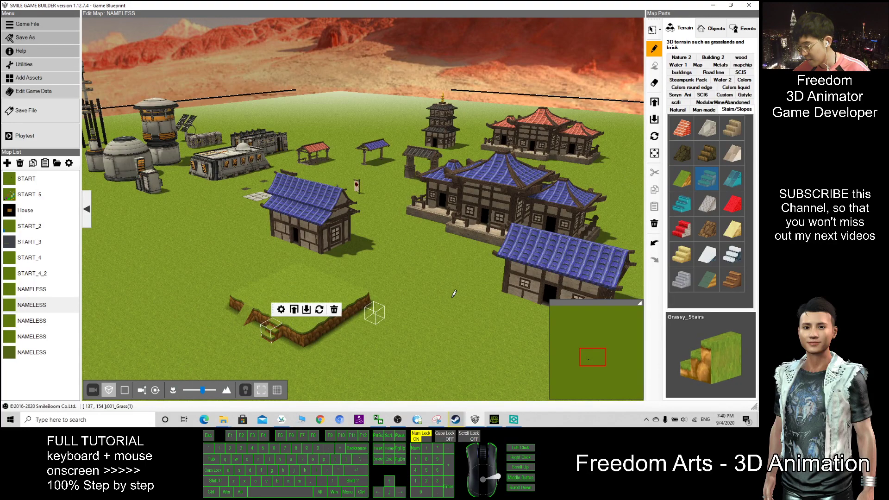
scroll(322, 333, up, 2)
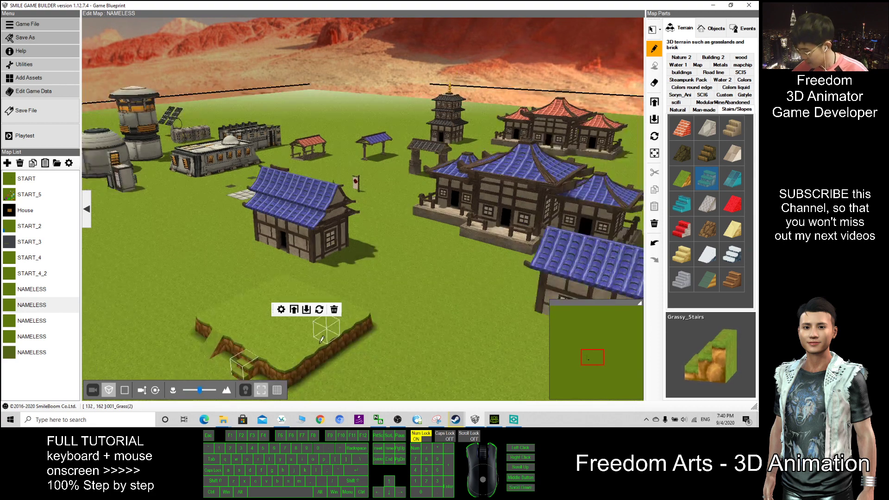
alt+right_drag(322, 339, 388, 324)
scroll(332, 335, up, 2)
scroll(384, 298, down, 3)
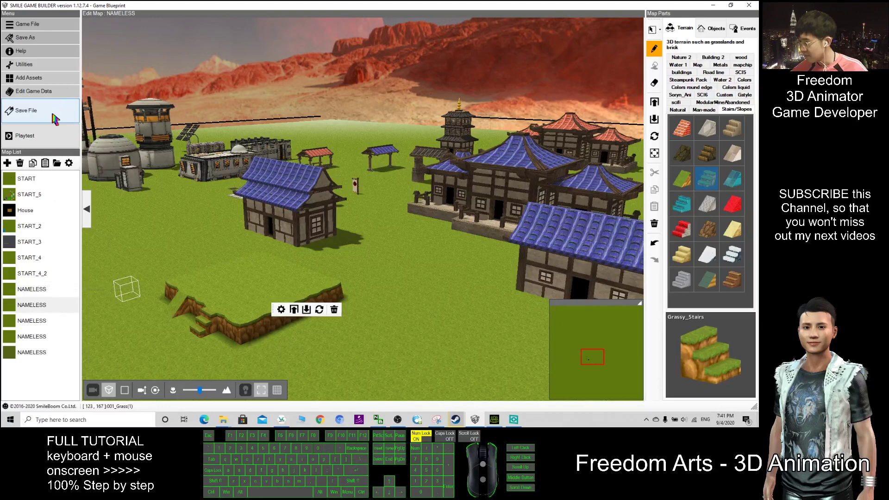
Try to open the Map Settings of the current NAMELESS map and dismiss the exception dialog
right_click(37, 306)
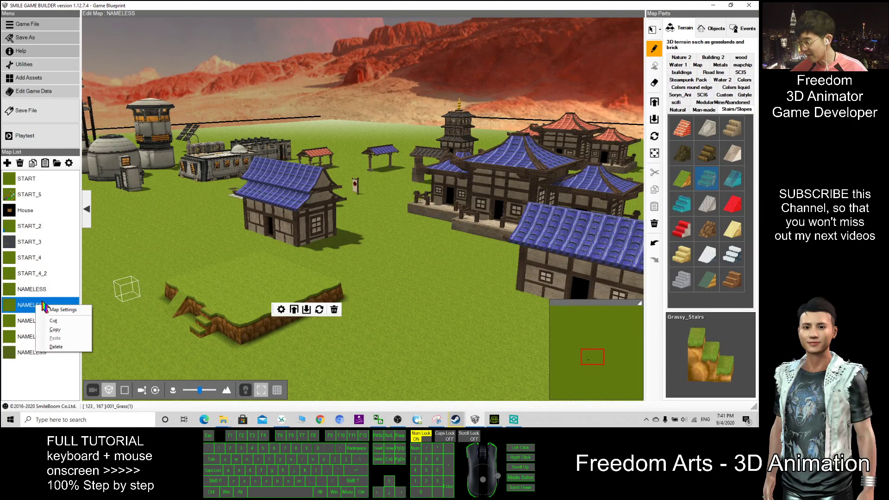
click(51, 310)
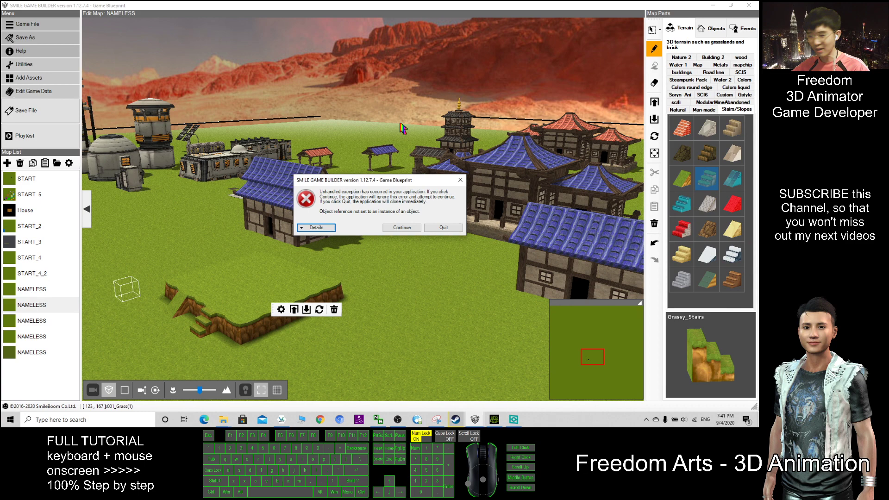
click(460, 180)
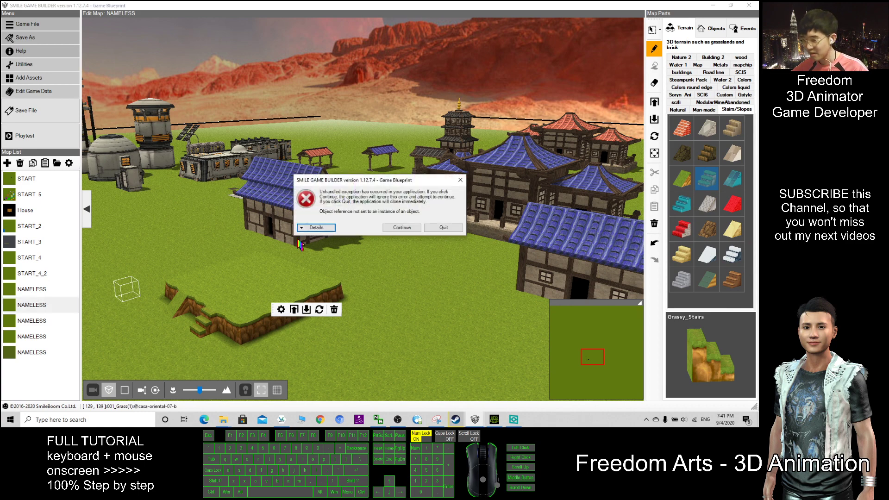
click(401, 228)
click(401, 229)
click(401, 229)
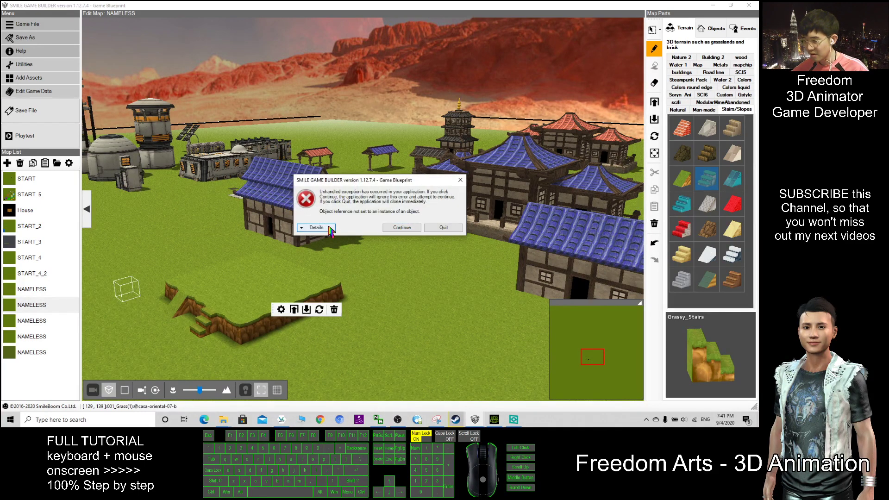
click(460, 181)
click(460, 180)
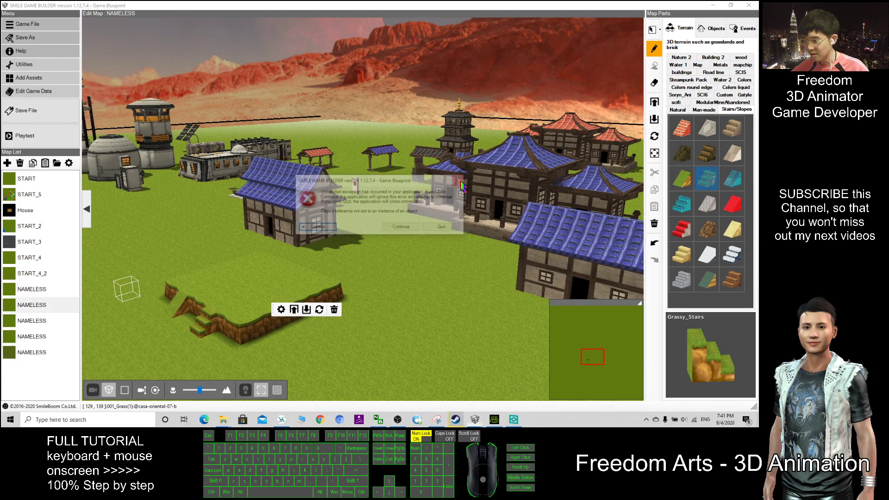
Expand and read the exception details, and quit the editor, cancelling the overwrite of the unsaved data
click(330, 230)
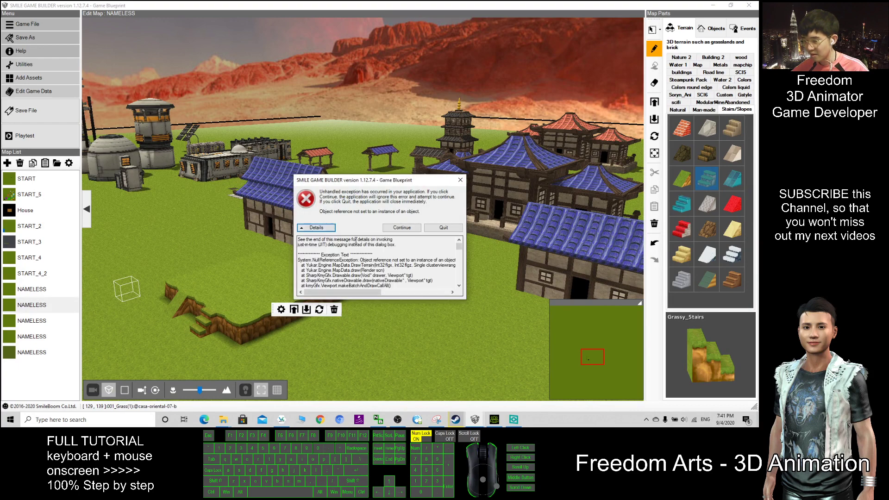
scroll(378, 246, down, 10)
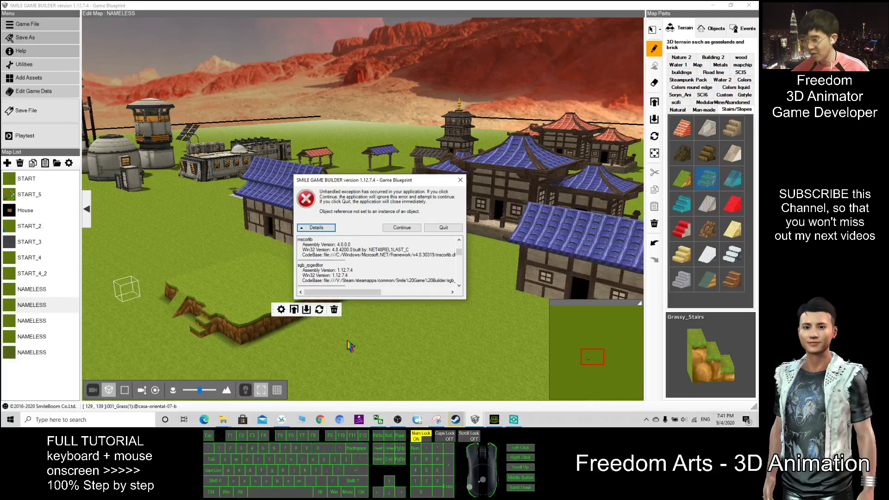
click(460, 182)
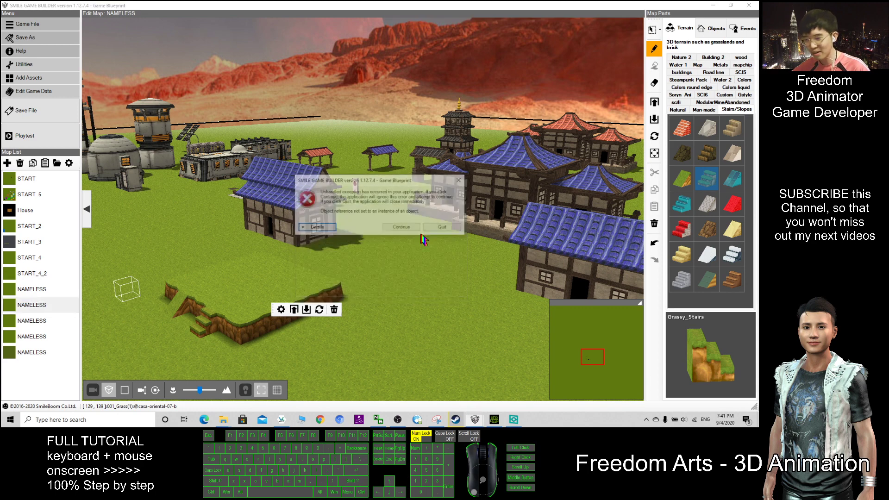
click(441, 228)
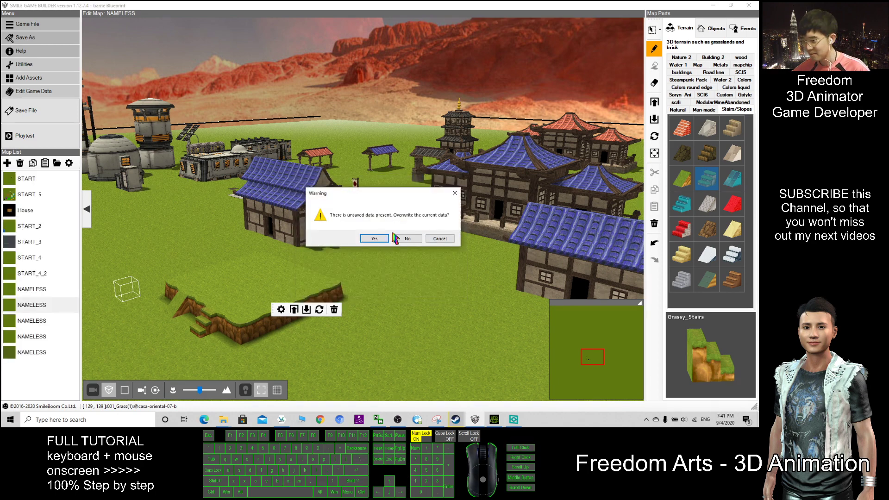
click(440, 239)
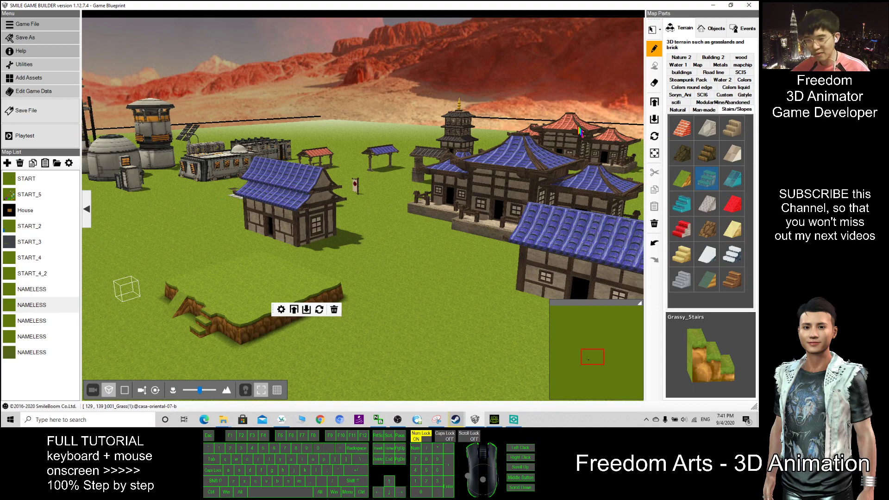
scroll(373, 238, down, 1)
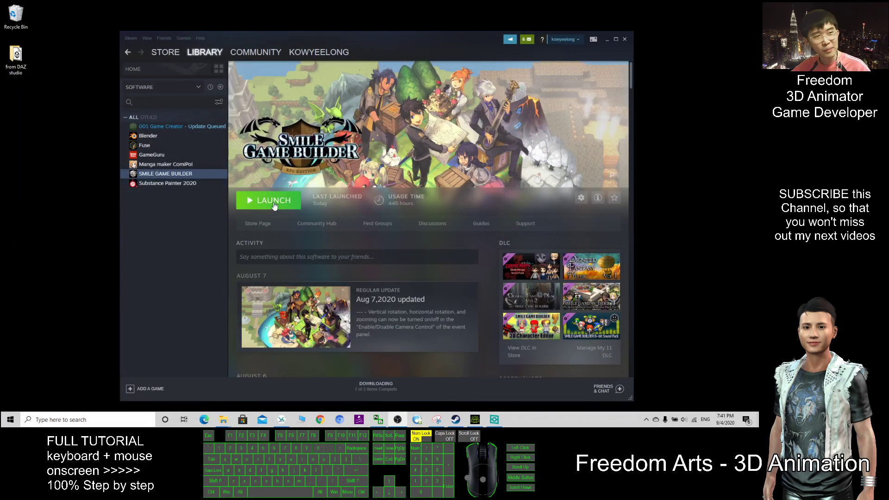
Relaunch SMILE GAME BUILDER from the Steam library and reopen the recent Game Blueprint project in a maximized window
click(273, 204)
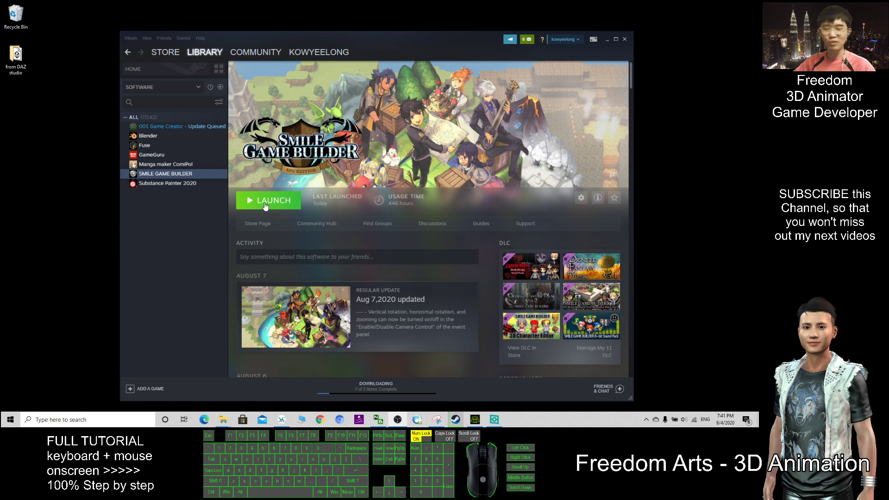
click(263, 207)
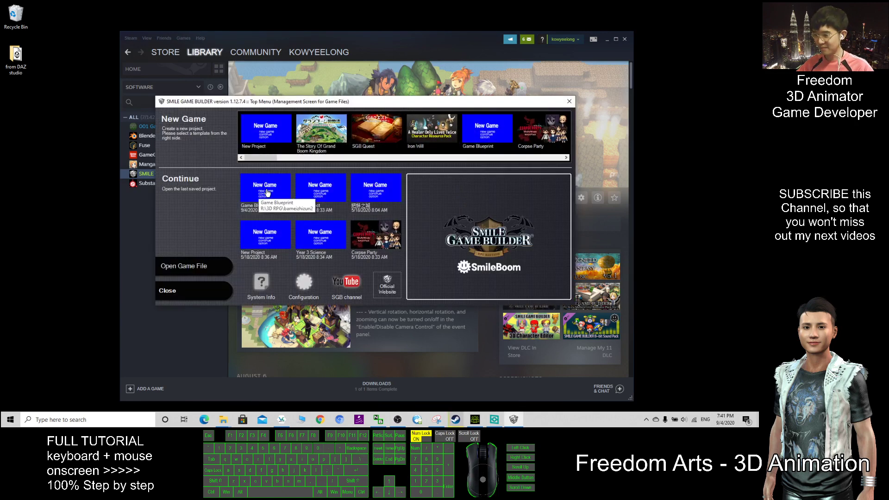
click(262, 190)
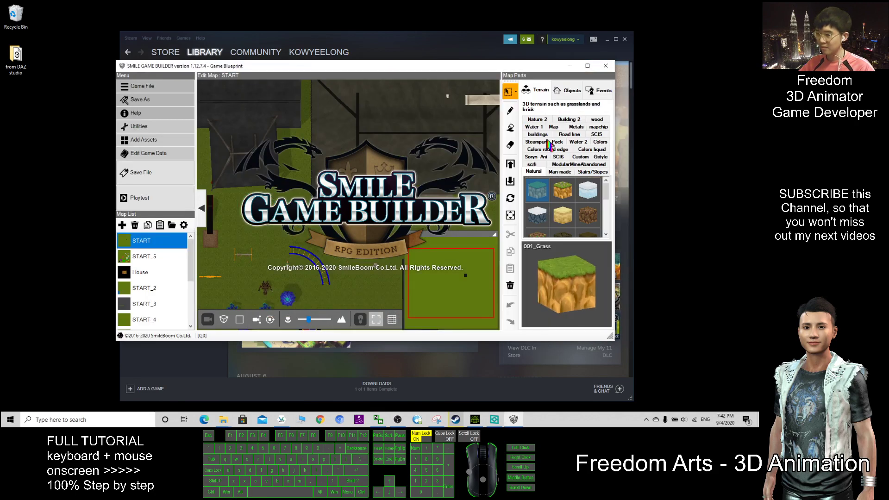
click(588, 66)
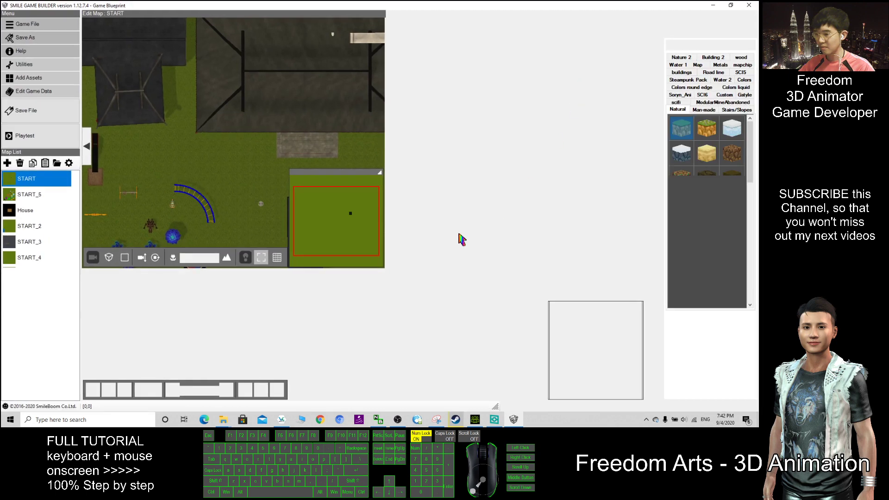
Show the START map in the 3D view and make the grass tile between the merry-go-round and the small grey house the start point
scroll(466, 244, down, 5)
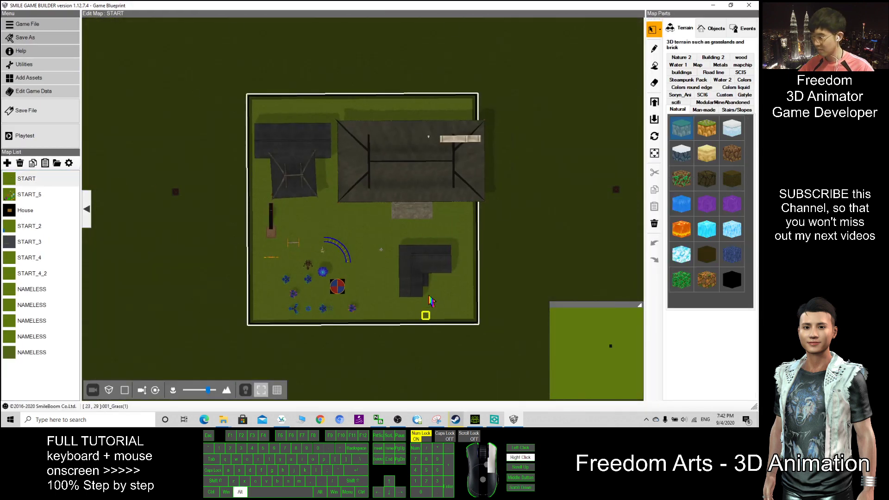
alt+right_drag(423, 309, 408, 246)
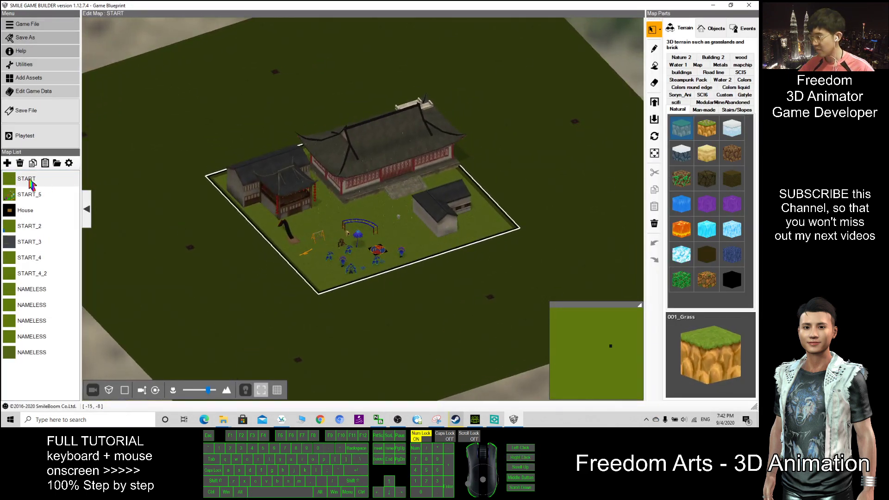
click(109, 389)
scroll(412, 223, up, 5)
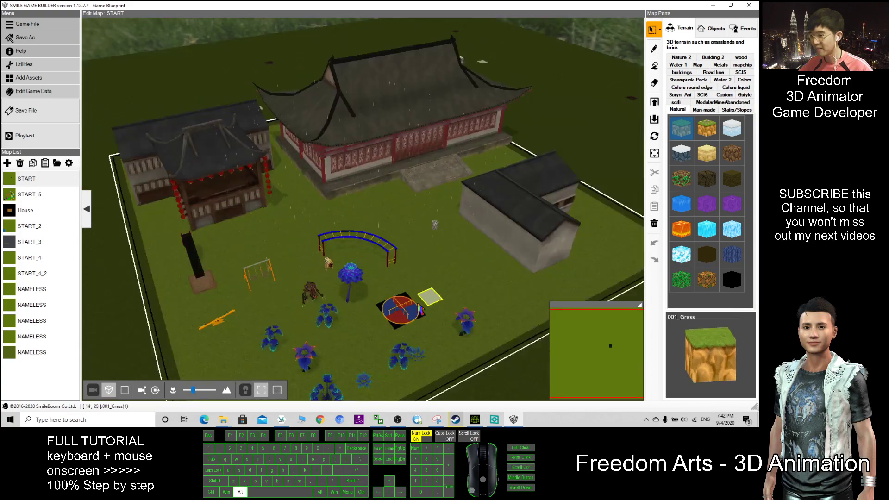
alt+right_drag(421, 309, 375, 148)
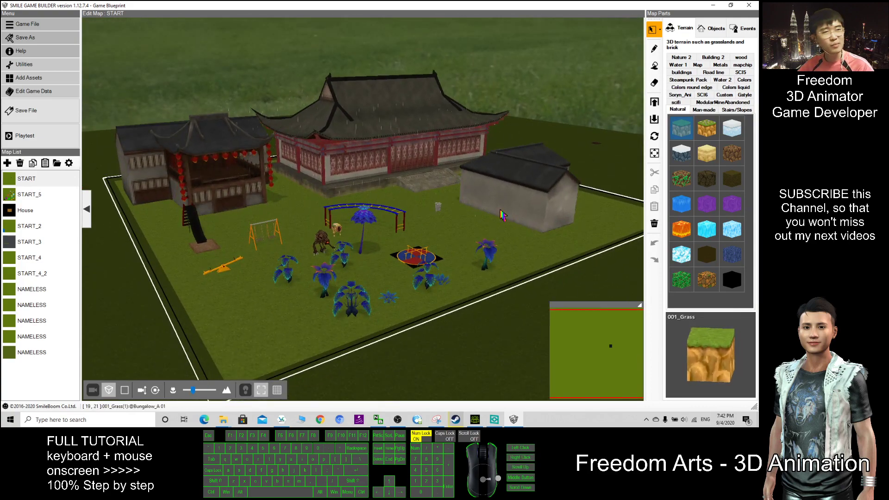
scroll(412, 201, up, 4)
scroll(463, 287, down, 6)
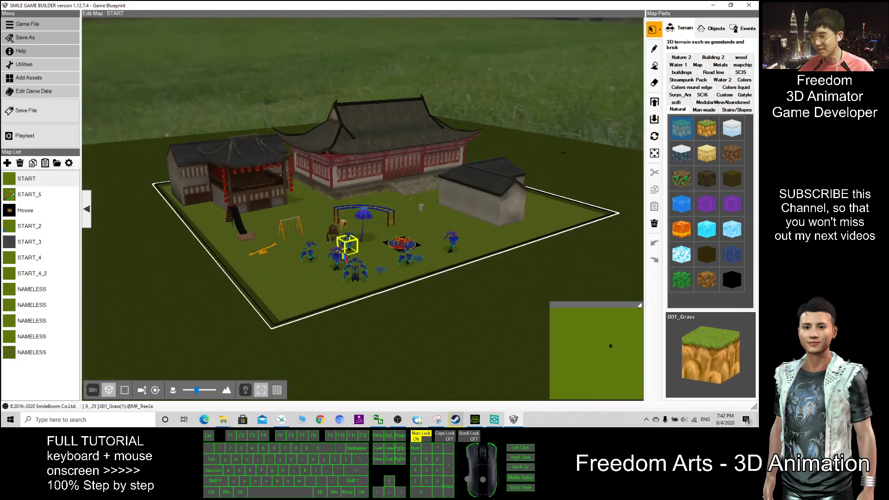
alt+right_drag(419, 271, 391, 269)
click(391, 268)
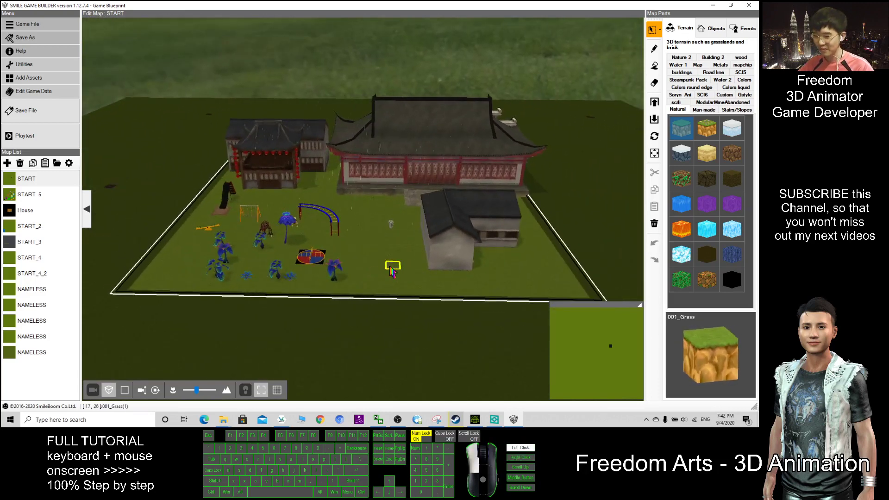
right_click(380, 260)
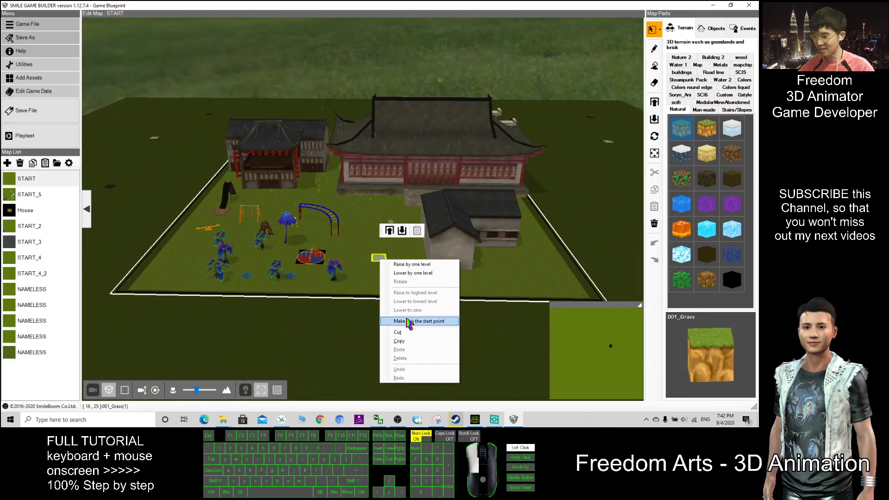
click(408, 321)
Start a playtest with a new game on the START map and switch from first person to the overhead camera
click(22, 139)
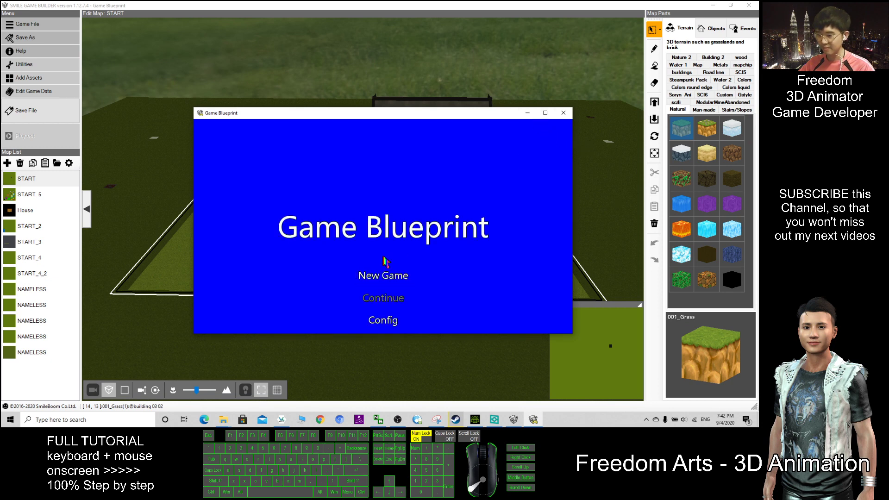
click(384, 276)
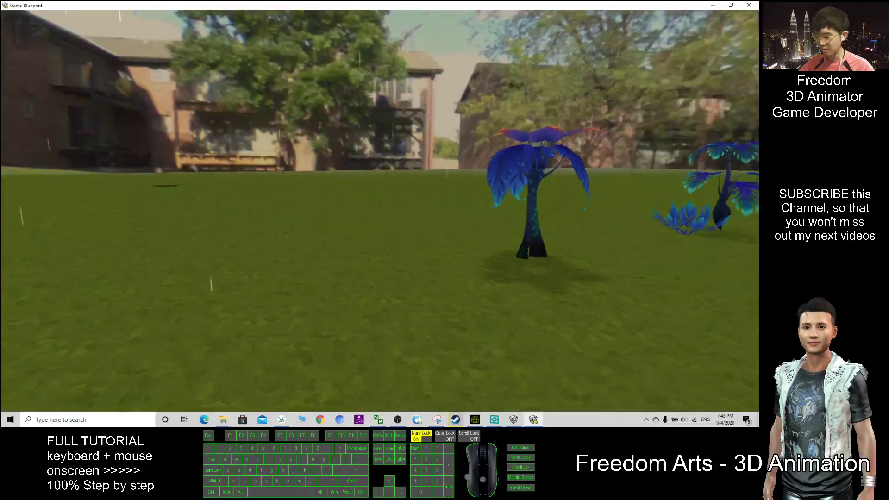
key(b)
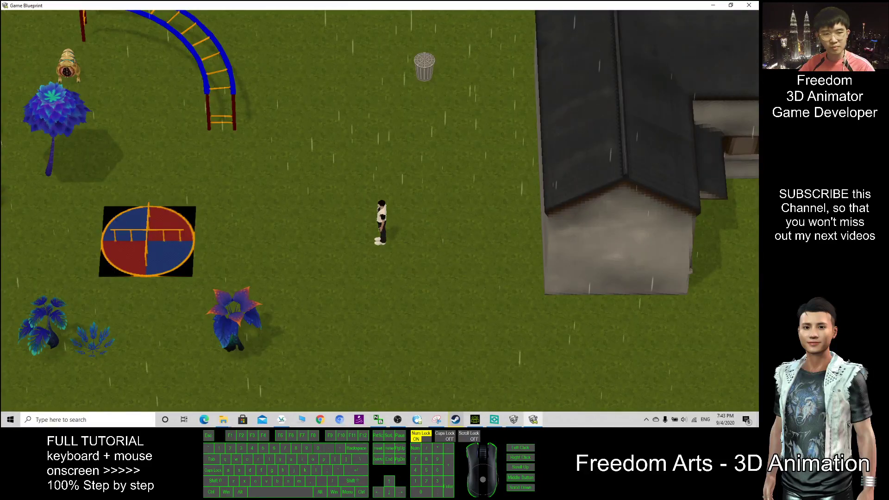
click(397, 420)
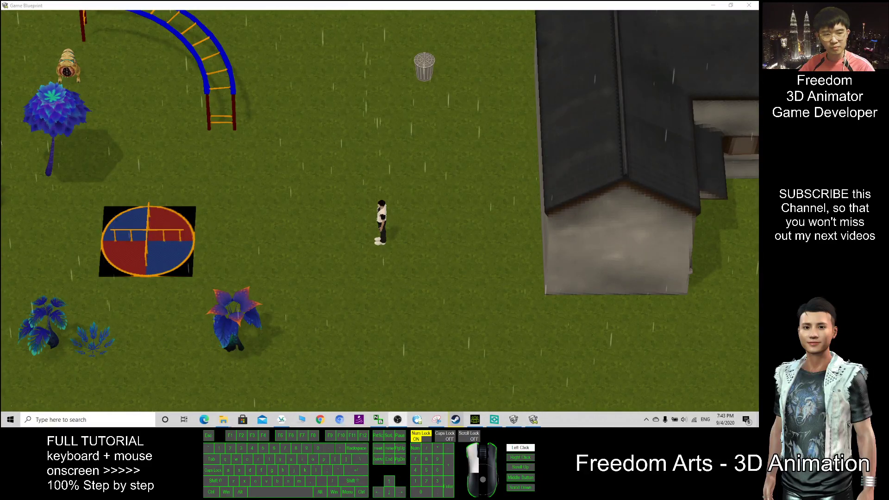
click(434, 264)
Walk in first person past the merry-go-round and blue plants to the slide and seesaw, and look at the character from overhead
key(w)
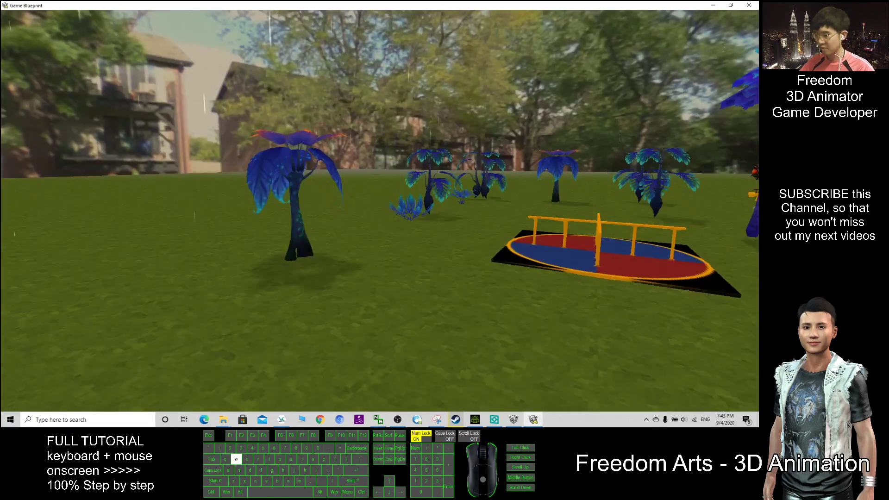
key(a)
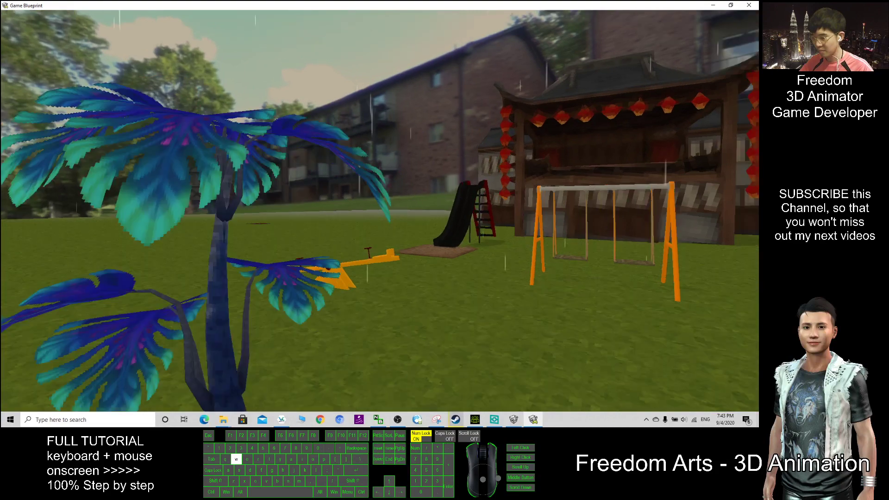
key(a)
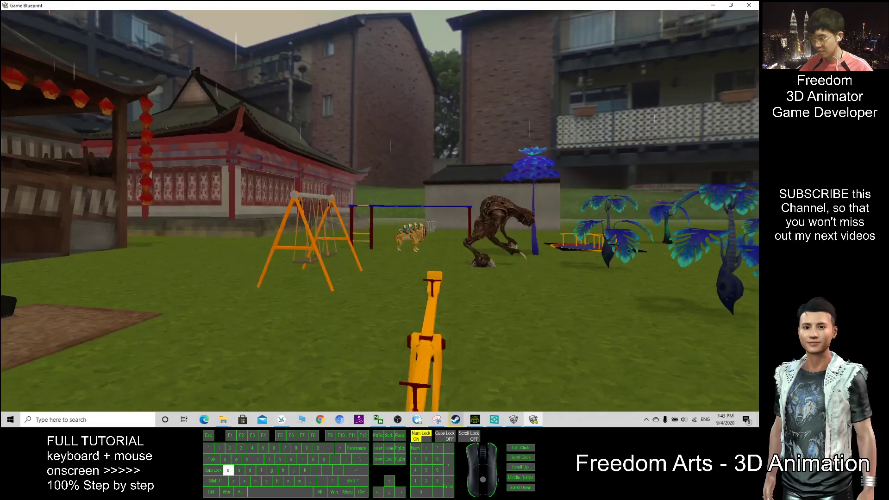
key(b)
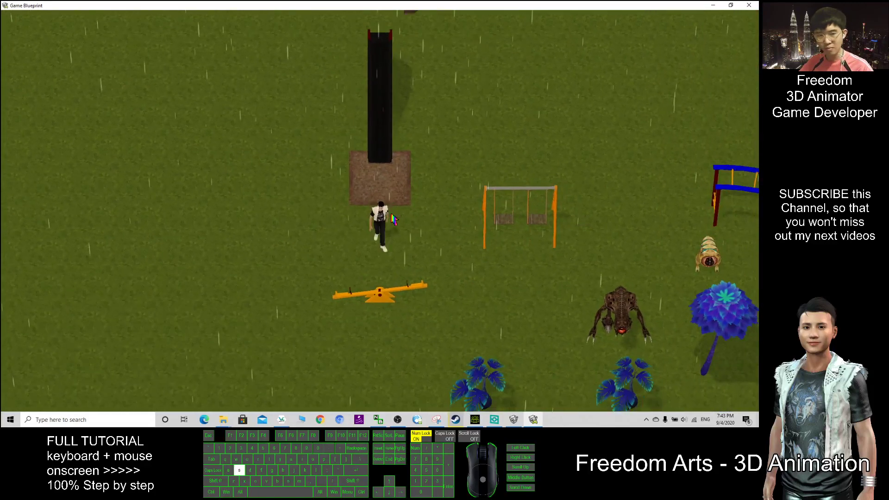
Walk past the blue monkey bars towards the trash can and grey house, view the spot from overhead, and end the playtest
key(s)
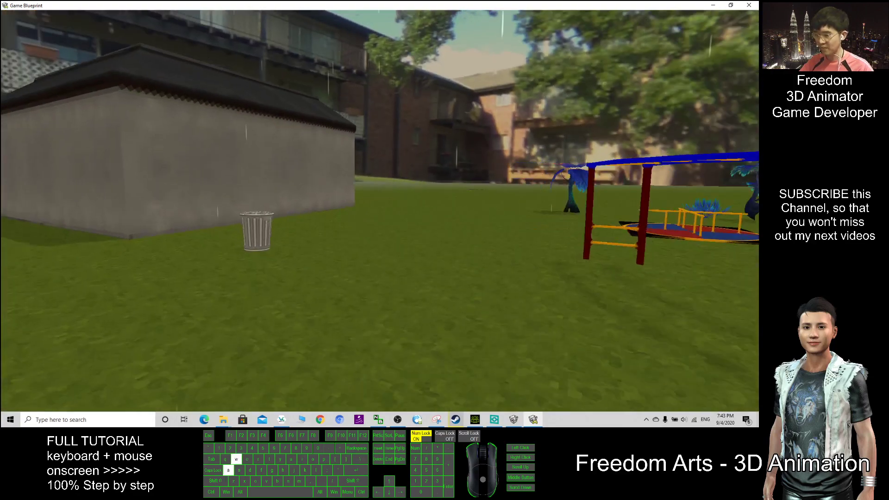
key(w)
key(a)
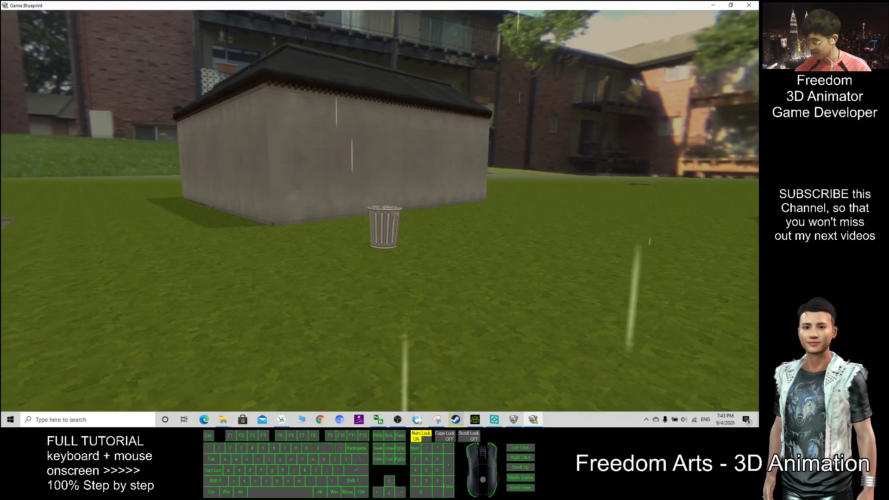
key(b)
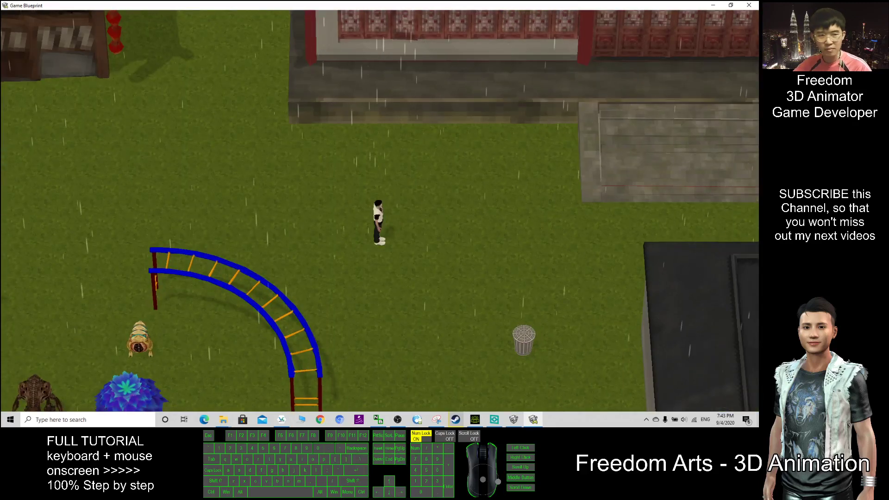
click(397, 420)
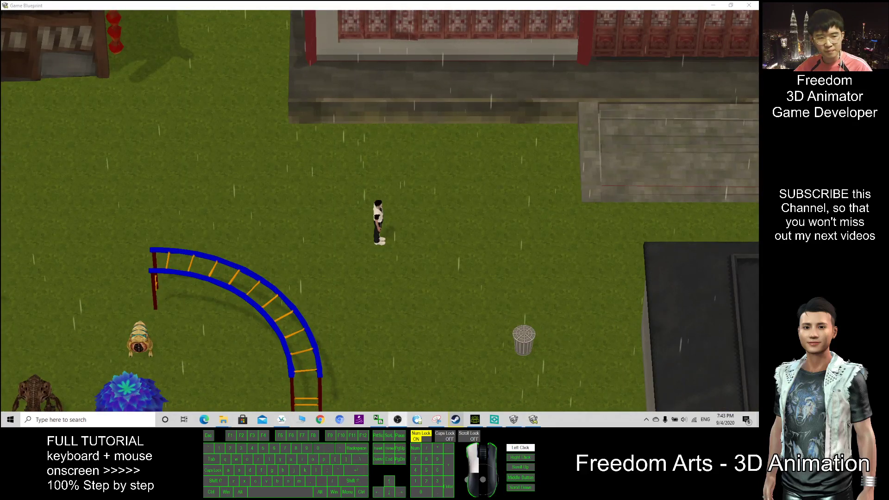
click(548, 7)
key(Escape)
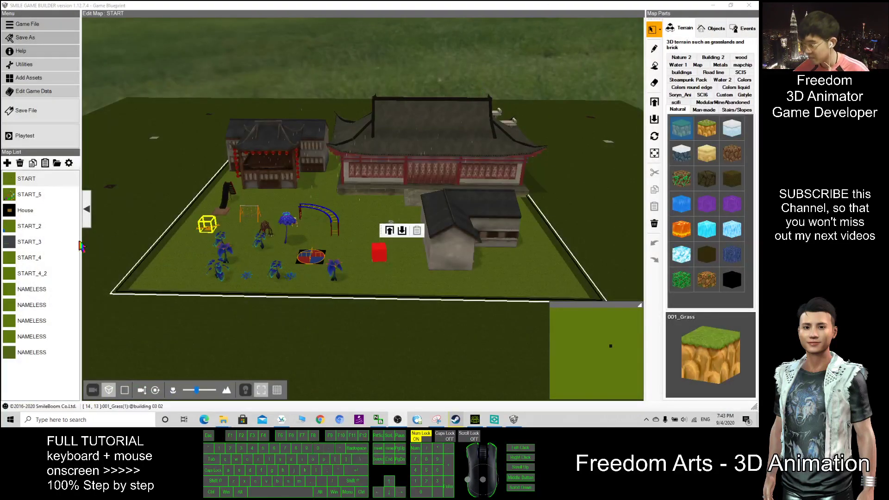
Switch from the START map to the START_5 map and view it from near ground level beside the flower plants
scroll(437, 267, up, 3)
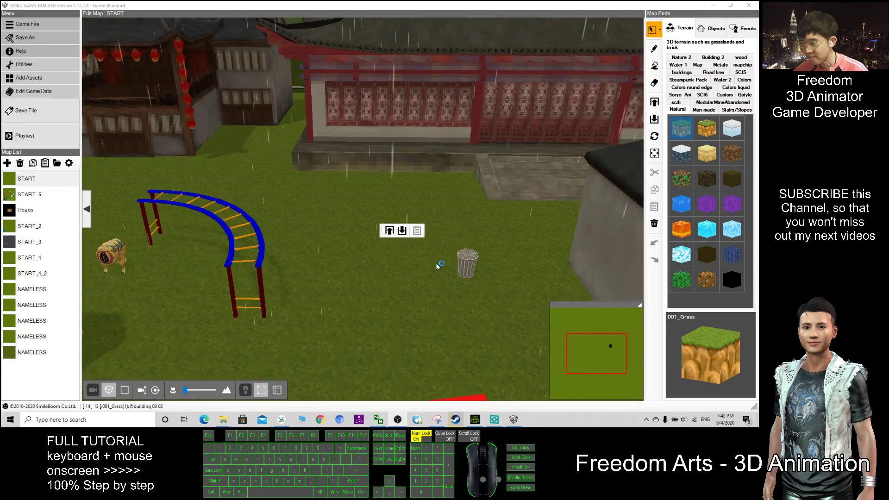
scroll(340, 273, down, 3)
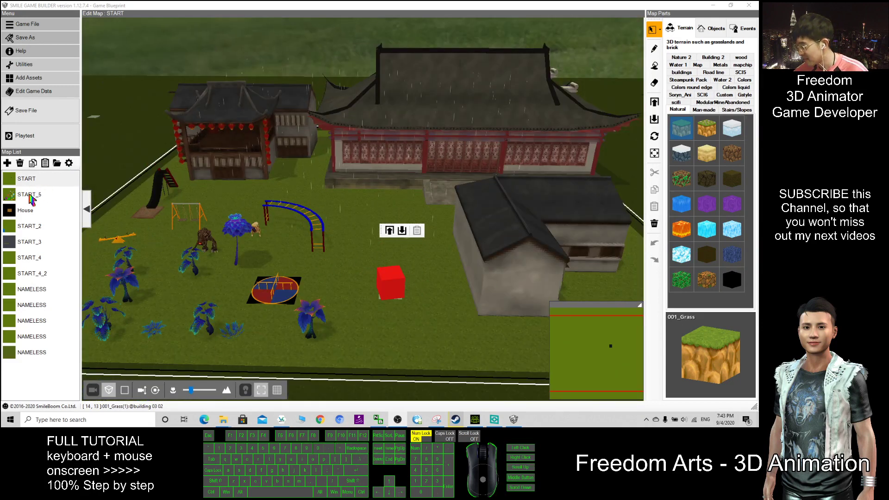
click(38, 200)
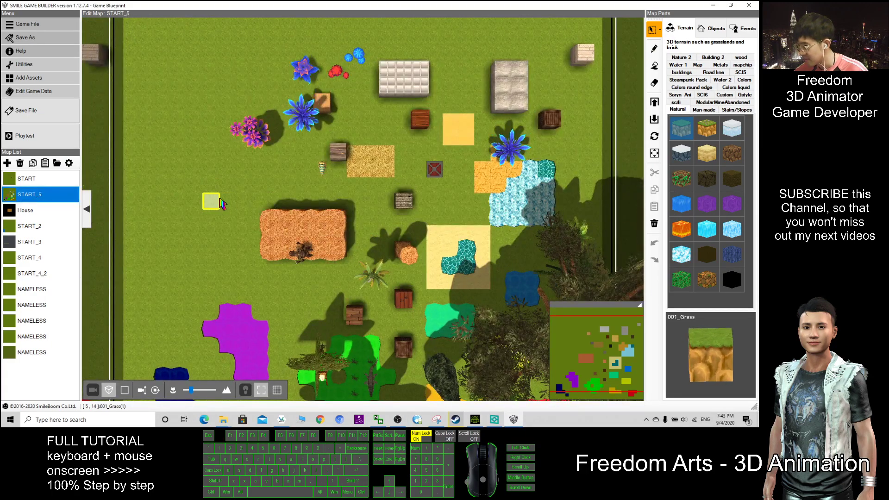
alt+right_drag(250, 251, 332, 147)
scroll(333, 148, up, 5)
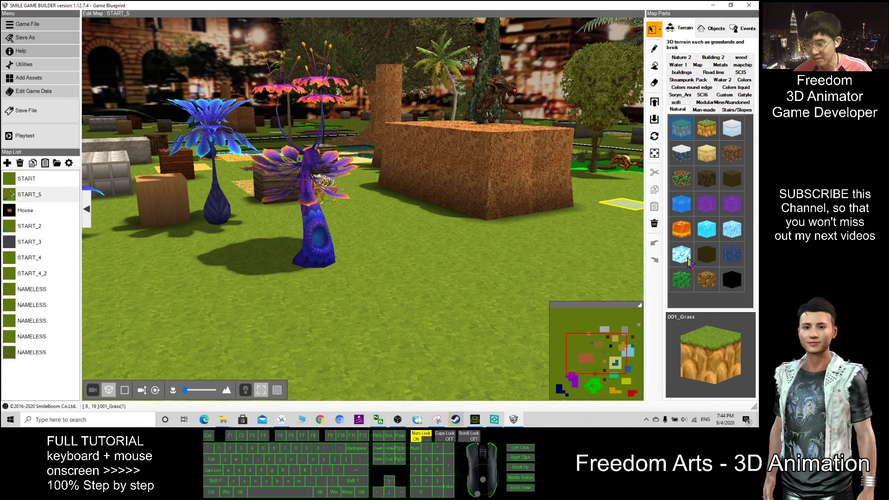
Paint a strip of 013_Lava terrain on the grass in front of the large brown block
click(682, 230)
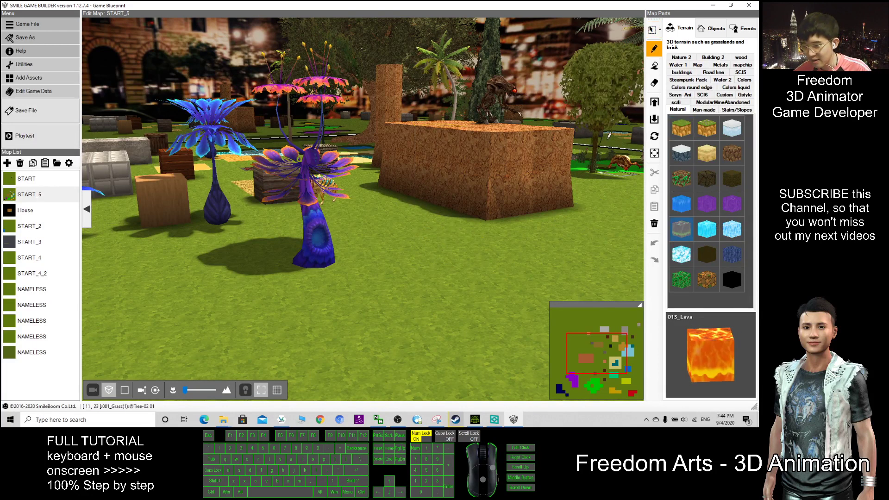
click(513, 293)
click(394, 322)
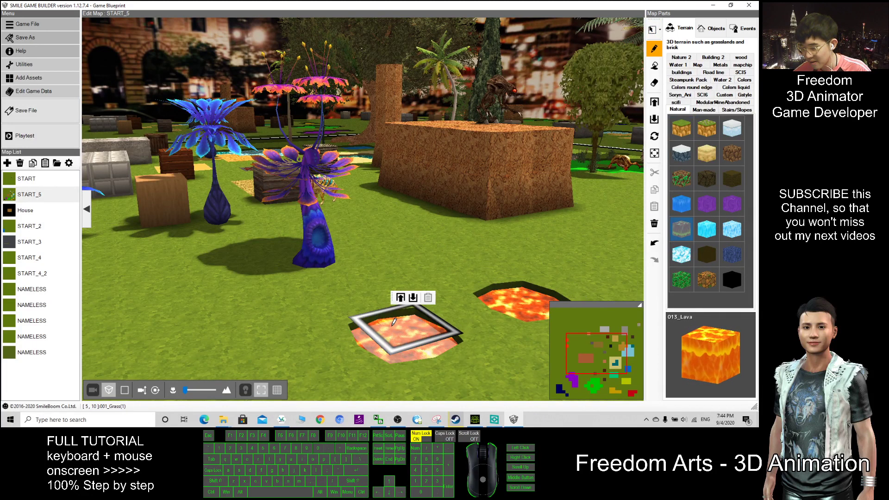
click(480, 318)
Place a 007_Rock_Ivy tile on the grass between the large brown block and the lava, and raise it above the ground
scroll(370, 299, down, 5)
alt+drag(361, 297, 473, 275)
scroll(556, 241, up, 5)
click(682, 178)
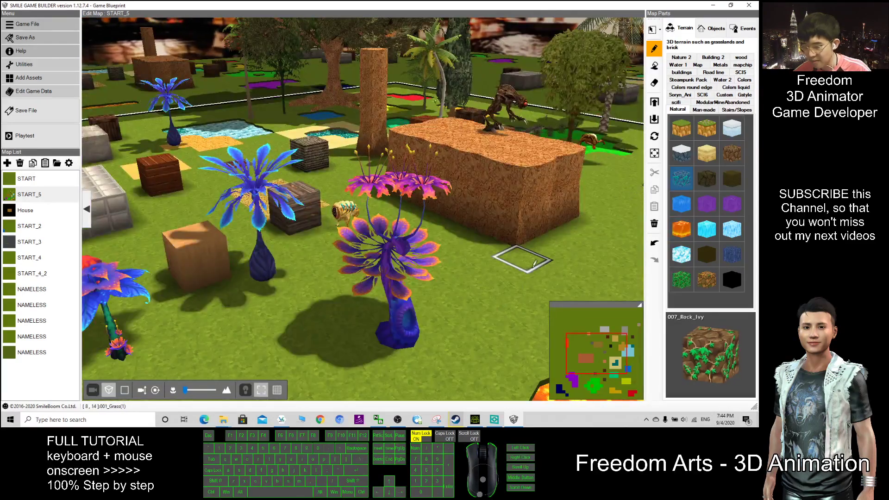
scroll(526, 305, down, 4)
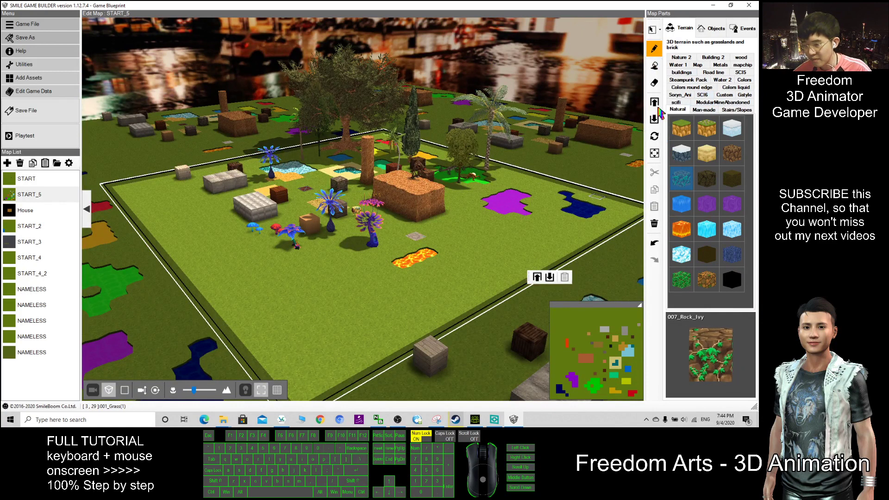
click(416, 234)
click(653, 30)
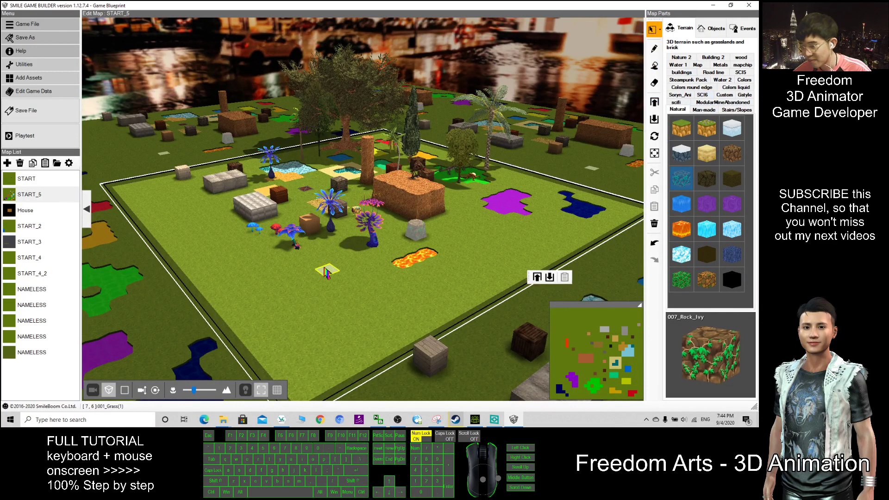
Raise one grass tile near the lava into a tall column and a larger grass area beside it into a low platform
click(337, 278)
click(377, 247)
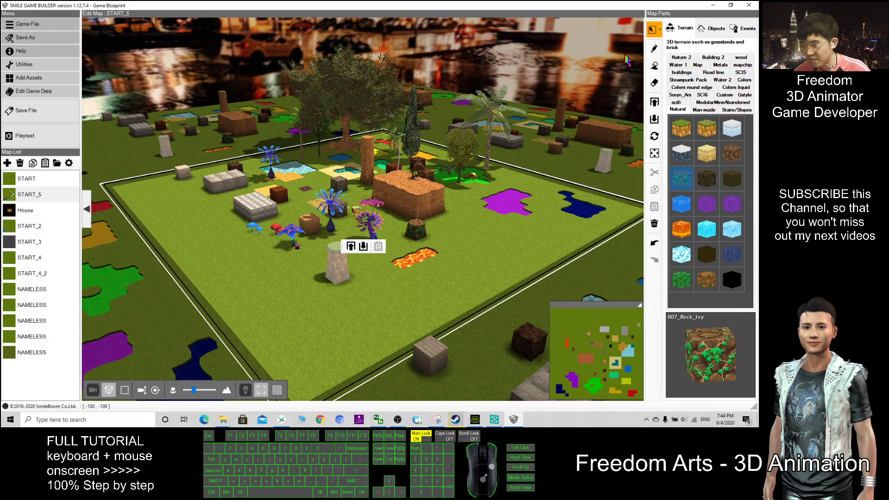
click(352, 299)
drag(353, 299, 423, 307)
click(431, 274)
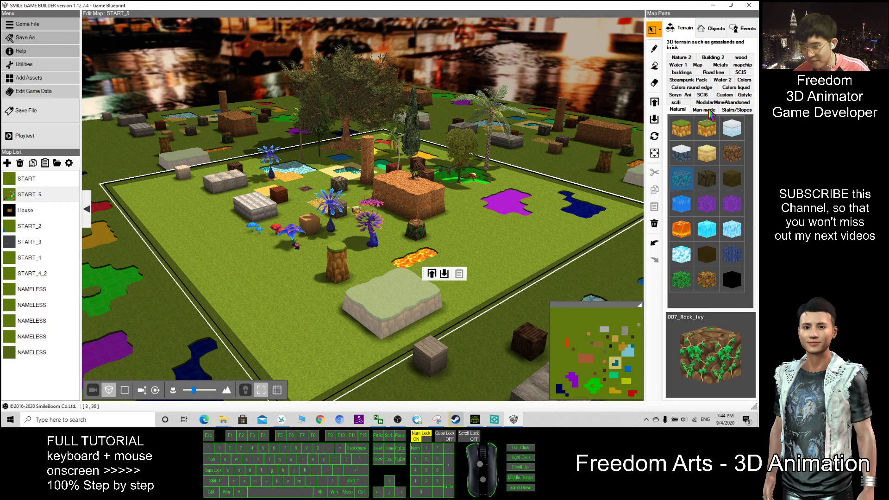
Place Grassy_Stairs against the edge of the raised grass platform
click(736, 110)
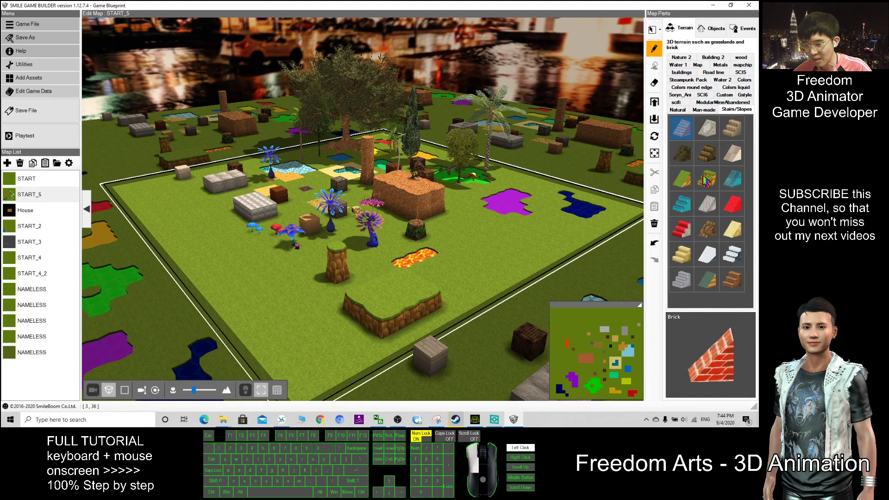
click(705, 178)
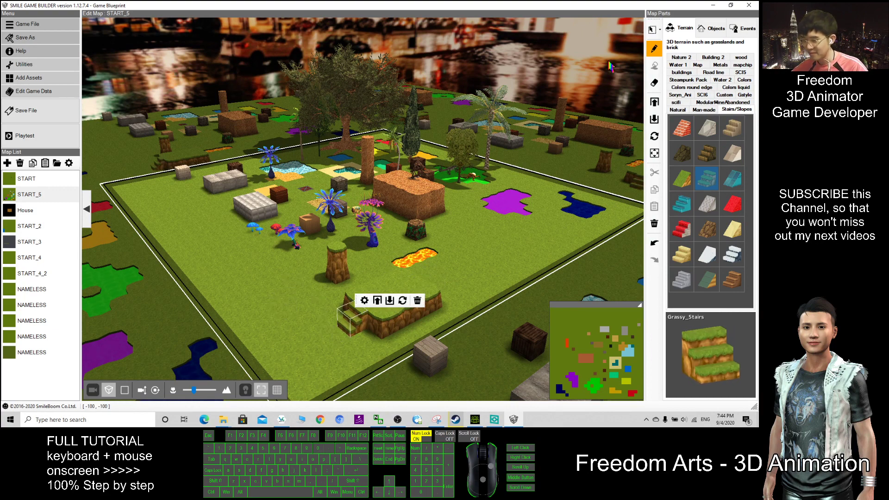
right_click(292, 314)
Make the grass tile near the stairs and tall column the start point and start a playtest with a new game
click(304, 321)
right_click(304, 321)
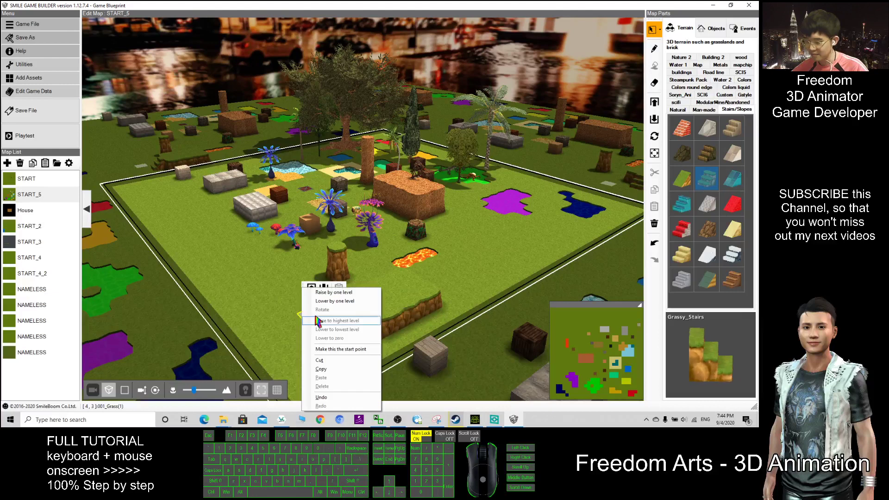
click(331, 353)
click(32, 136)
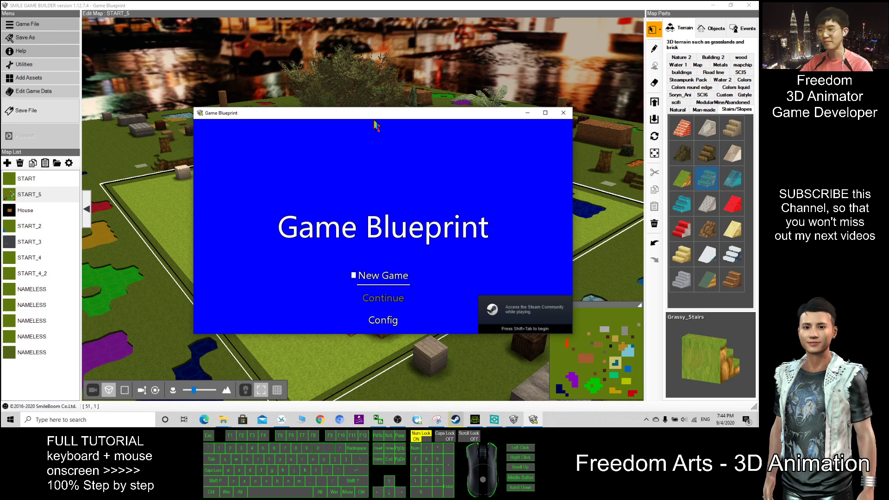
click(387, 285)
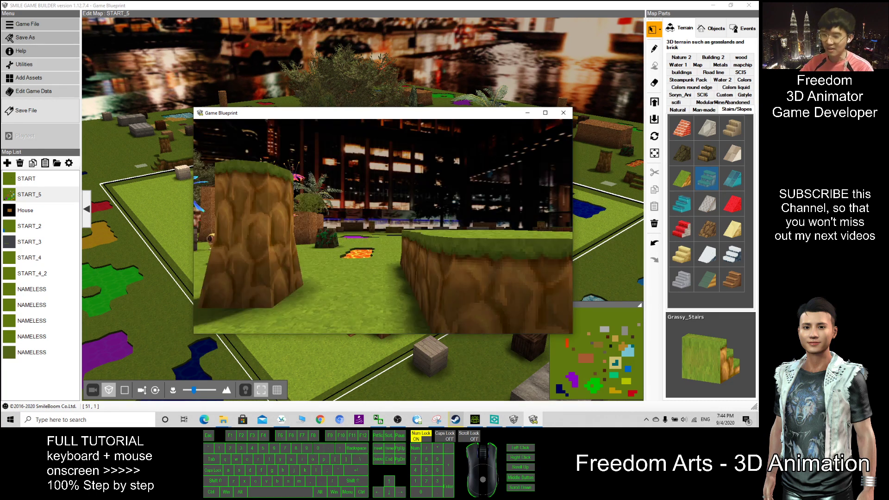
Switch the playtest to the overhead camera in a maximized game window with the sound turned down
key(w)
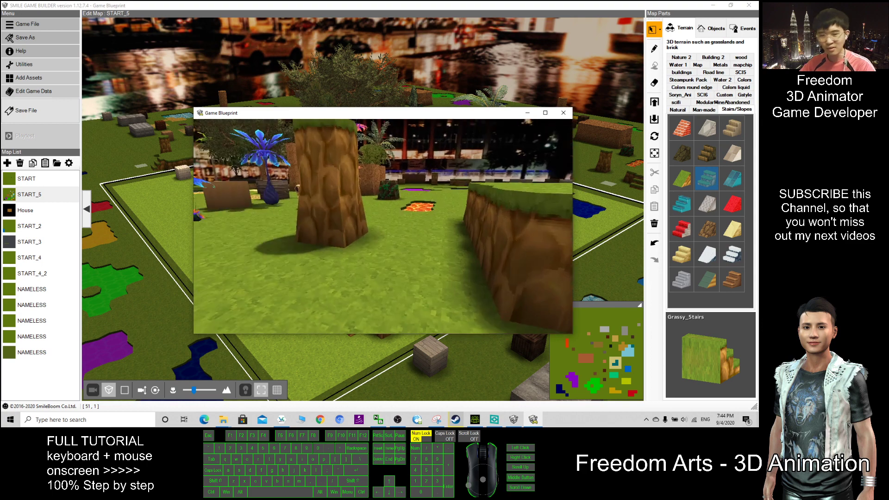
key(XF86AudioLowerVolume)
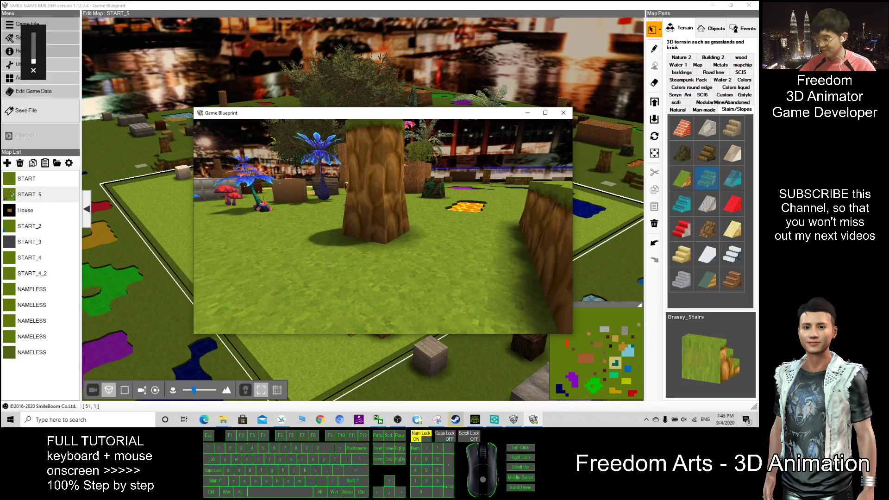
key(c)
click(545, 113)
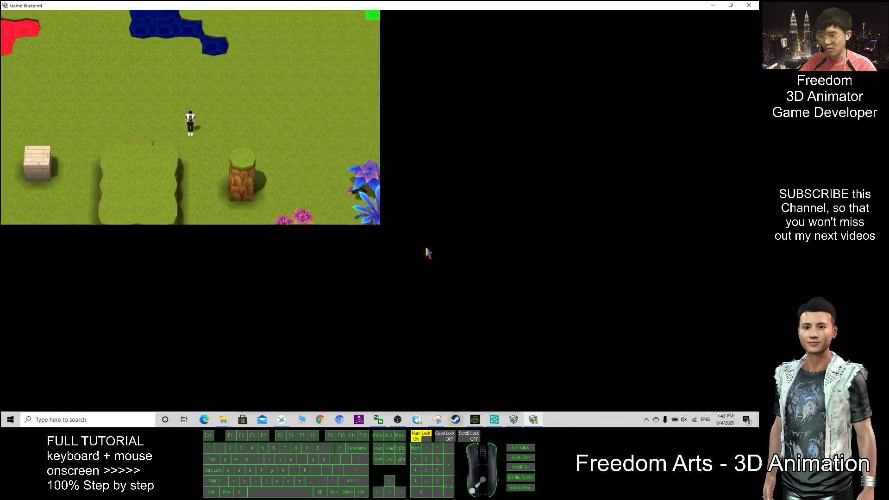
Walk in first person to the grassy stairs and over the raised grass platform
key(w)
key(d)
key(w)
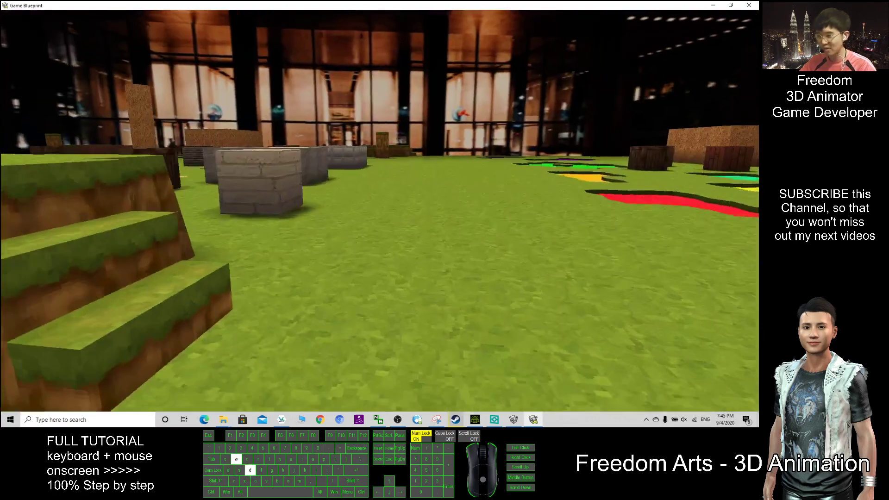
key(w)
key(w)
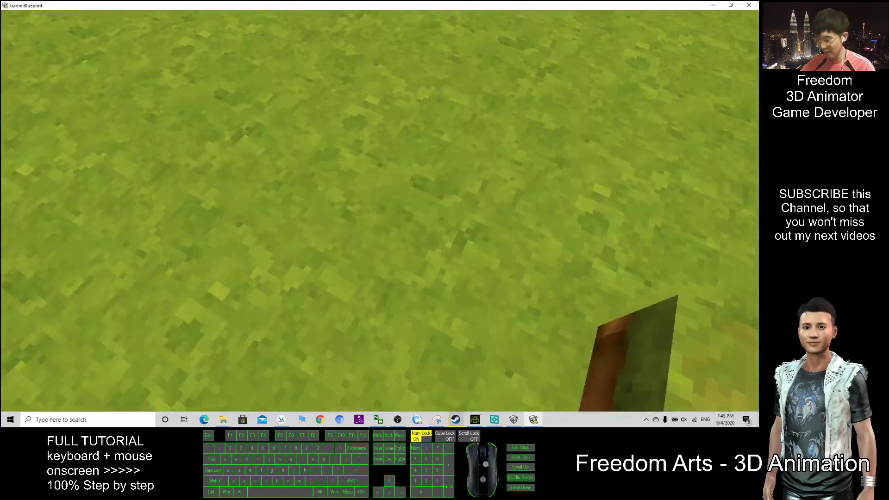
key(s)
key(a)
key(w)
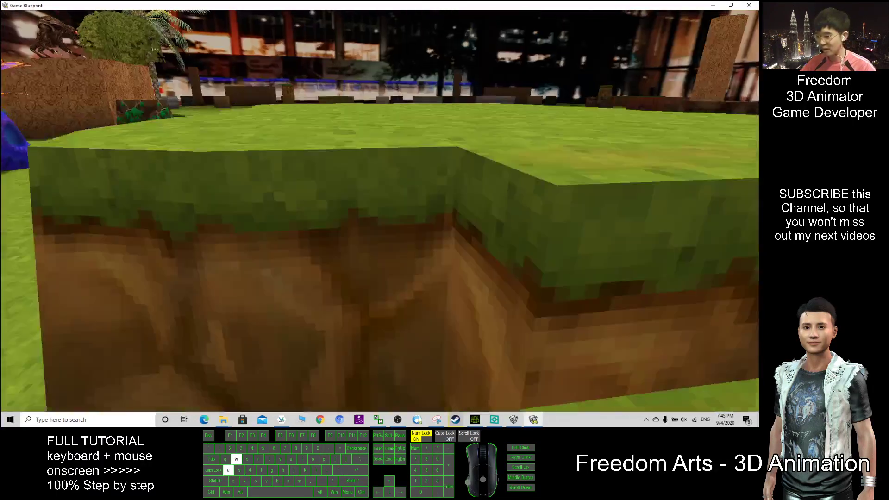
key(d)
key(w)
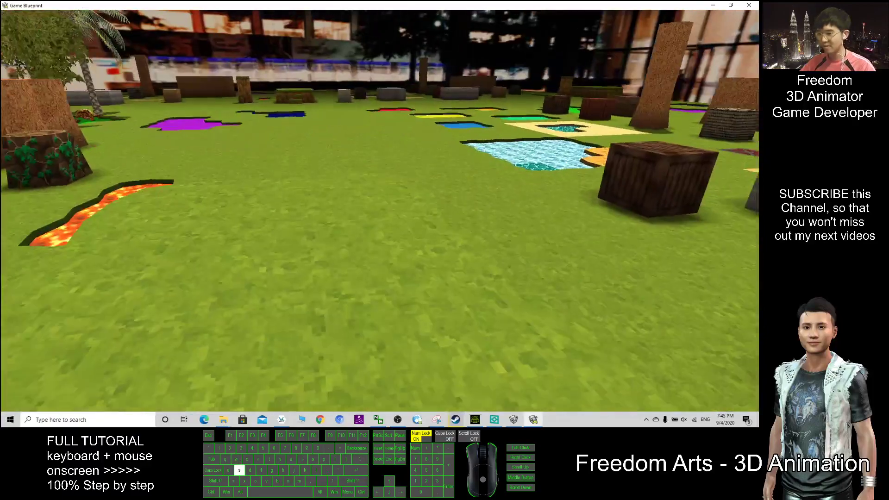
Look around at the lava, rock ivy block and grass column, and walk to the golden creature beside the wooden block
key(d)
key(d)
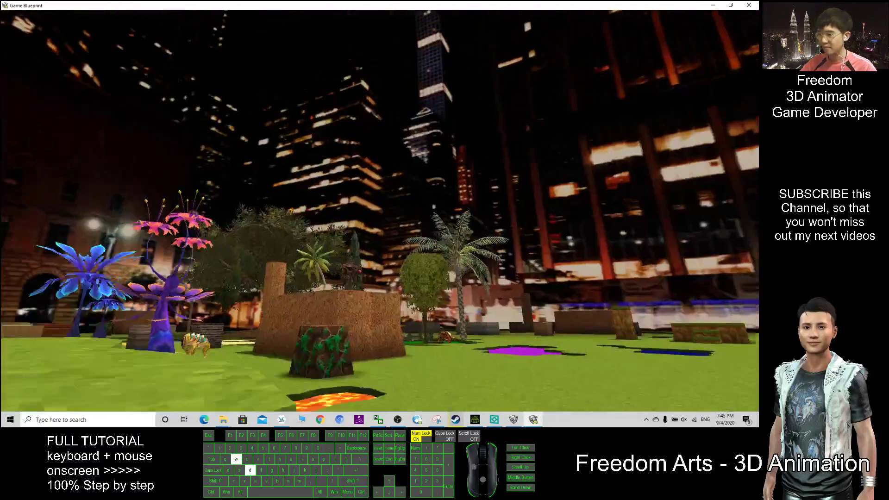
key(s)
key(d)
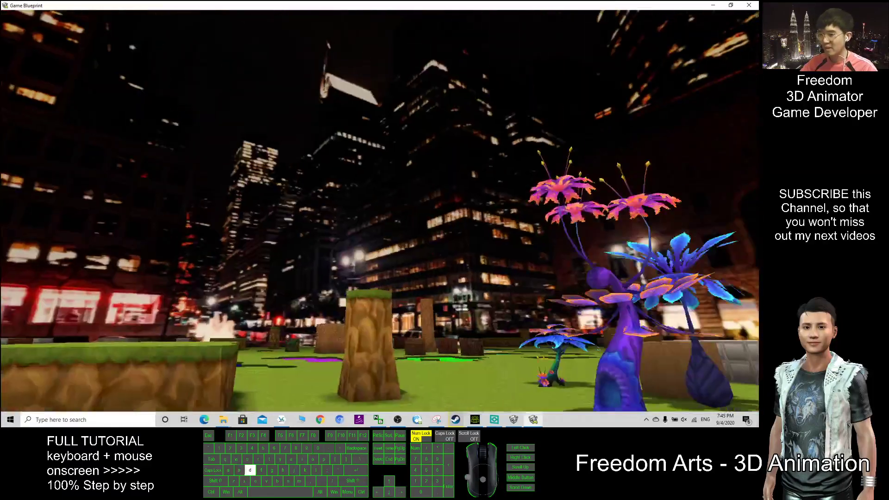
key(w)
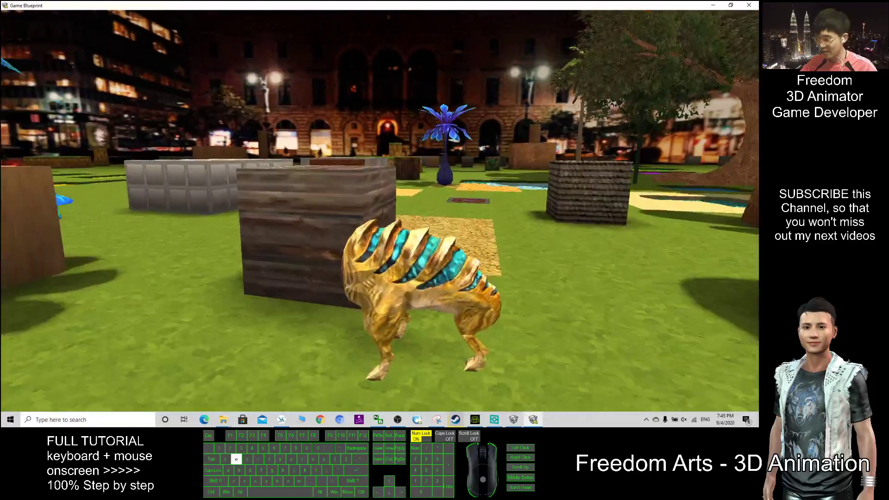
click(379, 211)
Walk past the striped block, the floor hatch and the water pools to the big tree and the red pool
key(w)
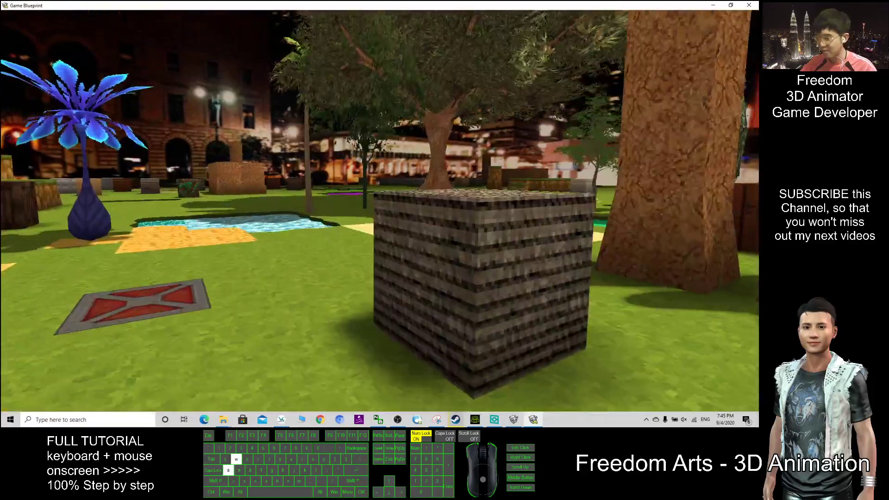
key(d)
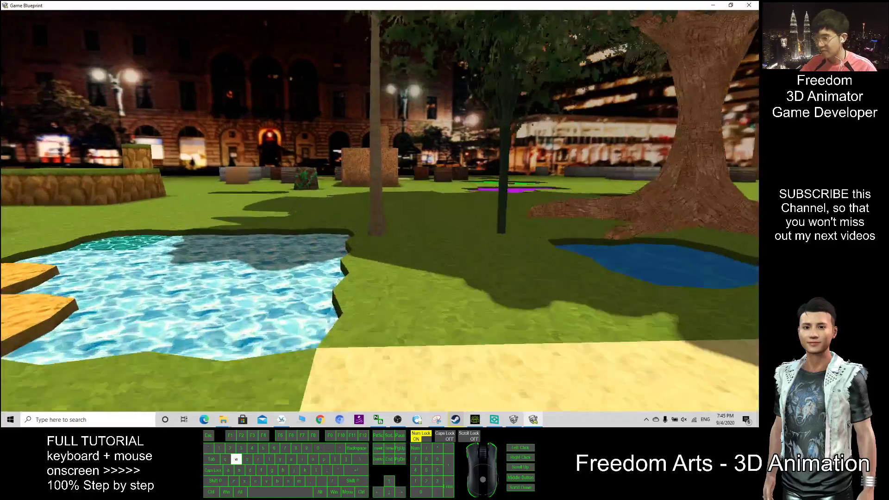
key(a)
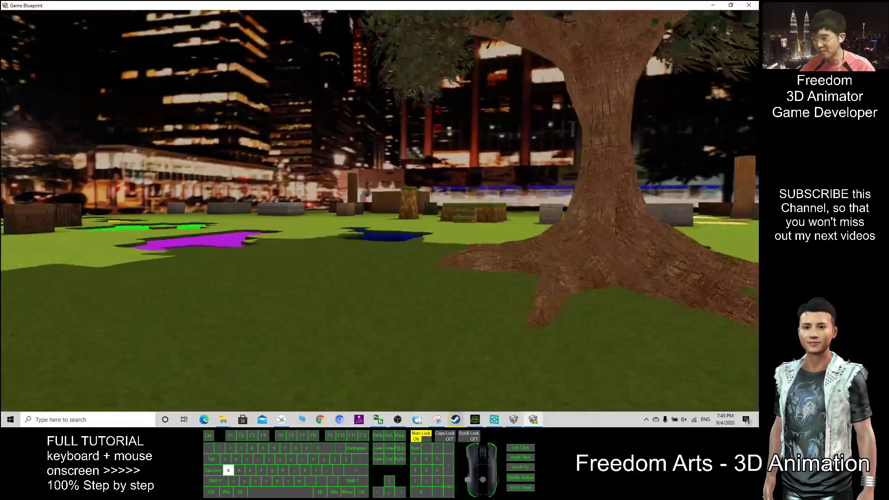
key(w)
key(a)
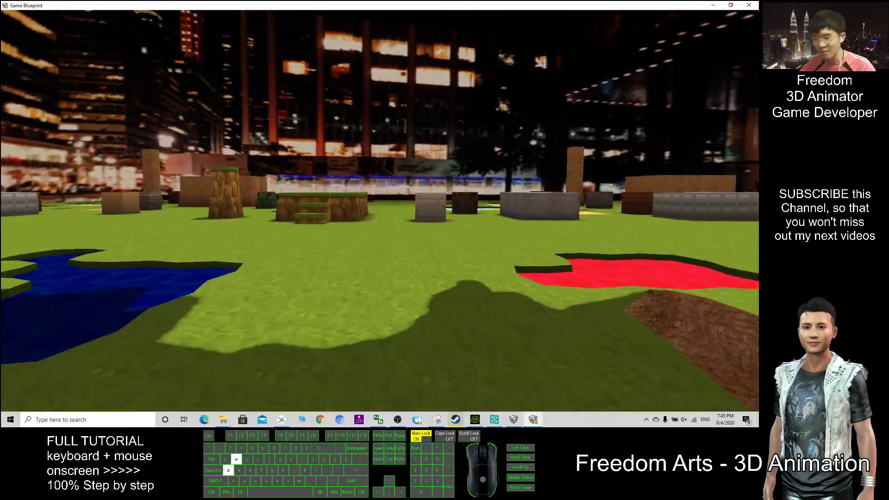
Walk along the dark blue pool and turn back past the green pool towards the sand patch with water
key(d)
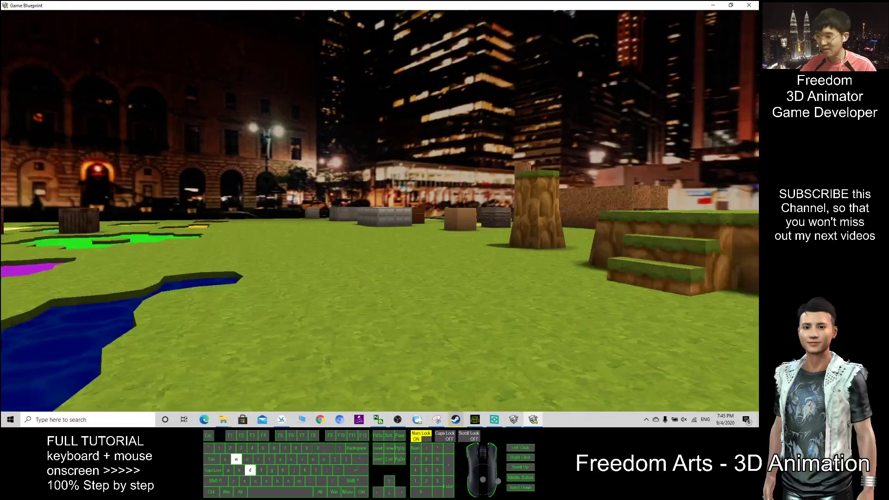
key(d)
key(w)
key(a)
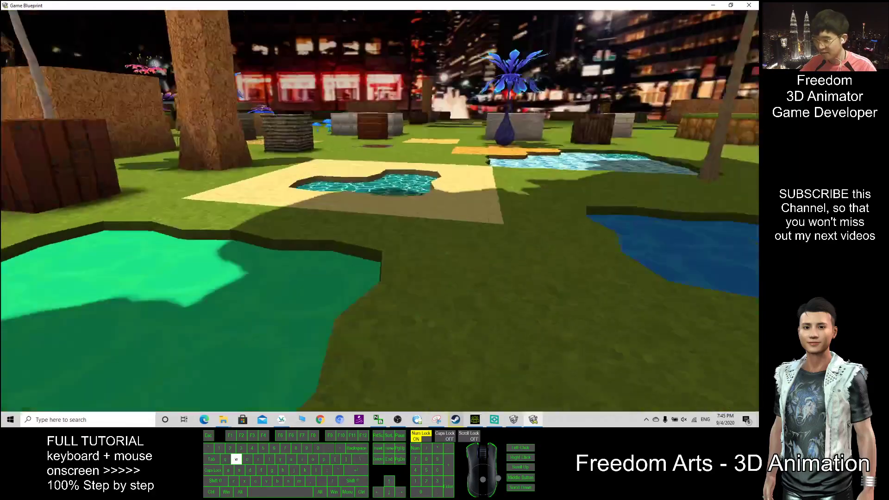
Walk past the brown and metal blocks to the red and blue mushrooms and up to the blue-orange plant
key(a)
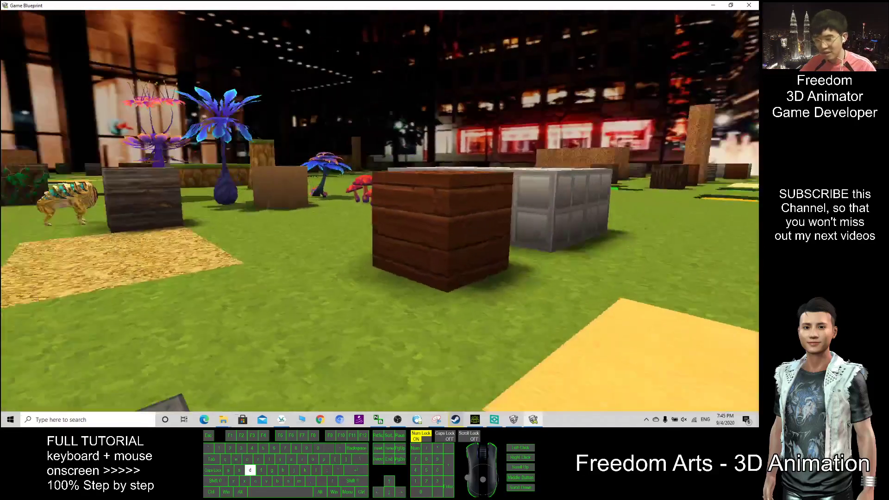
key(w)
key(d)
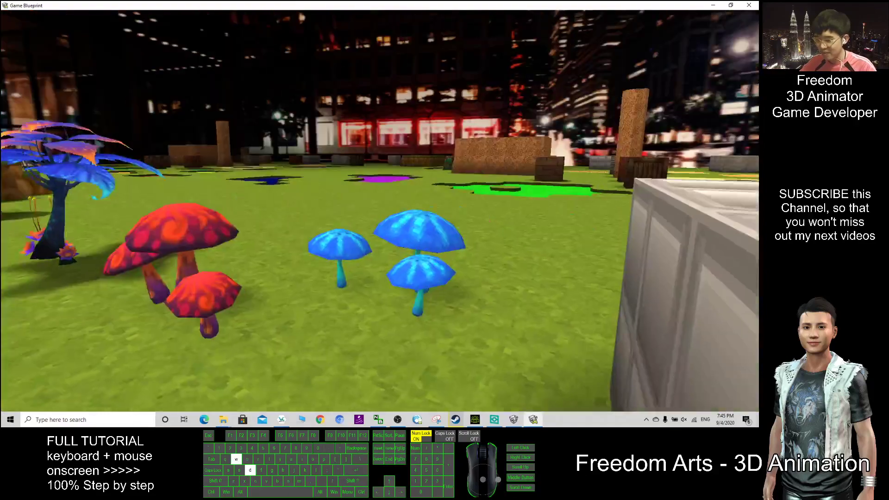
key(d)
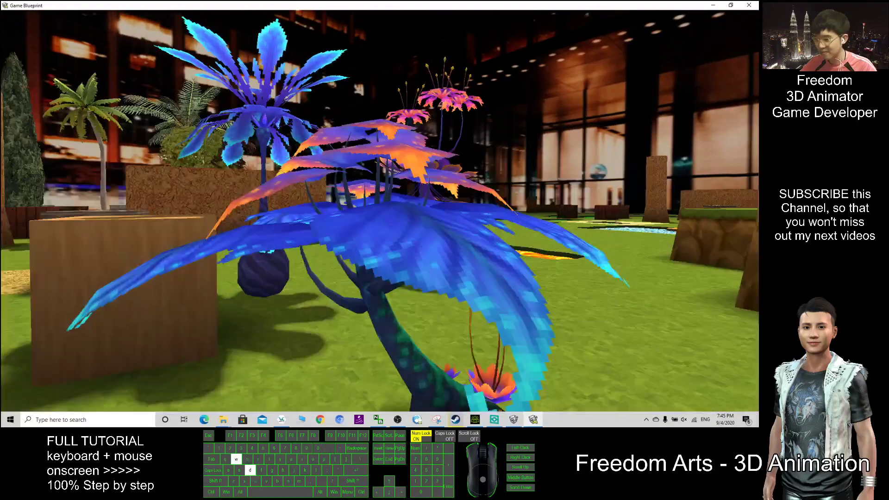
Walk past the blue-orange plant and the purple flower tree to the rock ivy block beside the high brown wall
key(d)
key(d)
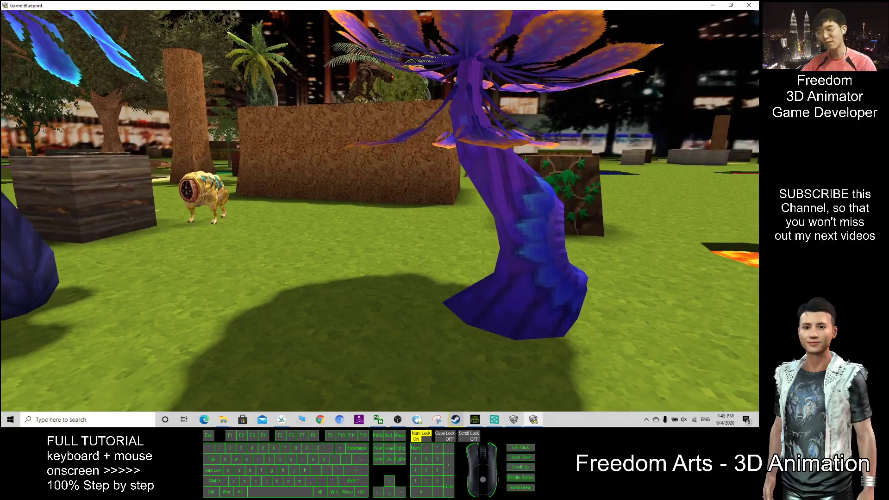
key(w)
key(d)
key(a)
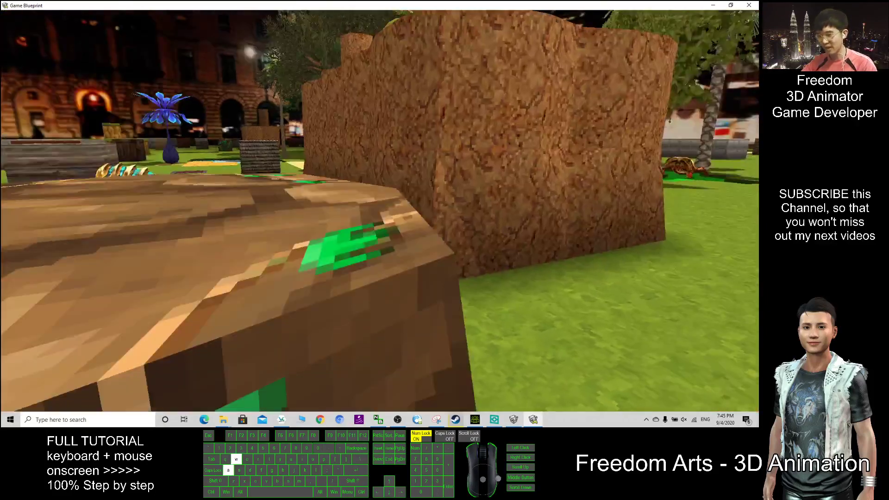
Walk past the golden creature and the striped block to the green pool and examine the crocodile in it
key(a)
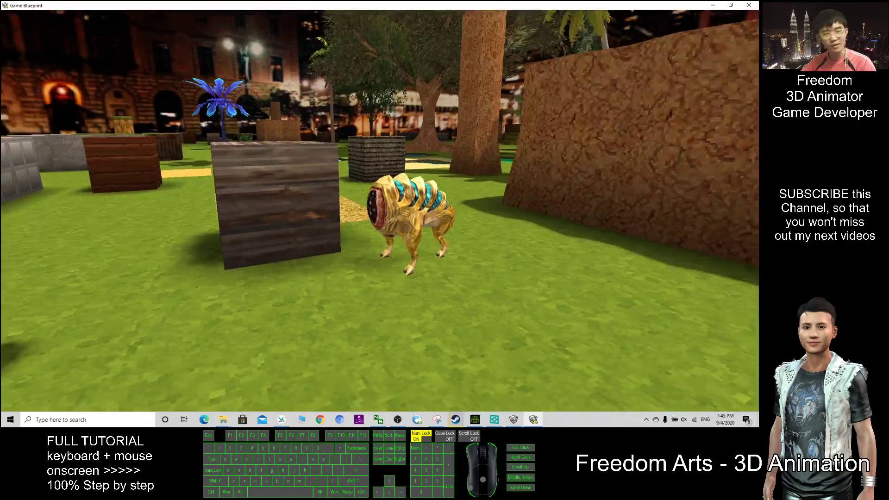
key(a)
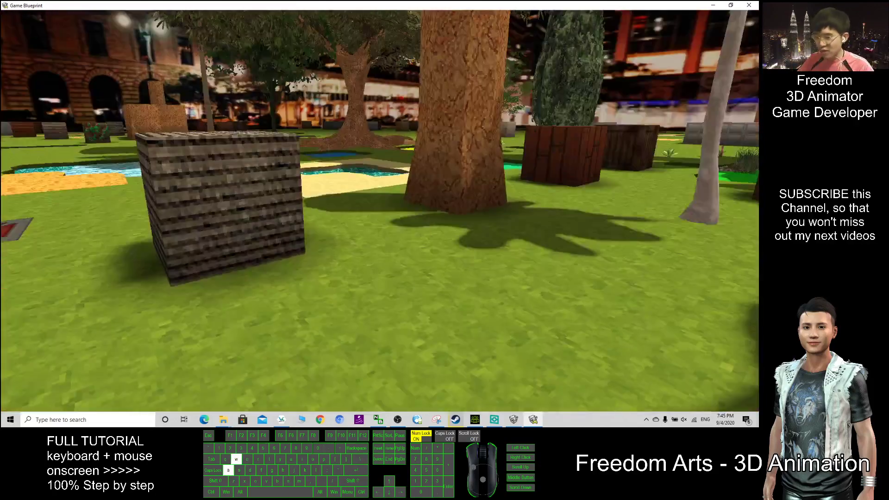
key(w)
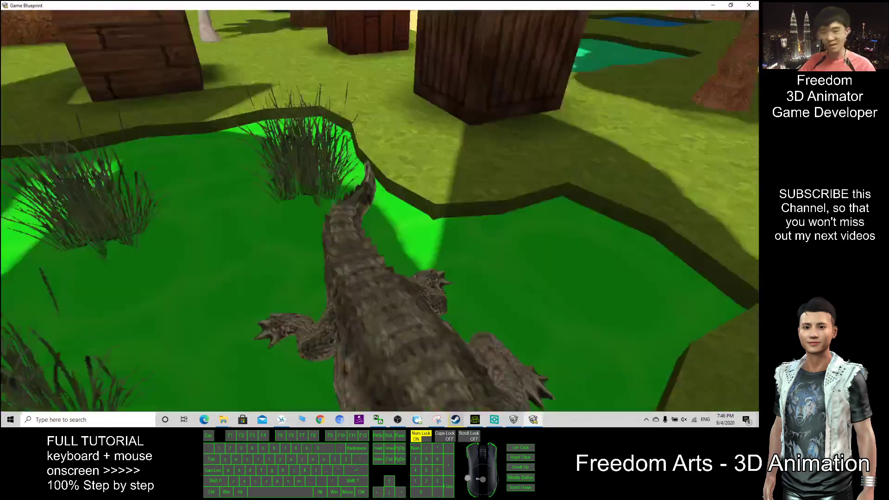
key(s)
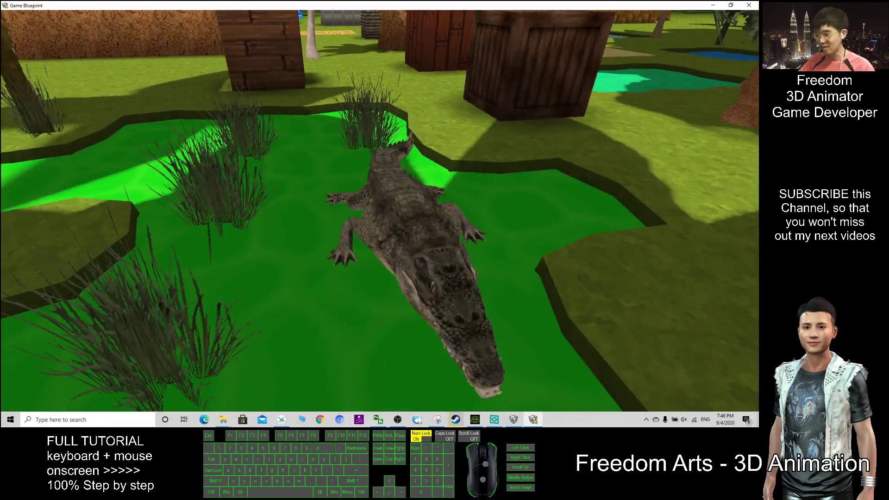